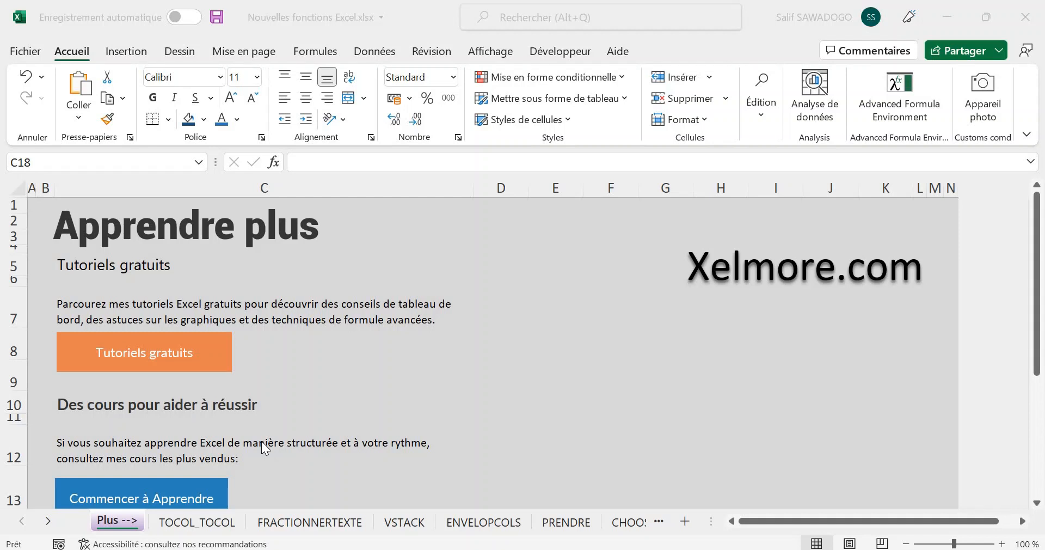
- On the TOCOL_TOCOL sheet, enter =TOCOL(Tableau1) in F5 to stack the topic table's names into one column
{"action": "left_click", "coordinate": [197, 524]}
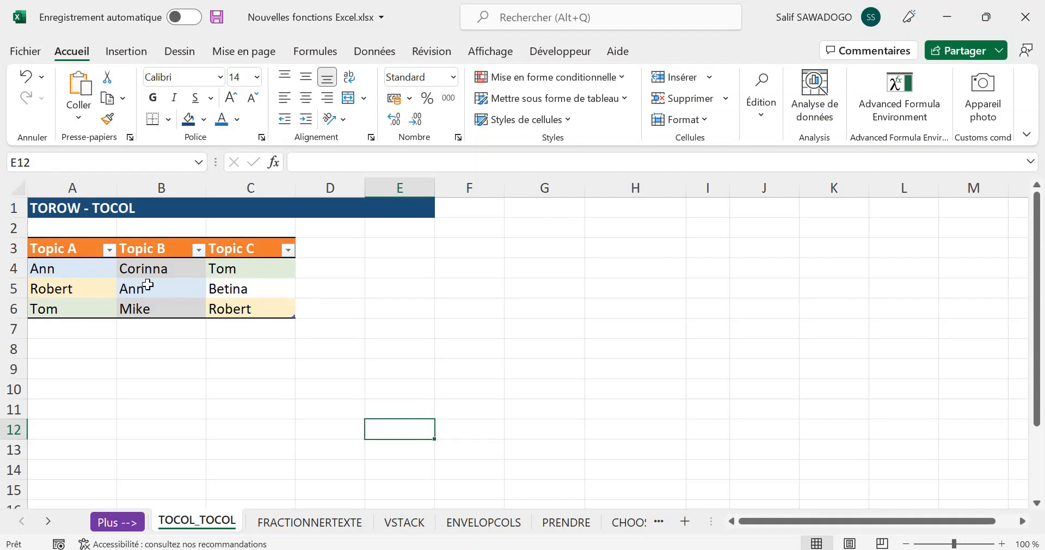
{"action": "left_click_drag", "start_coordinate": [80, 267], "coordinate": [243, 324]}
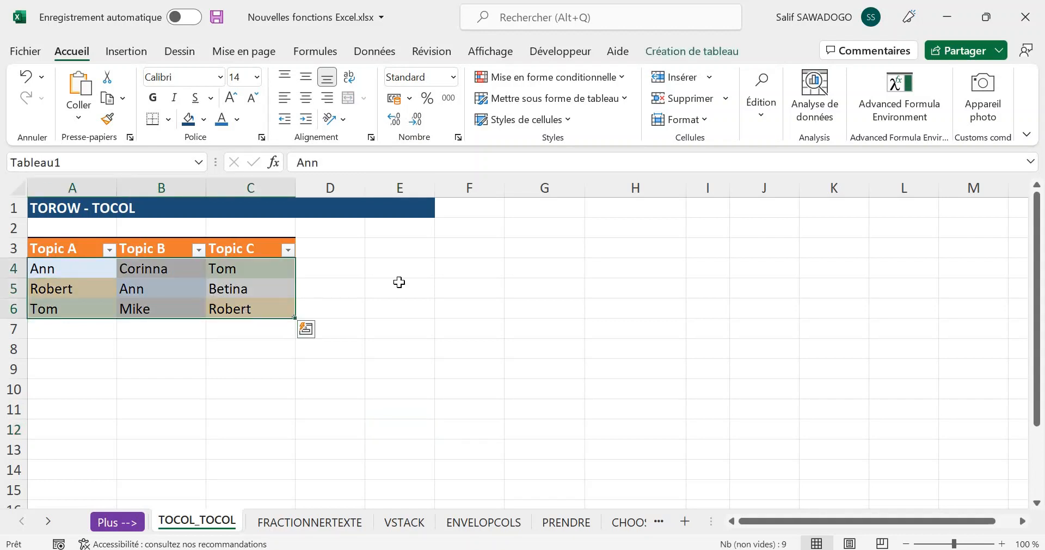
{"action": "left_click", "coordinate": [474, 282]}
{"action": "type", "text": "="}
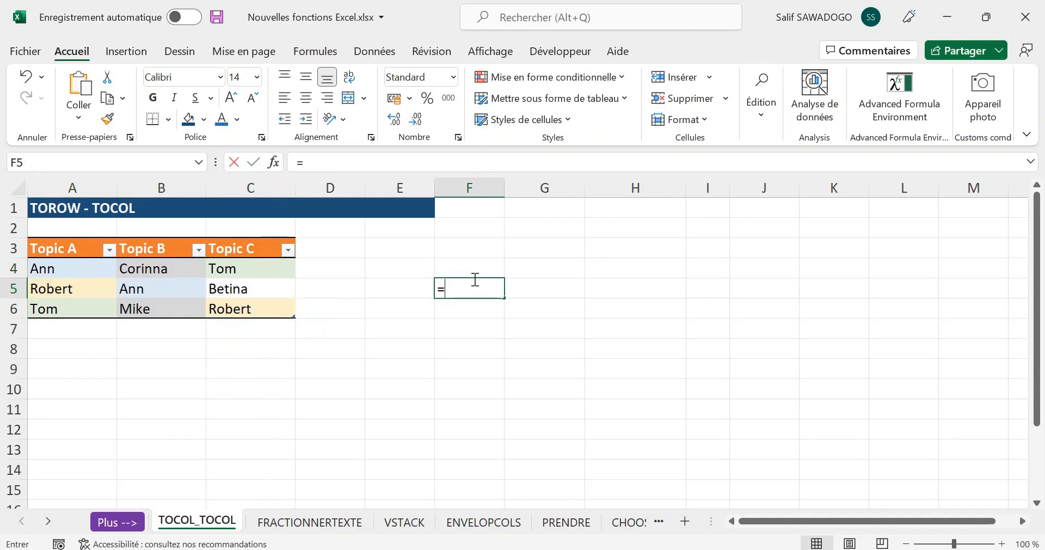
{"action": "type", "text": "toc"}
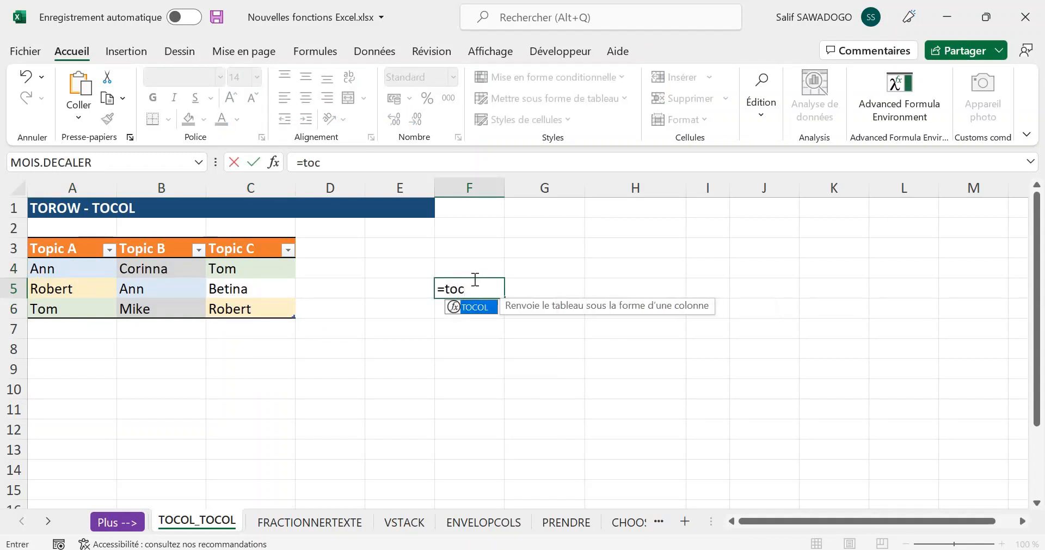
{"action": "key", "text": "Tab"}
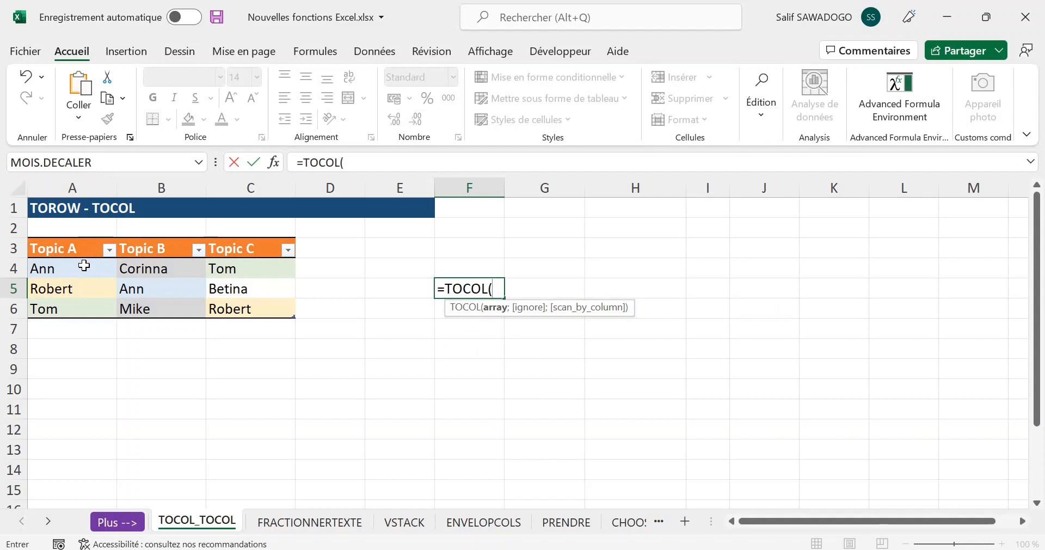
{"action": "left_click_drag", "start_coordinate": [82, 266], "coordinate": [234, 312]}
{"action": "key", "text": "Return"}
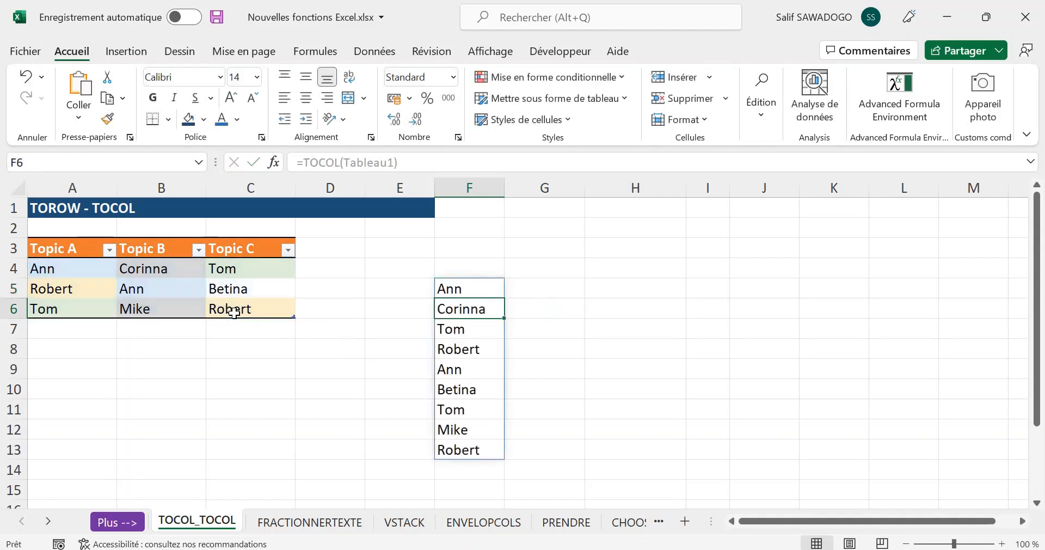
- Wrap the F5 formula in UNIQUE so it reads =UNIQUE(TOCOL(Tableau1)), and review the resulting list
{"action": "left_click", "coordinate": [482, 285]}
{"action": "left_click", "coordinate": [306, 157]}
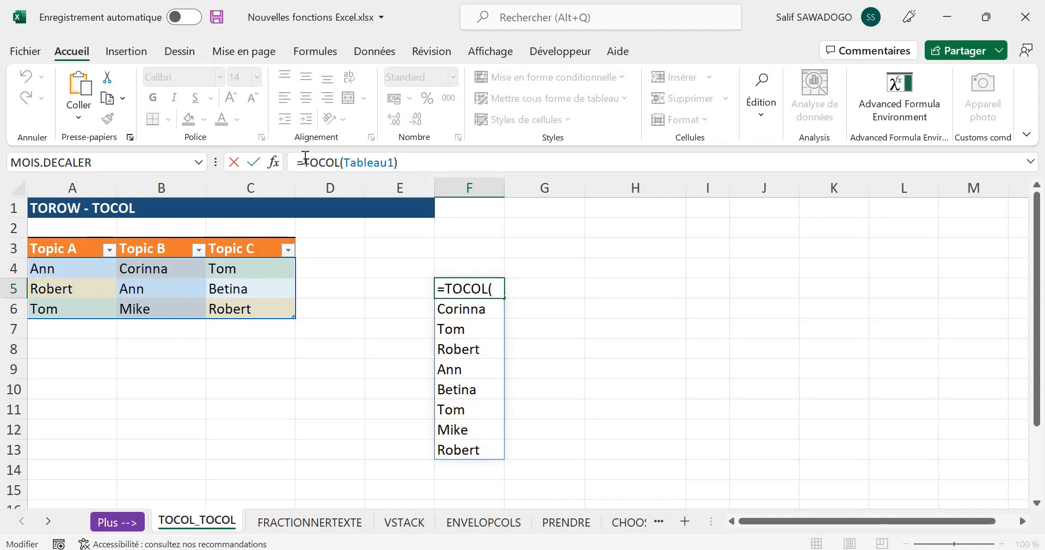
{"action": "type", "text": "uniq"}
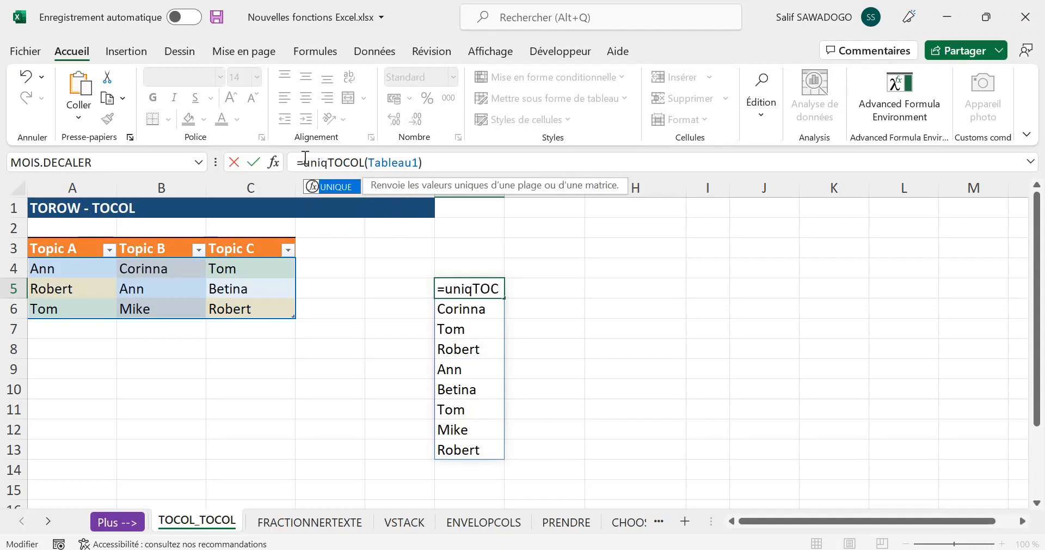
{"action": "type", "text": "ue"}
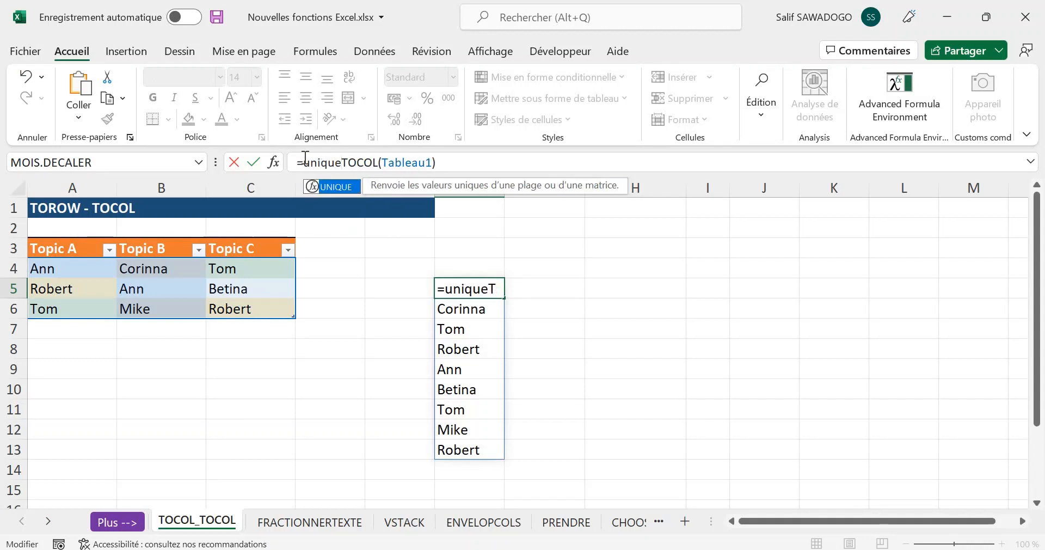
{"action": "key", "text": "Tab"}
{"action": "key", "text": "End"}
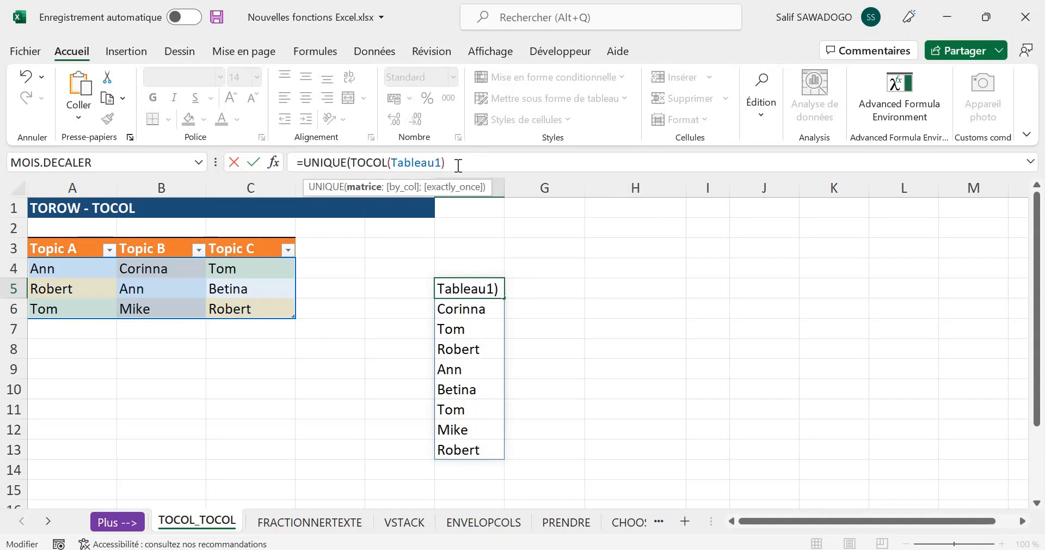
{"action": "type", "text": ")"}
{"action": "key", "text": "Return"}
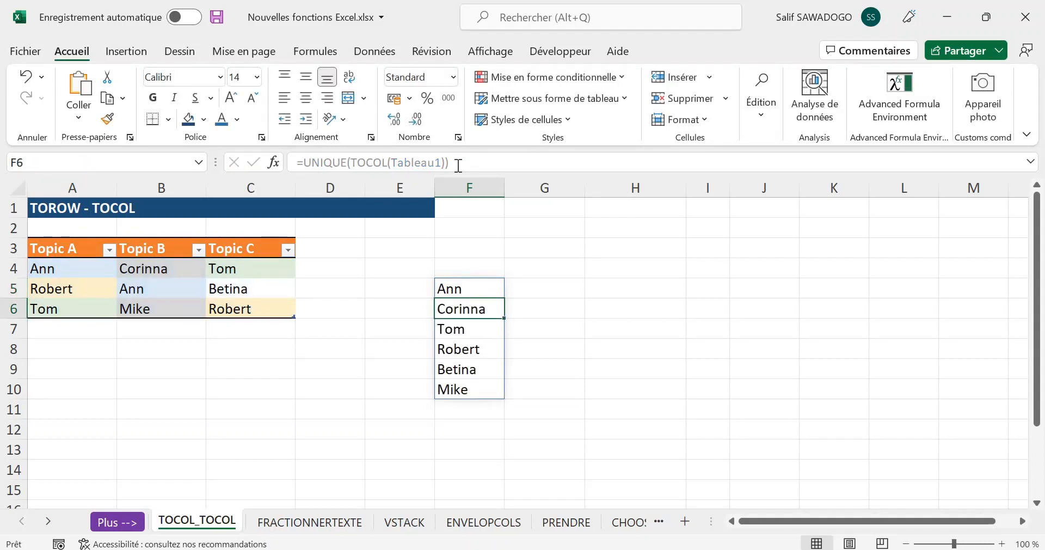
{"action": "left_click", "coordinate": [472, 290]}
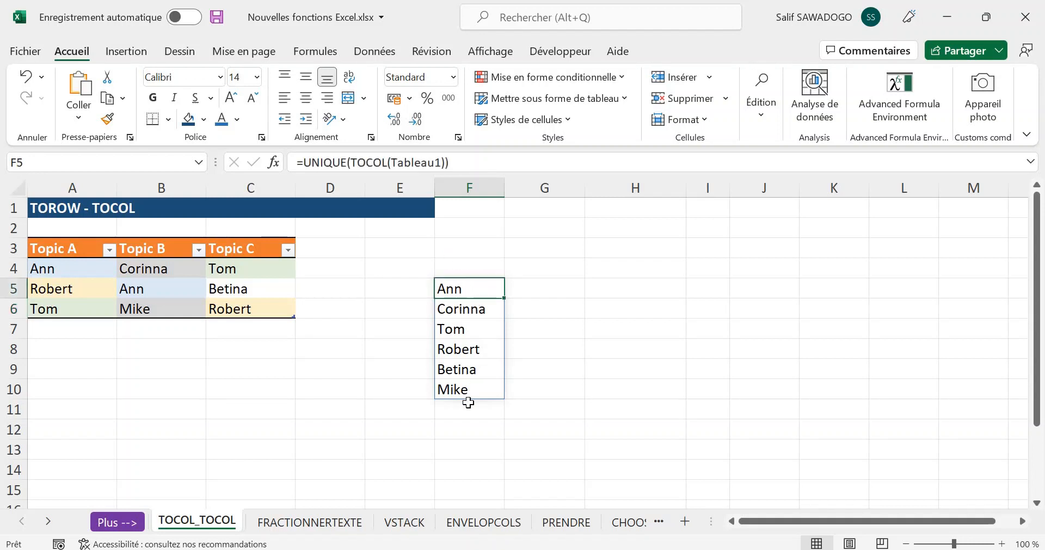
{"action": "left_click_drag", "start_coordinate": [468, 403], "coordinate": [468, 412]}
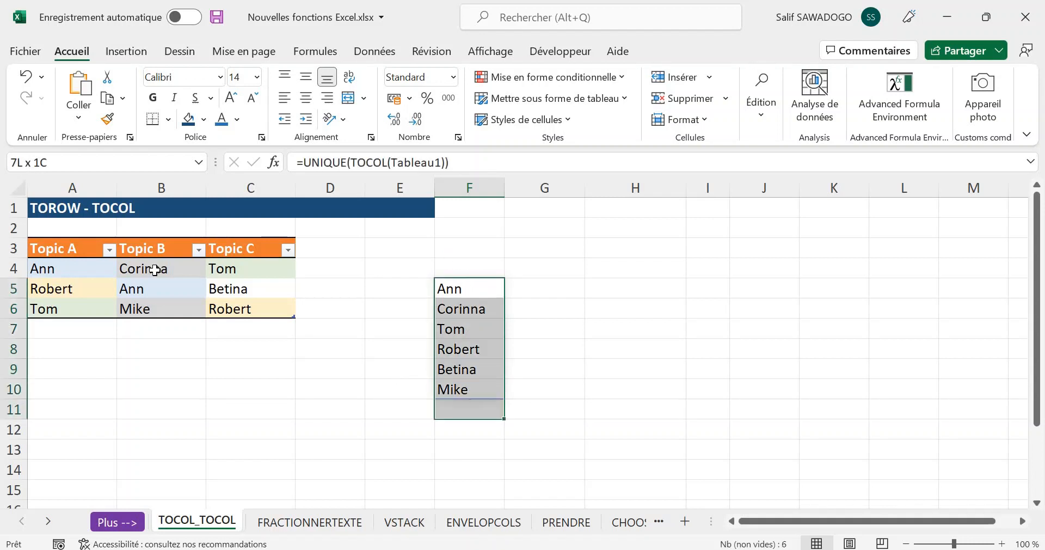
- Enter =TOROW(Tableau1) in D13 to lay the topic table's names out in a single row
{"action": "left_click", "coordinate": [380, 459]}
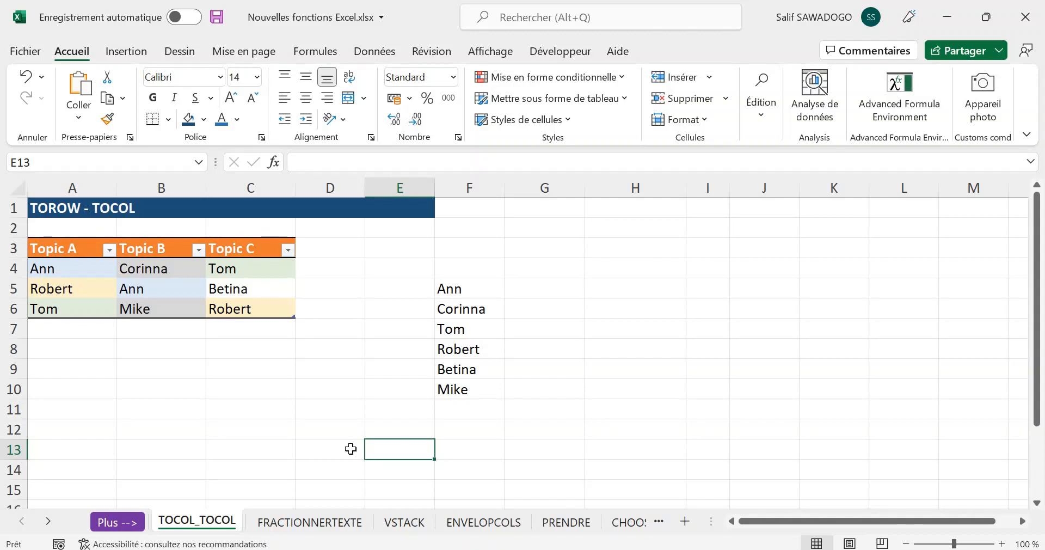
{"action": "left_click", "coordinate": [334, 443]}
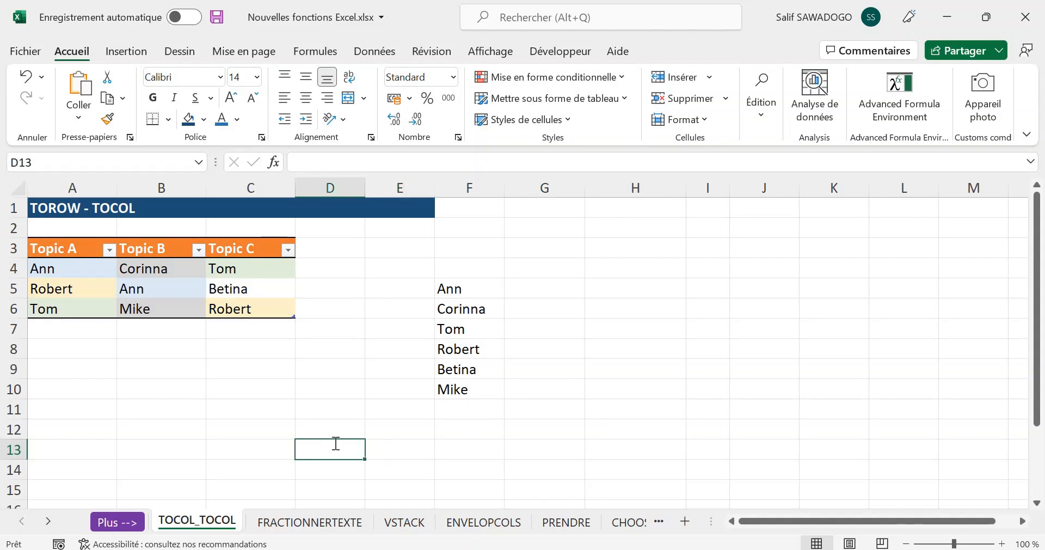
{"action": "type", "text": "=tor"}
{"action": "key", "text": "Tab"}
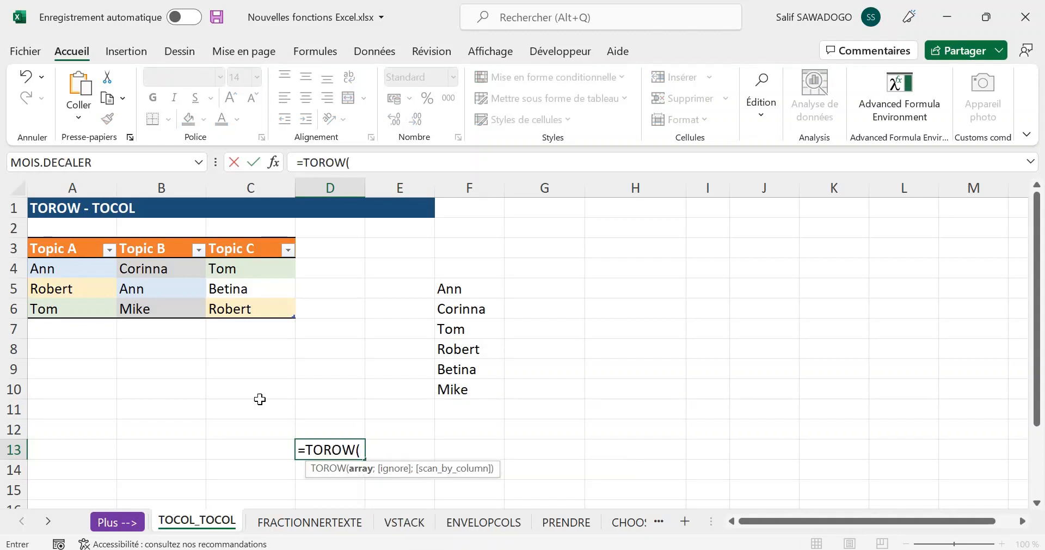
{"action": "left_click_drag", "start_coordinate": [92, 268], "coordinate": [261, 304]}
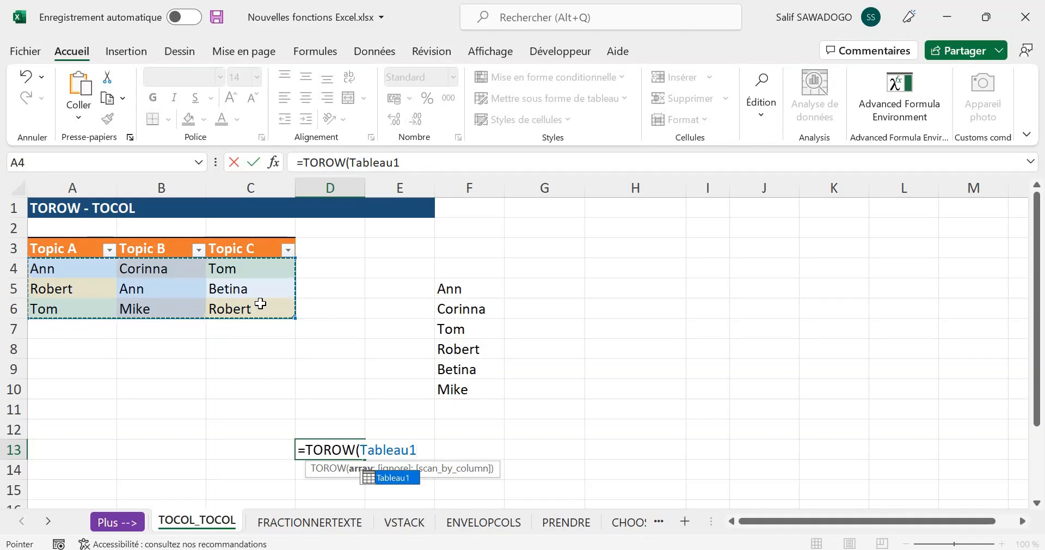
{"action": "key", "text": "Return"}
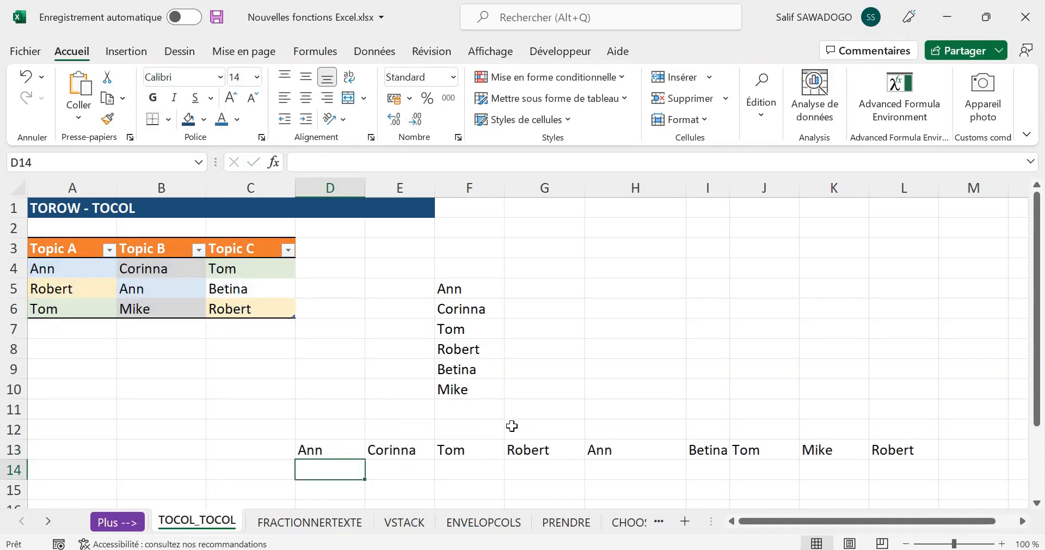
- Change the D13 formula to =UNIQUE(TOROW(Tableau1);VRAI) so that it returns unique columns
{"action": "scroll", "coordinate": [512, 426], "scroll_direction": "right", "scroll_amount": 3}
{"action": "scroll", "coordinate": [511, 426], "scroll_direction": "left", "scroll_amount": 2}
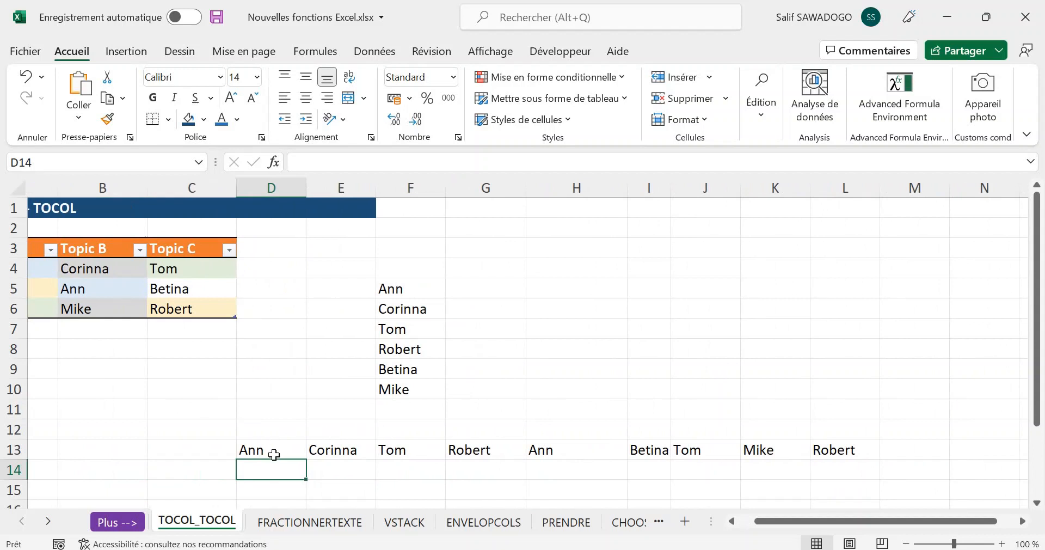
{"action": "key", "text": "Up"}
{"action": "left_click", "coordinate": [307, 166]}
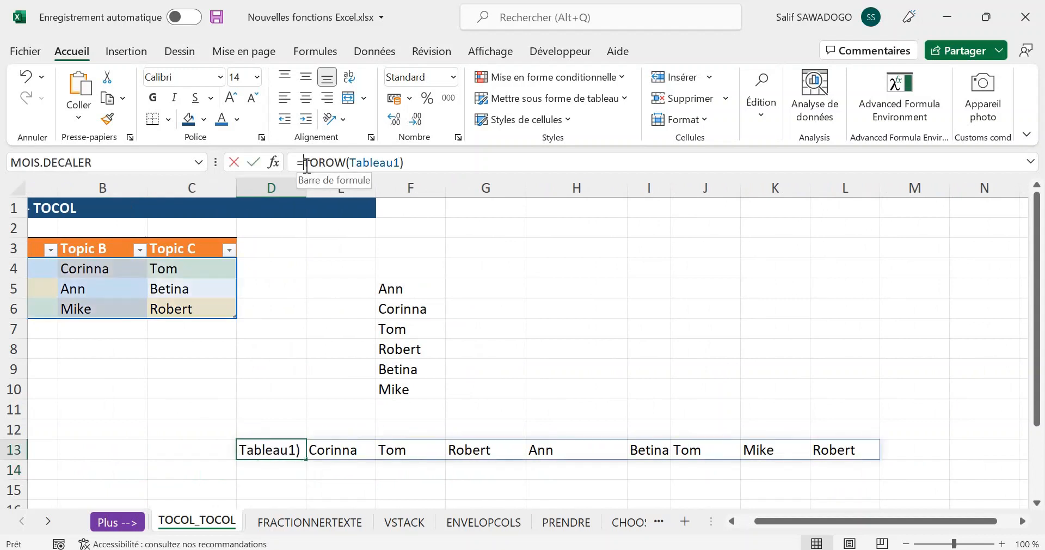
{"action": "type", "text": "uni"}
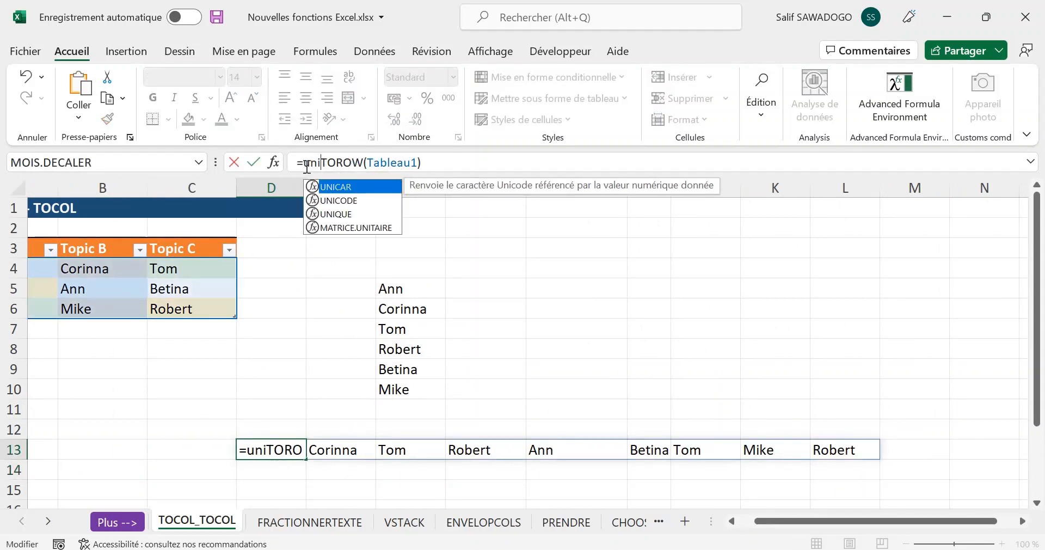
{"action": "type", "text": "qu"}
{"action": "key", "text": "Tab"}
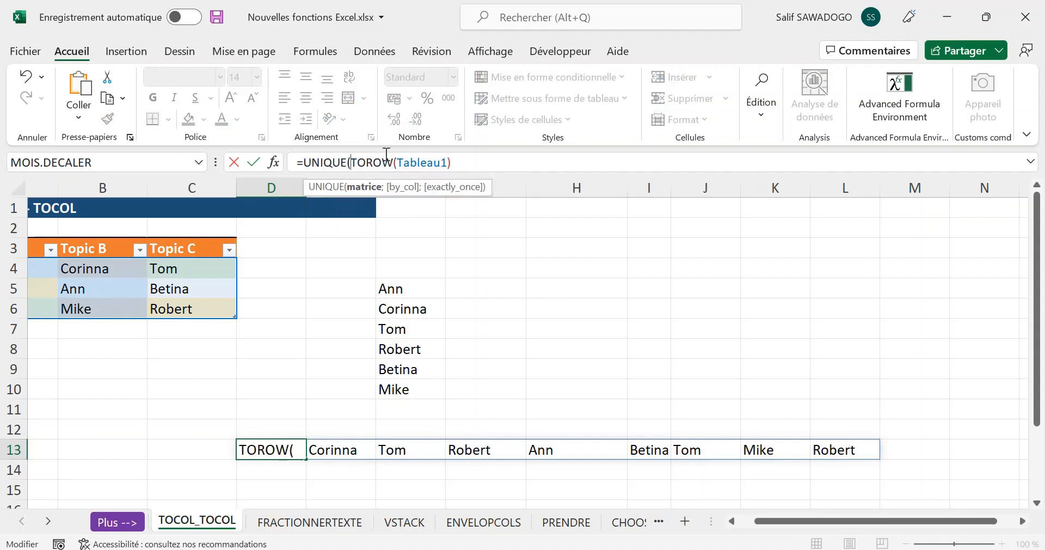
{"action": "left_click", "coordinate": [466, 156]}
{"action": "type", "text": ";"}
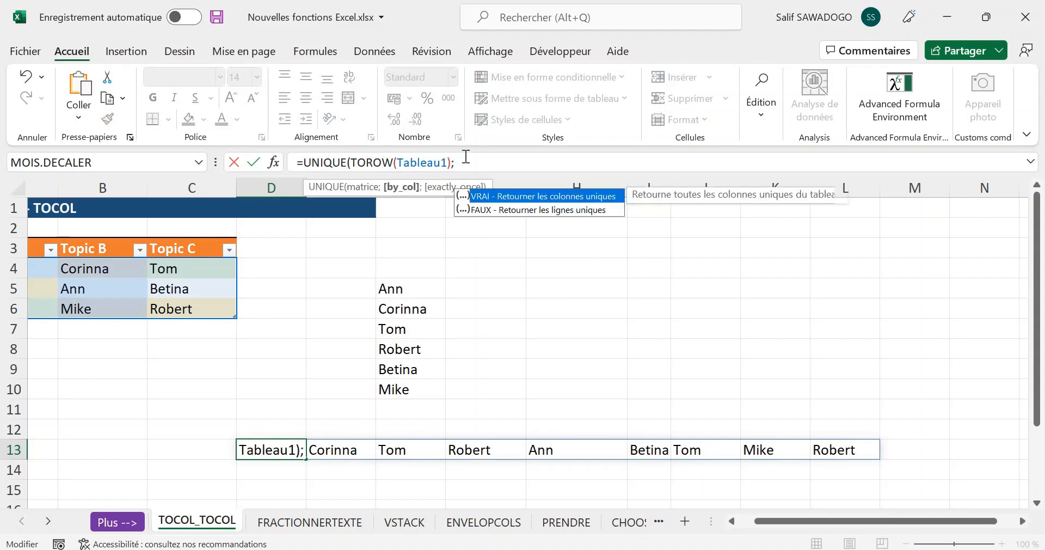
{"action": "key", "text": "Down"}
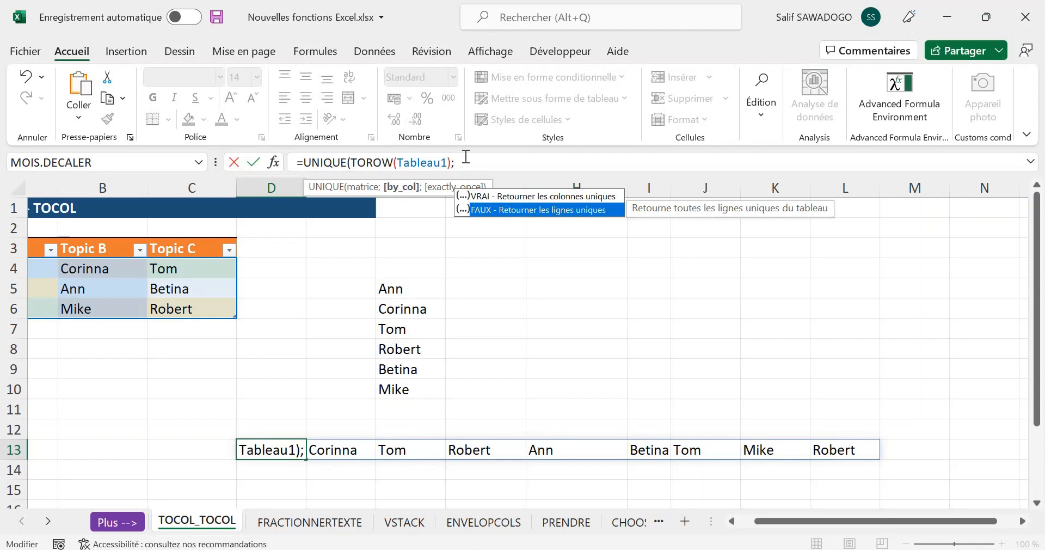
{"action": "key", "text": "Up"}
{"action": "key", "text": "Tab"}
{"action": "type", "text": ")"}
{"action": "key", "text": "Return"}
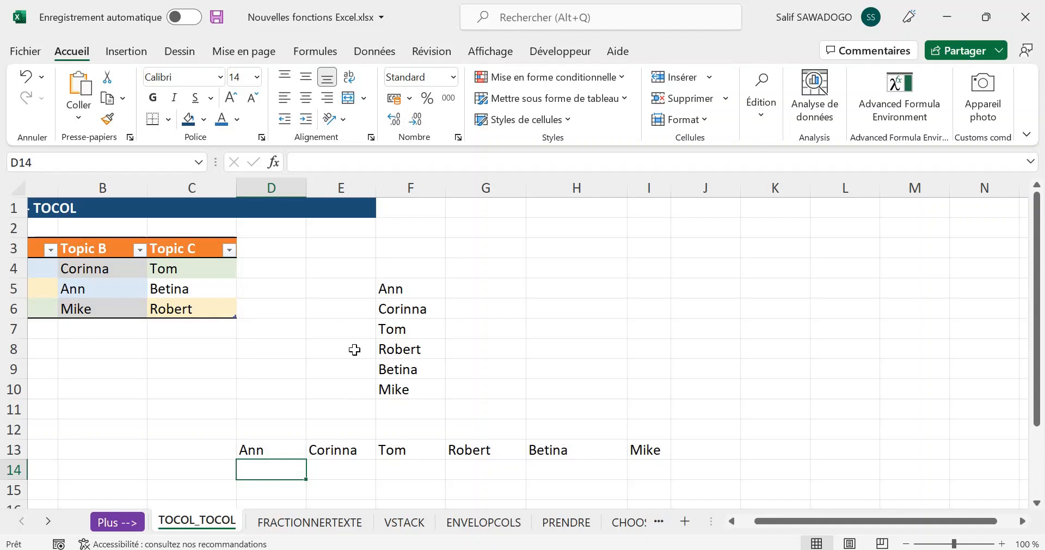
{"action": "left_click", "coordinate": [270, 450]}
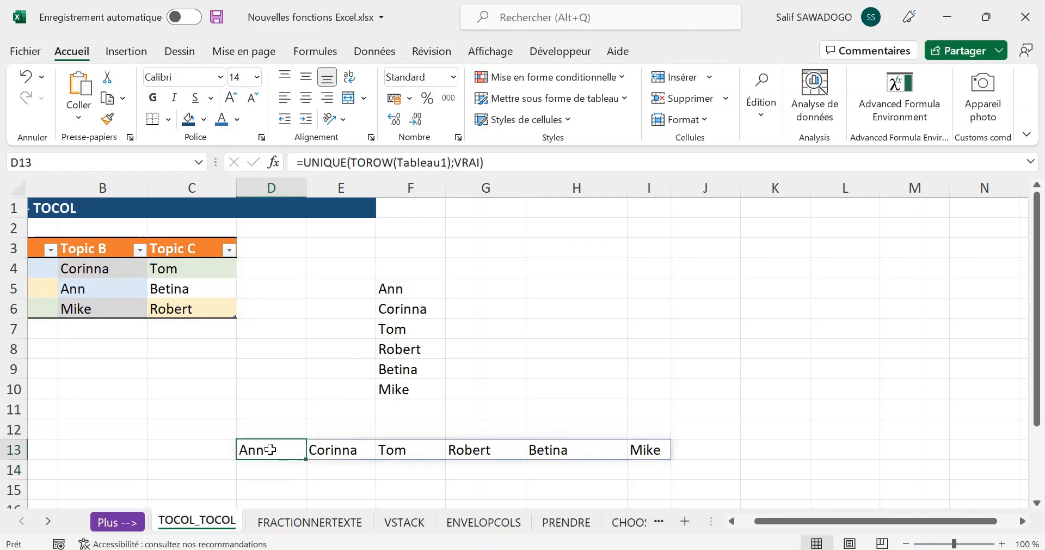
- On the FRACTIONNERTEXTE sheet, clear the existing split-name results from C4:C10
{"action": "left_click", "coordinate": [290, 521]}
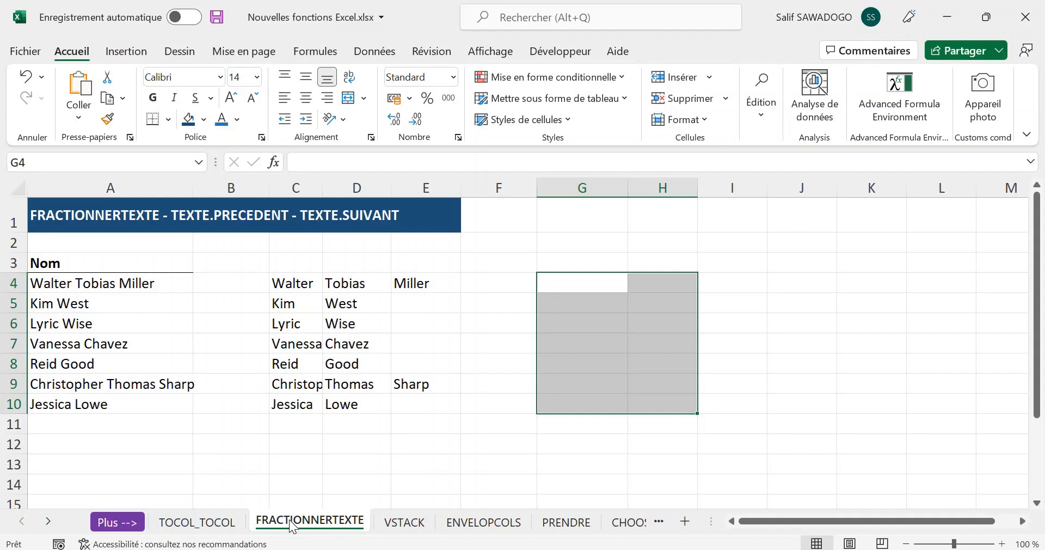
{"action": "left_click", "coordinate": [299, 281]}
{"action": "key", "text": "BackSpace"}
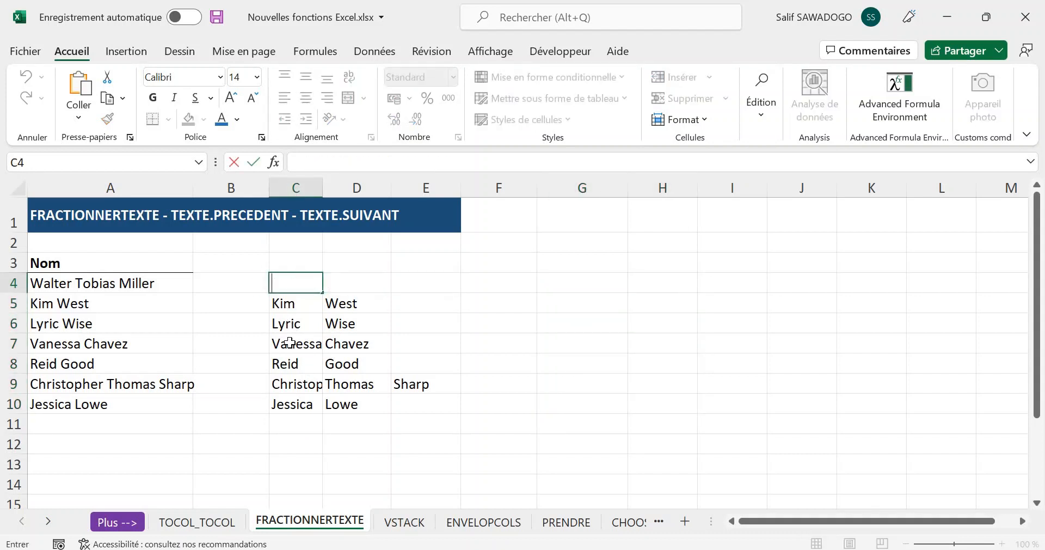
{"action": "left_click_drag", "start_coordinate": [290, 306], "coordinate": [290, 404]}
{"action": "key", "text": "Delete"}
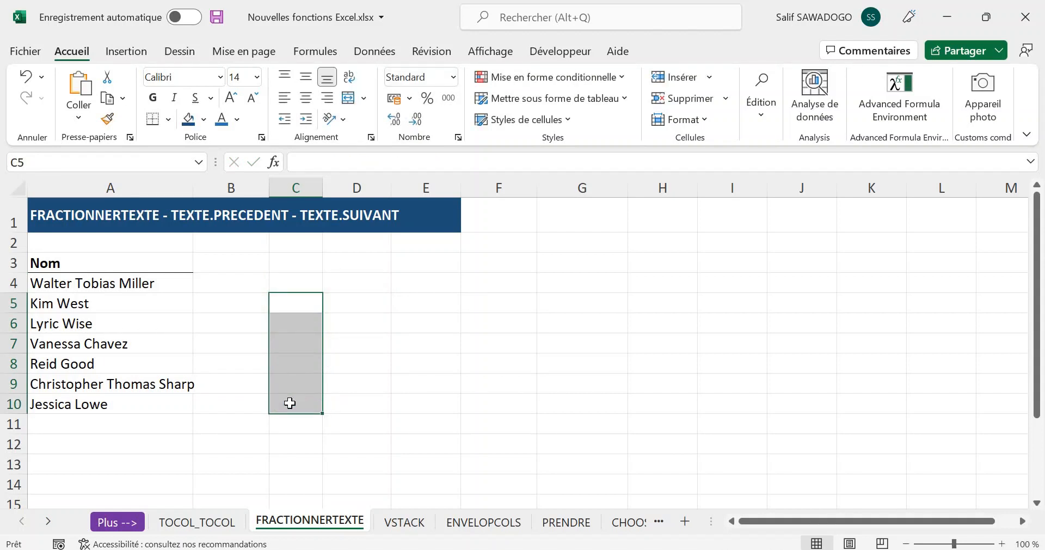
- Enter =FRACTIONNERTEXTE(A4;" ") in C4 to split the first full name at its spaces
{"action": "left_click", "coordinate": [125, 286]}
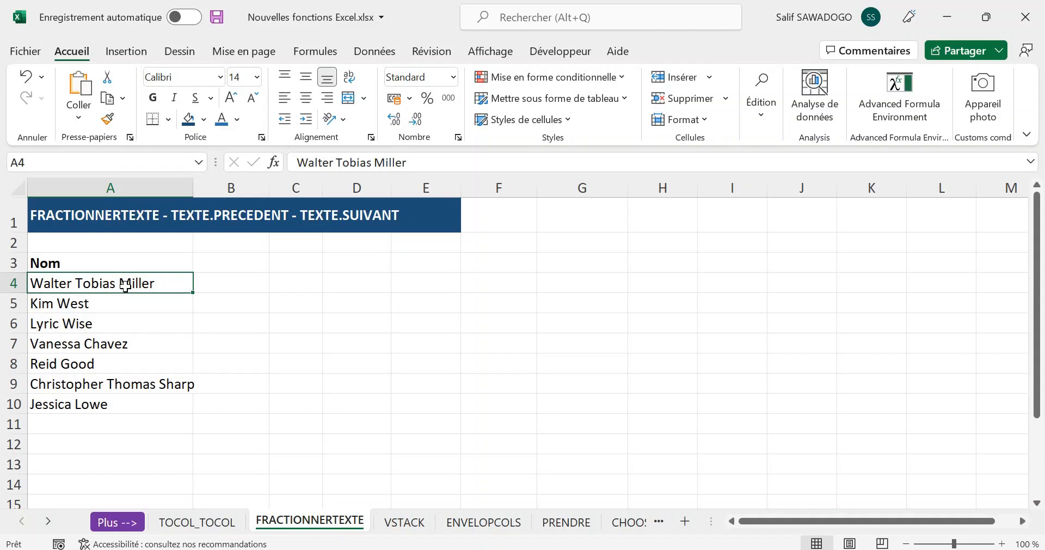
{"action": "left_click", "coordinate": [294, 294]}
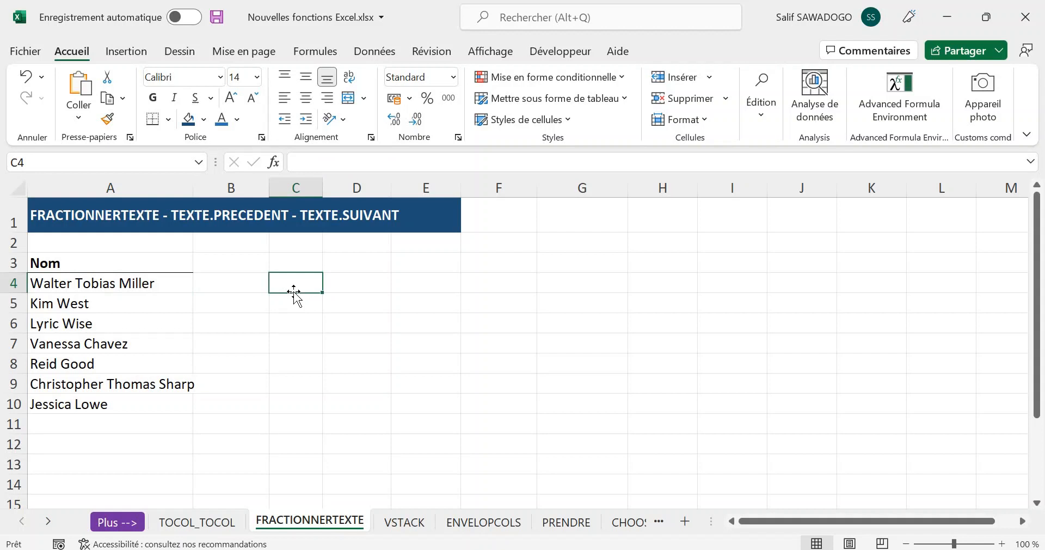
{"action": "type", "text": "="}
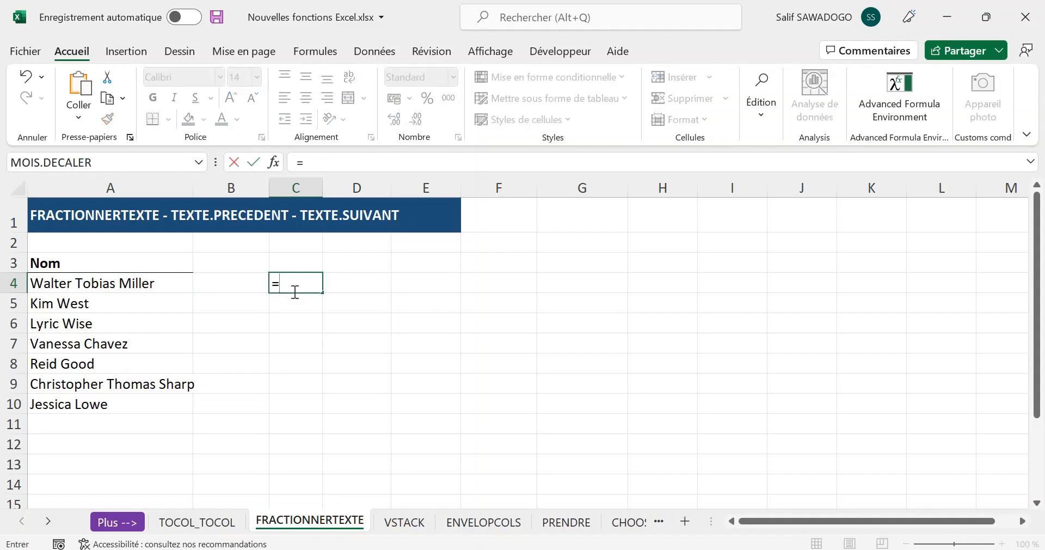
{"action": "type", "text": "fract"}
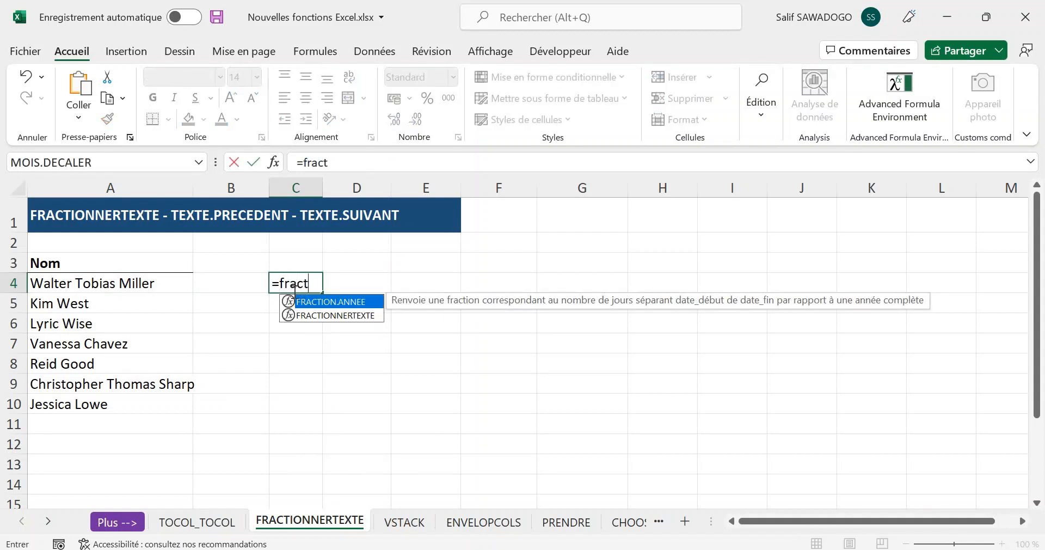
{"action": "key", "text": "Tab"}
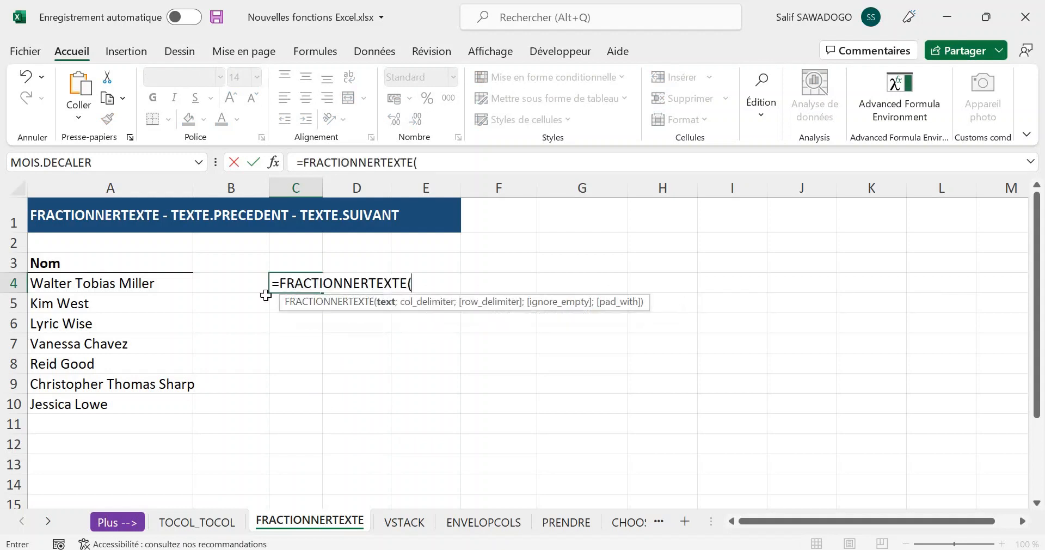
{"action": "left_click", "coordinate": [99, 284]}
{"action": "type", "text": ";"}
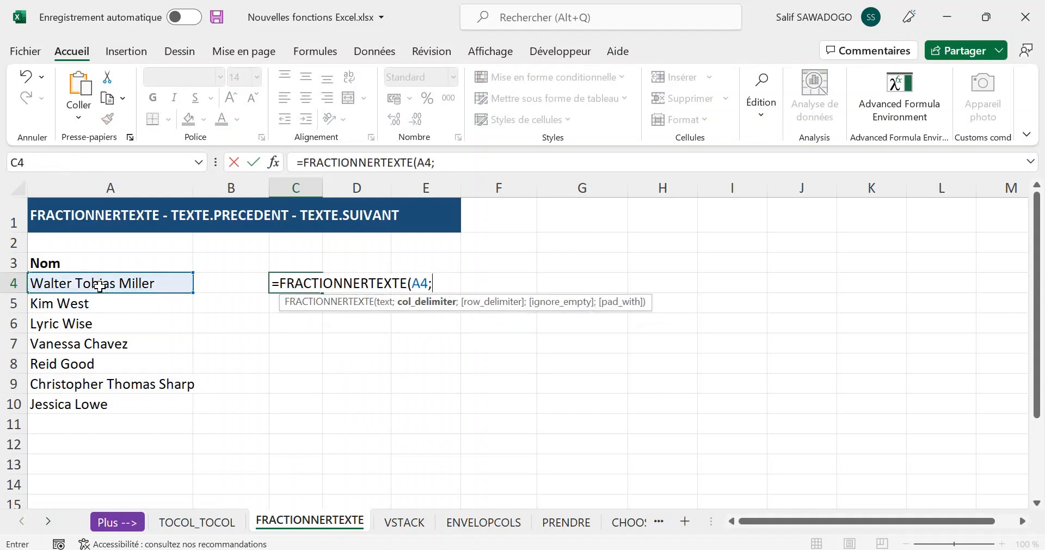
{"action": "type", "text": "\" \")"}
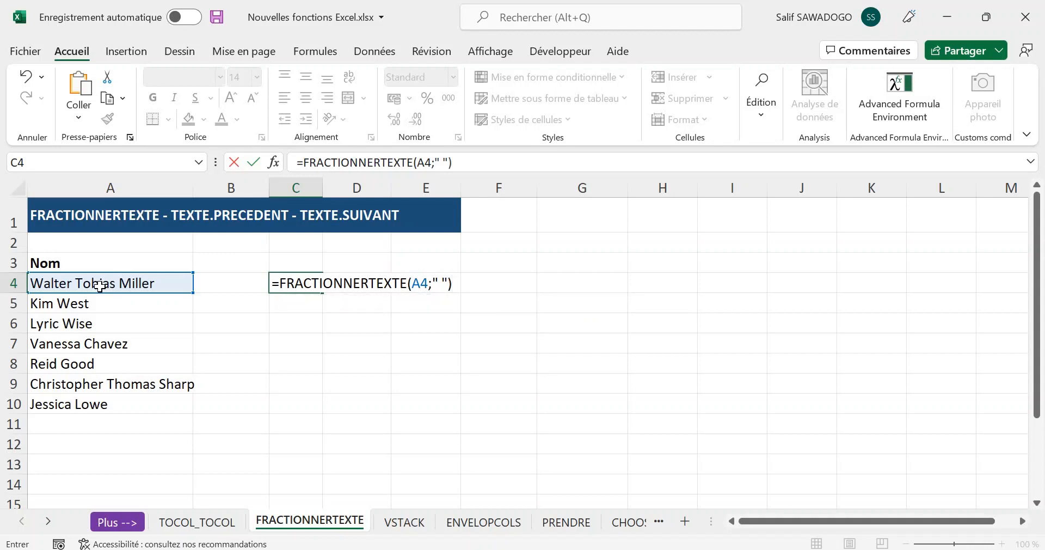
{"action": "key", "text": "Return"}
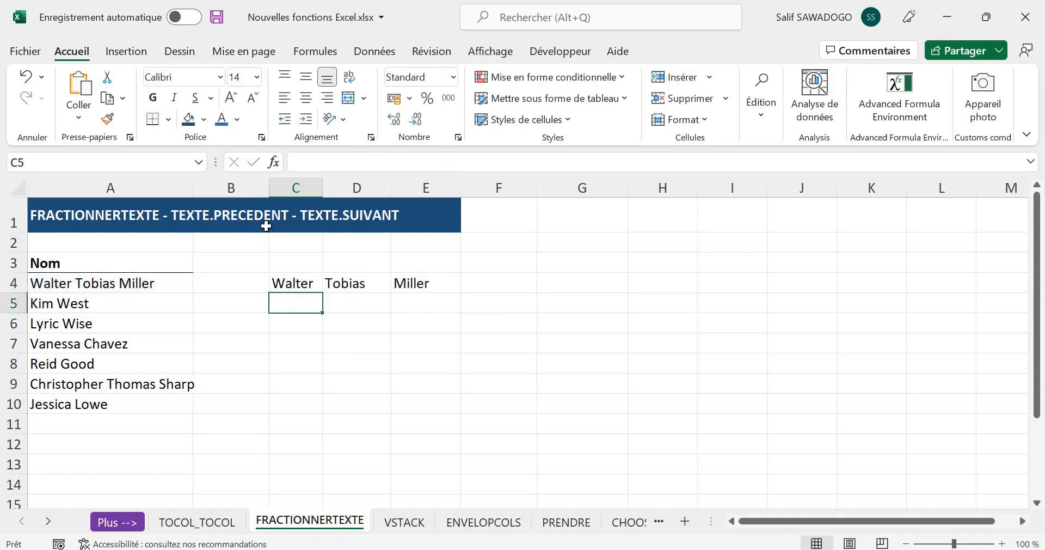
- Review the split name parts in row 4 and copy the C4 formula down to C10 for the remaining names
{"action": "left_click", "coordinate": [87, 279]}
{"action": "left_click", "coordinate": [334, 285]}
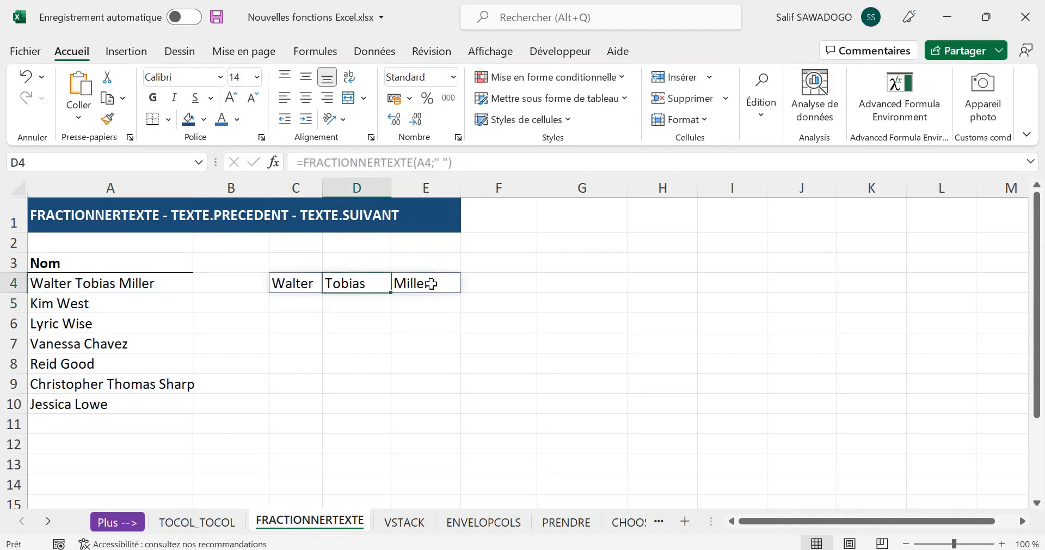
{"action": "left_click", "coordinate": [431, 284]}
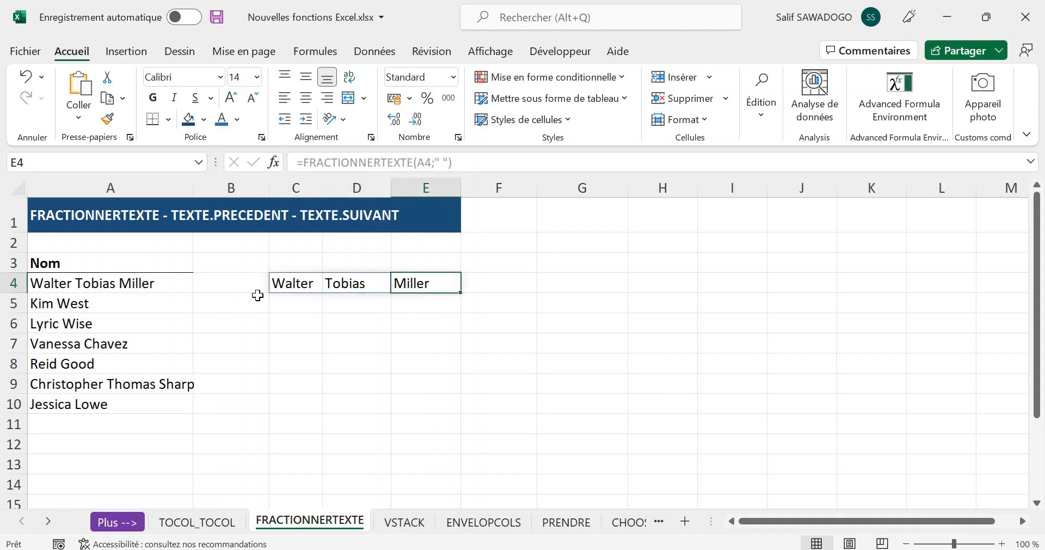
{"action": "left_click", "coordinate": [318, 286]}
{"action": "left_click_drag", "start_coordinate": [321, 292], "coordinate": [392, 362]}
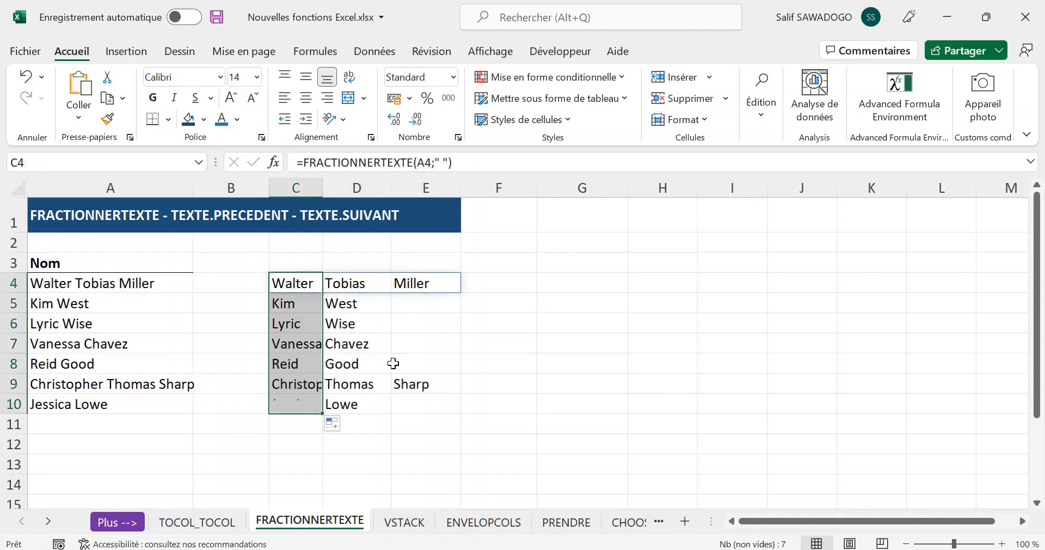
{"action": "left_click", "coordinate": [313, 357]}
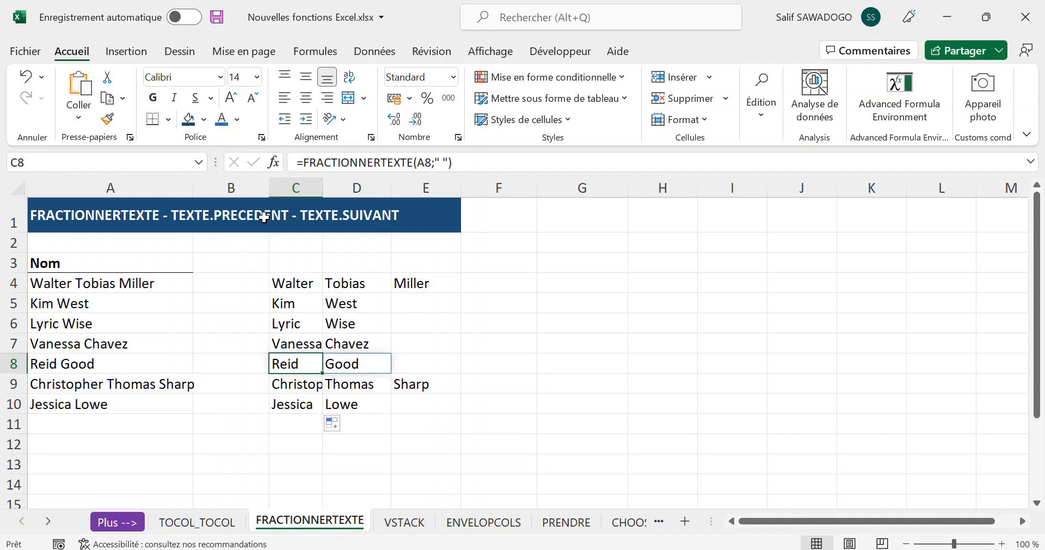
- Enter =TEXTE.PRECEDENT(A4;" ") in G4 to extract the text before the first space
{"action": "left_click", "coordinate": [563, 285]}
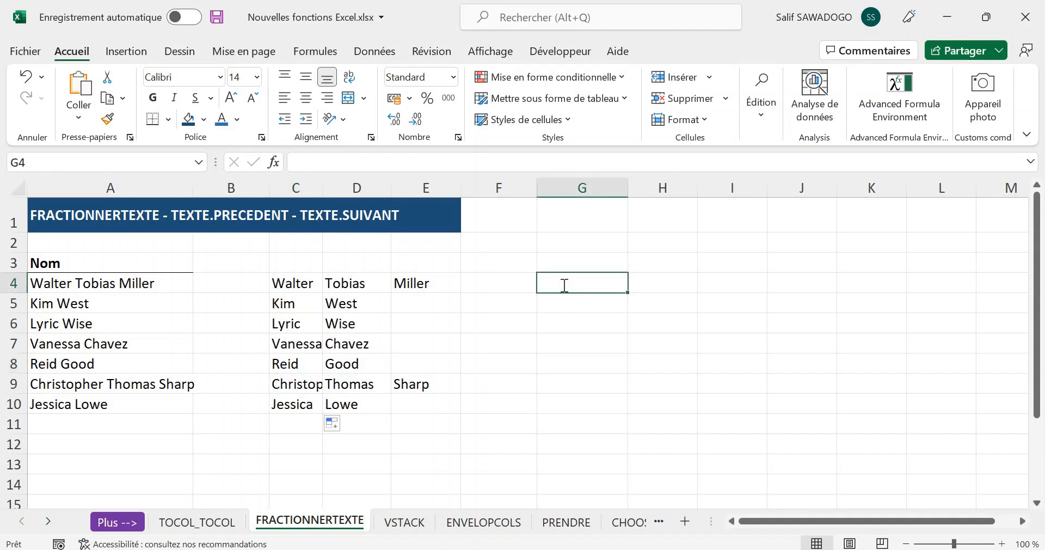
{"action": "type", "text": "=text"}
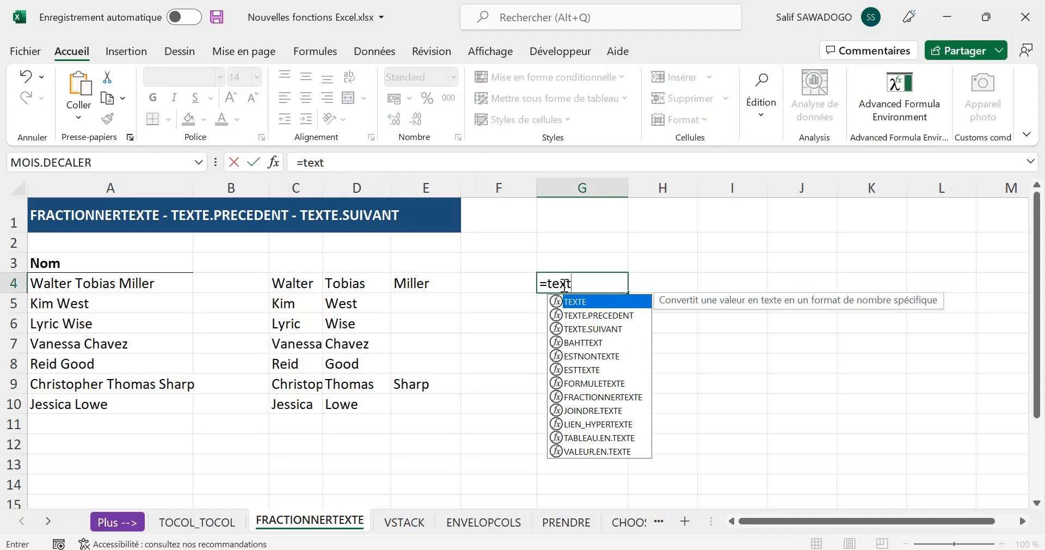
{"action": "type", "text": "e."}
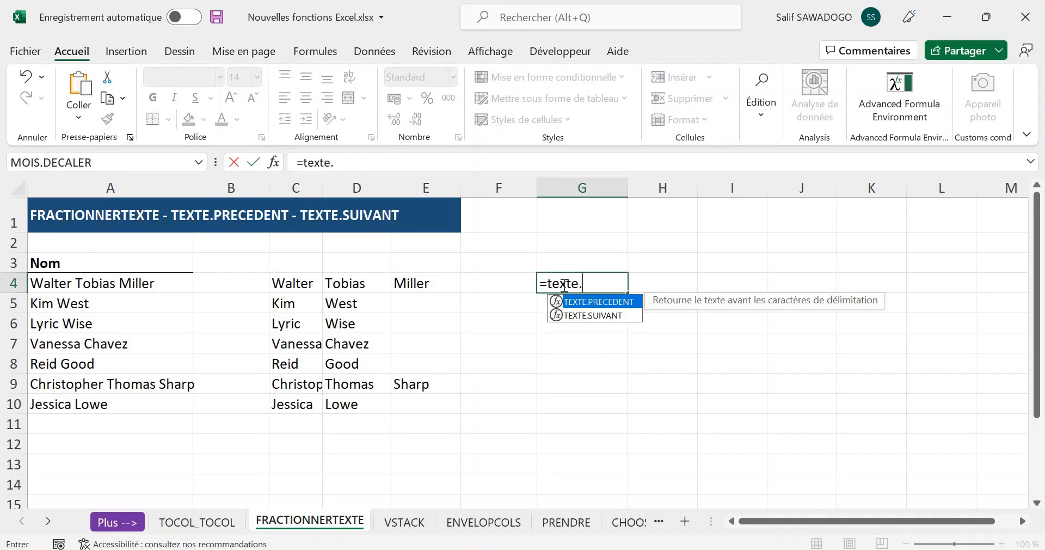
{"action": "type", "text": "pr"}
{"action": "key", "text": "Tab"}
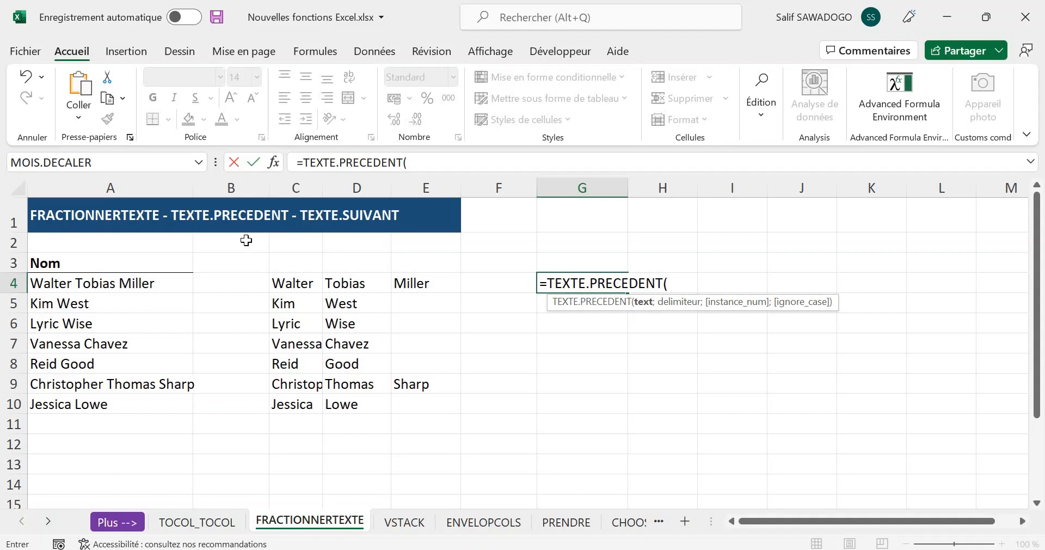
{"action": "left_click", "coordinate": [139, 284]}
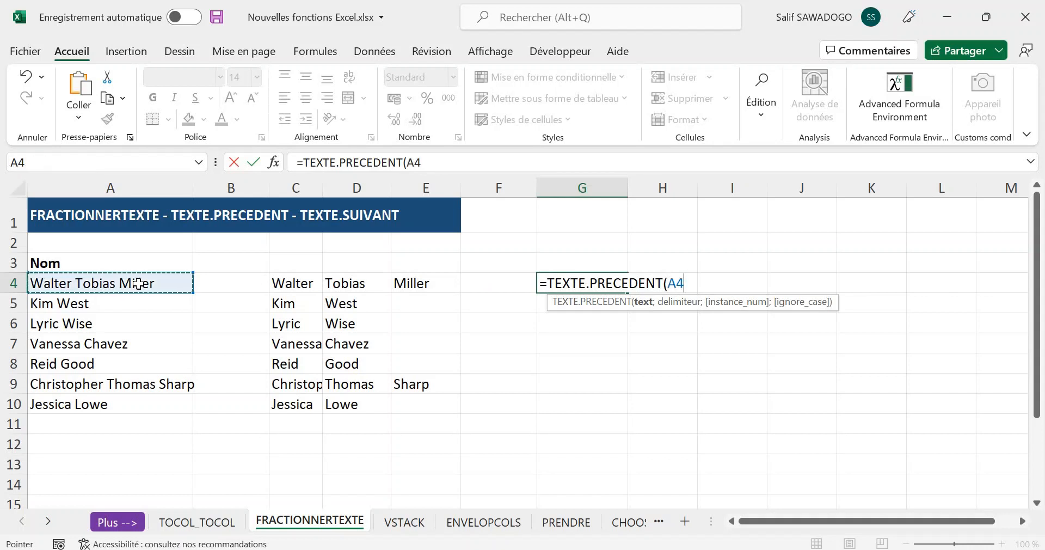
{"action": "type", "text": ";"}
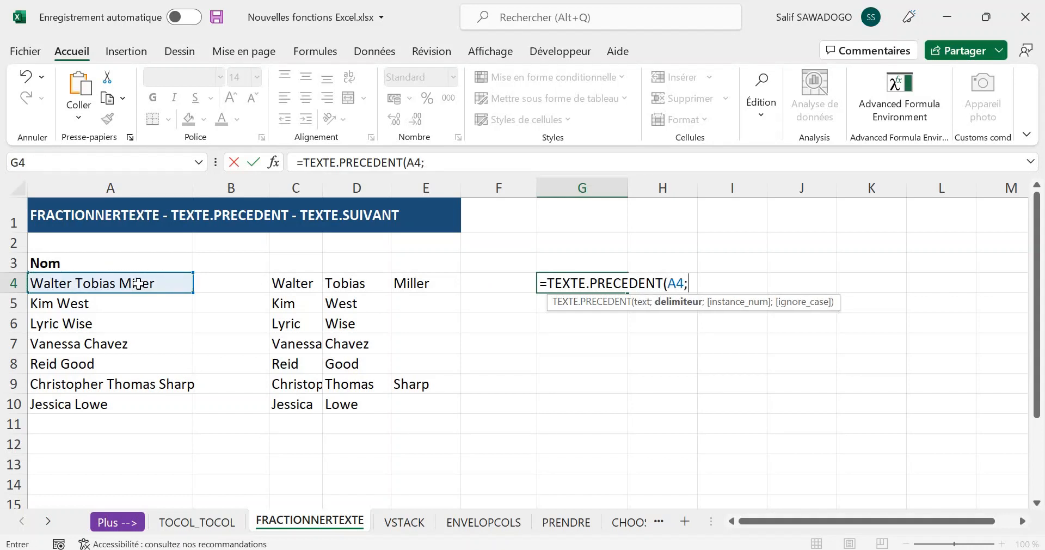
{"action": "type", "text": "\" \";"}
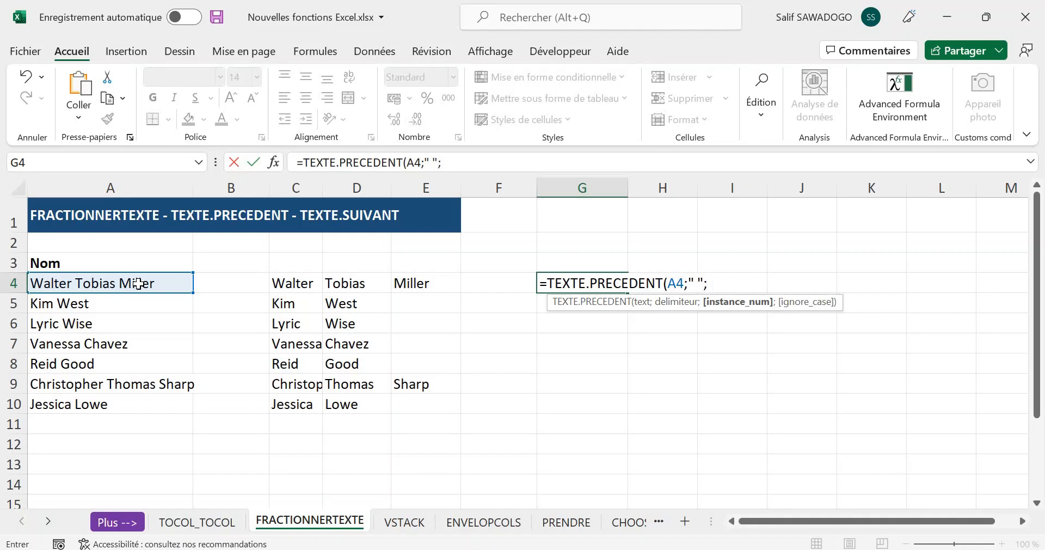
{"action": "type", "text": ")"}
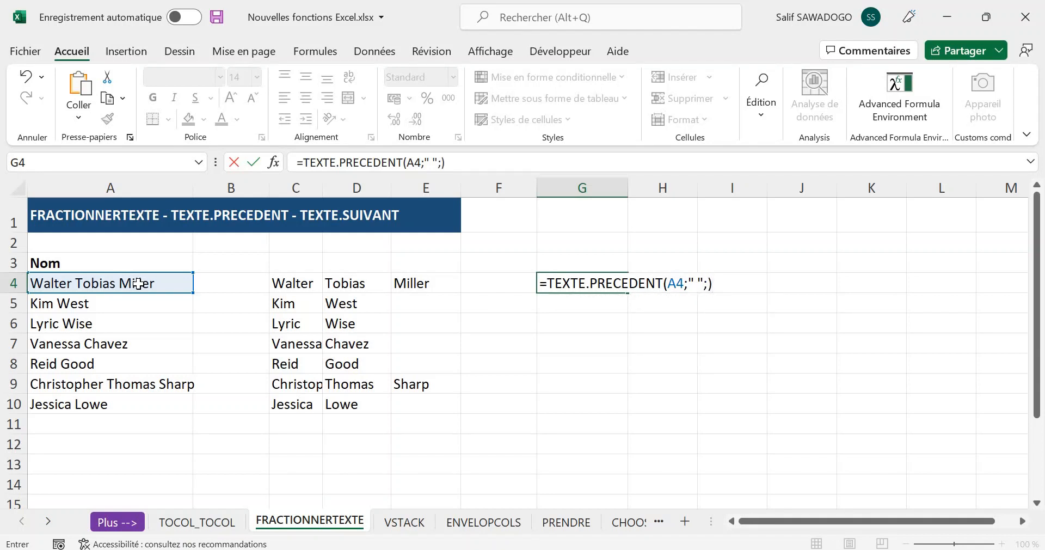
{"action": "key", "text": "BackSpace"}
{"action": "key", "text": "BackSpace"}
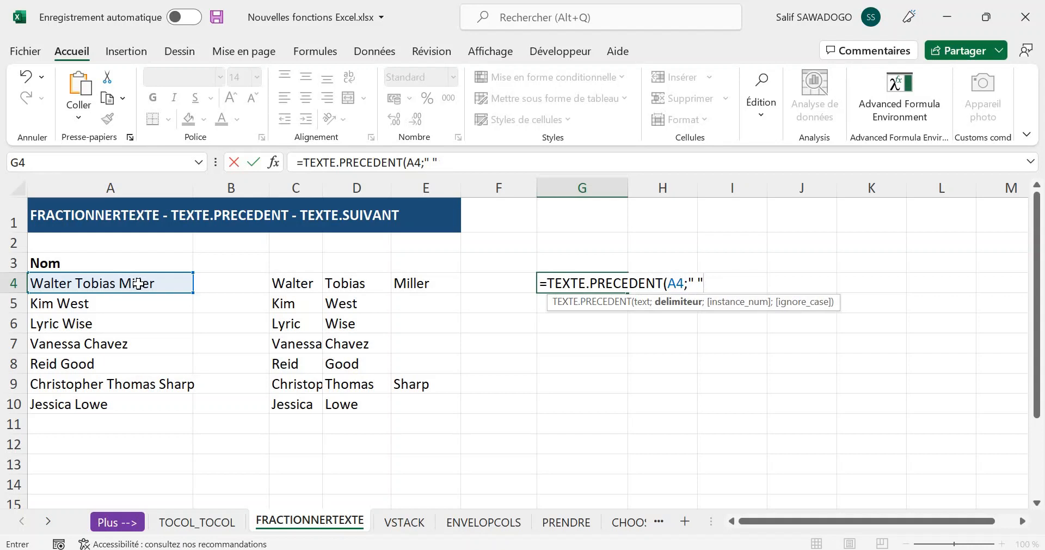
{"action": "type", "text": ")"}
{"action": "key", "text": "Return"}
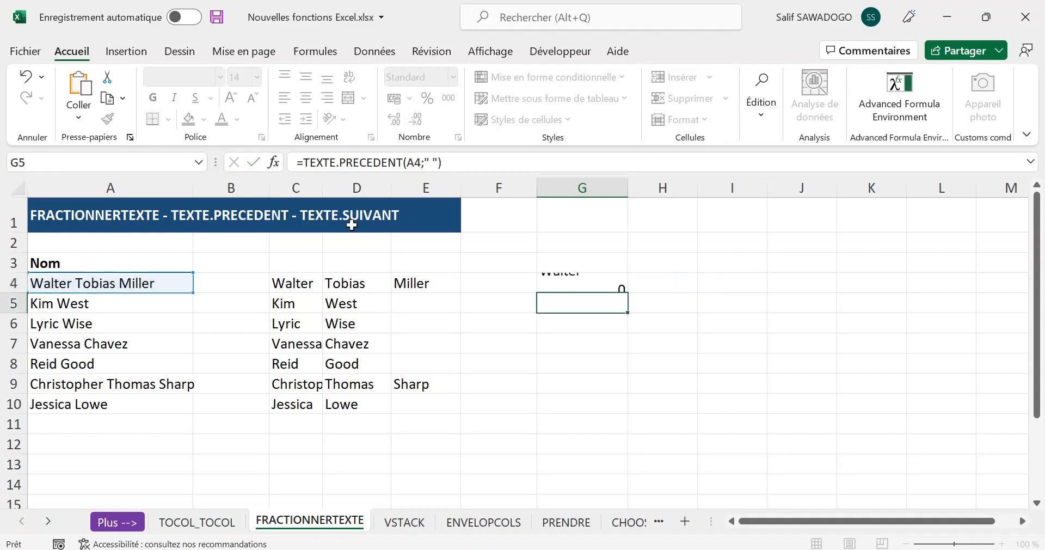
- Add instance number 2 to the G4 formula so it reads =TEXTE.PRECEDENT(A4;" ";2)
{"action": "left_click", "coordinate": [572, 281]}
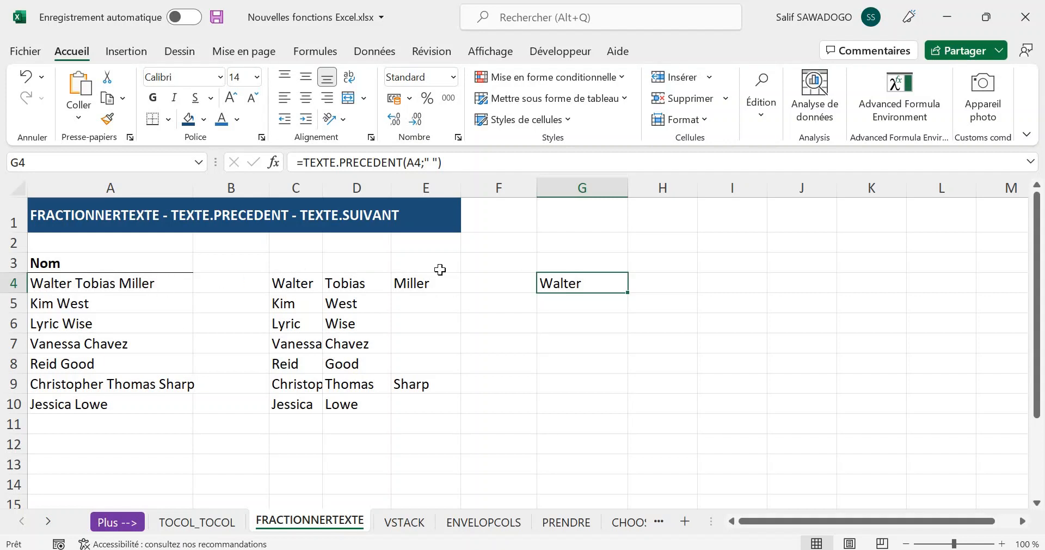
{"action": "left_click", "coordinate": [439, 159]}
{"action": "type", "text": ";"}
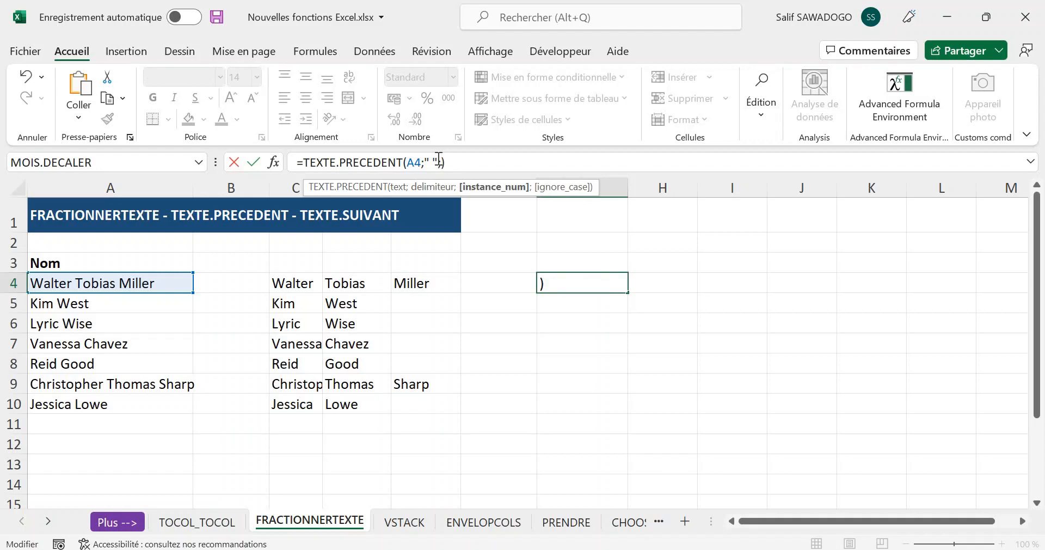
{"action": "type", "text": "2"}
{"action": "key", "text": "Return"}
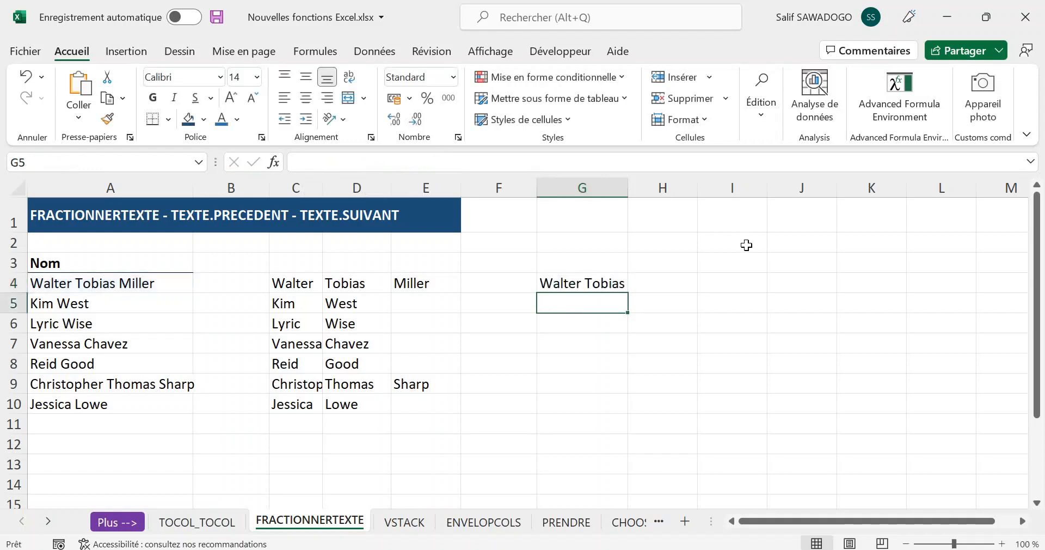
- Set the G4 formula to =TEXTE.PRECEDENT(A4;" ";1) and copy it down to G10
{"action": "left_click", "coordinate": [587, 281]}
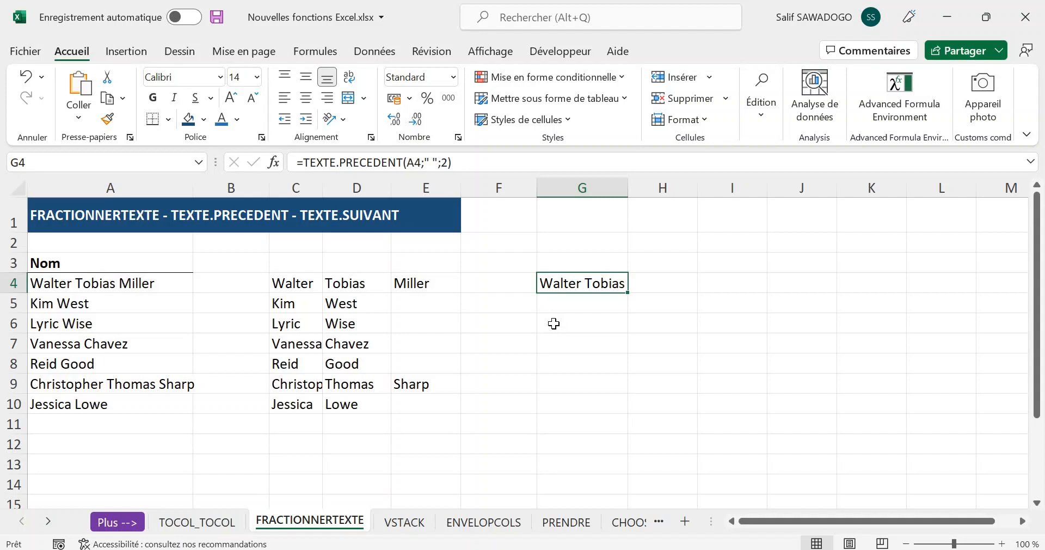
{"action": "left_click", "coordinate": [450, 162]}
{"action": "key", "text": "BackSpace"}
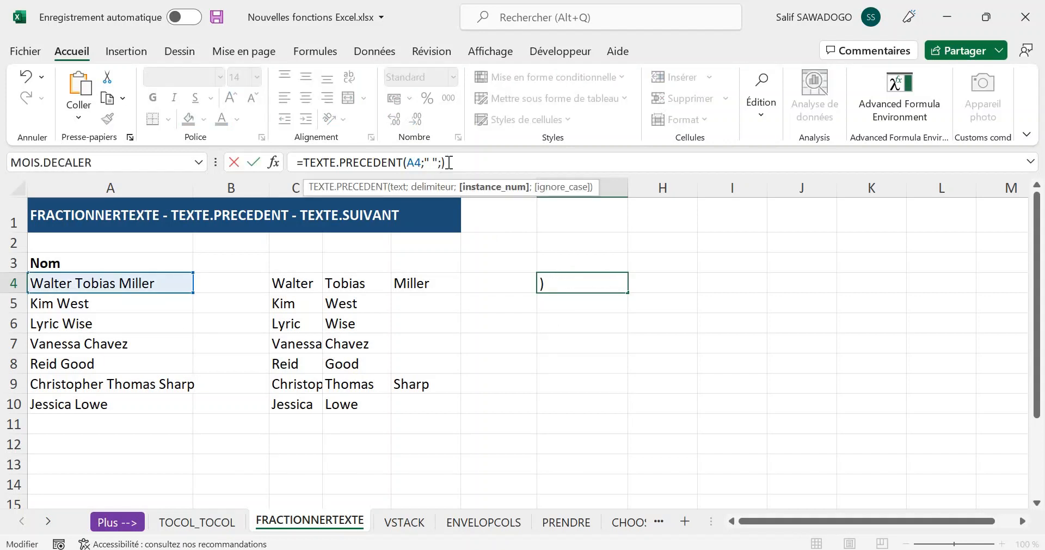
{"action": "key", "text": "Return"}
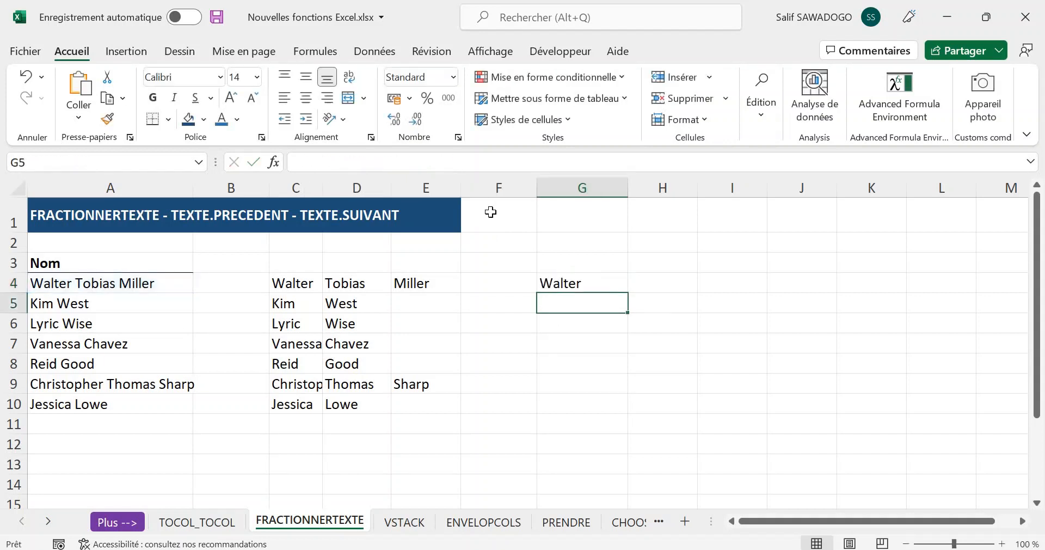
{"action": "left_click", "coordinate": [575, 283]}
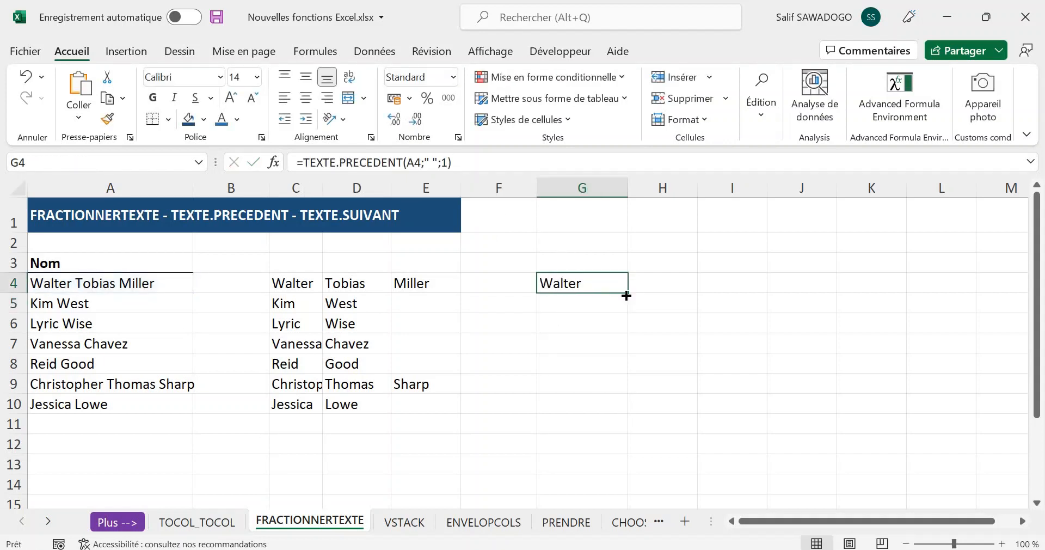
{"action": "left_click_drag", "start_coordinate": [614, 402], "coordinate": [614, 416]}
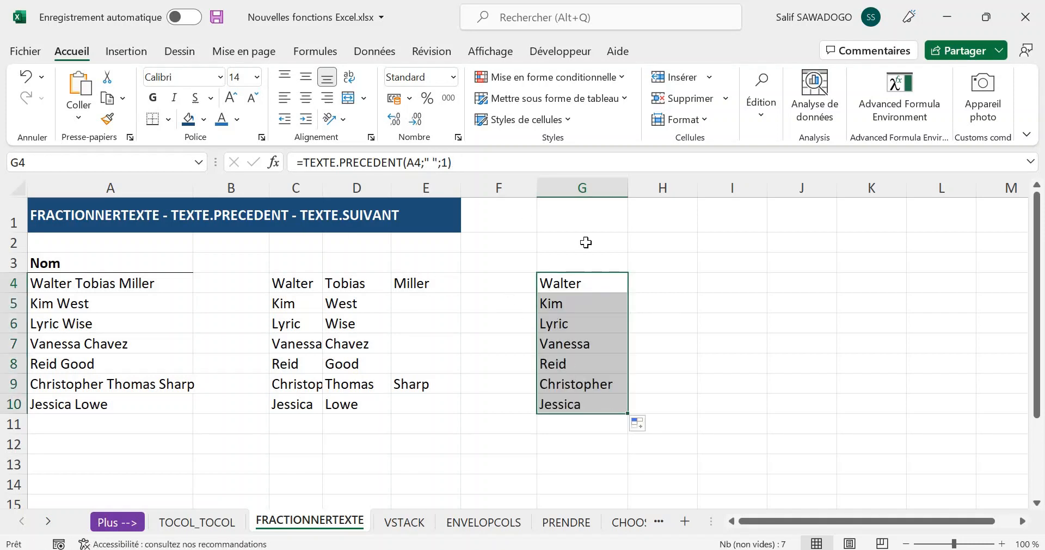
- Enter =TEXTE.SUIVANT(A4;" ") in H4 to extract the text after the first space
{"action": "left_click", "coordinate": [658, 275]}
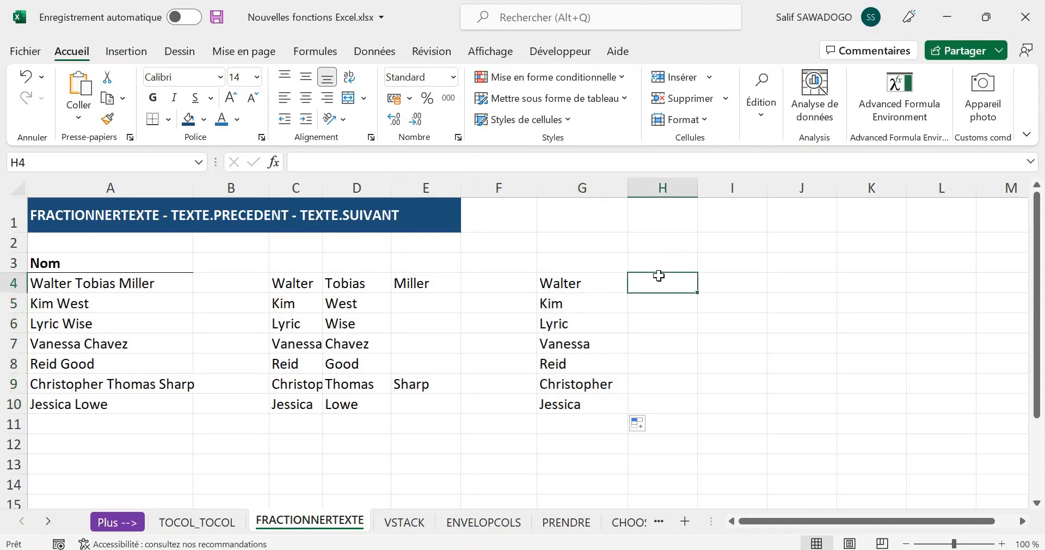
{"action": "type", "text": "=tex"}
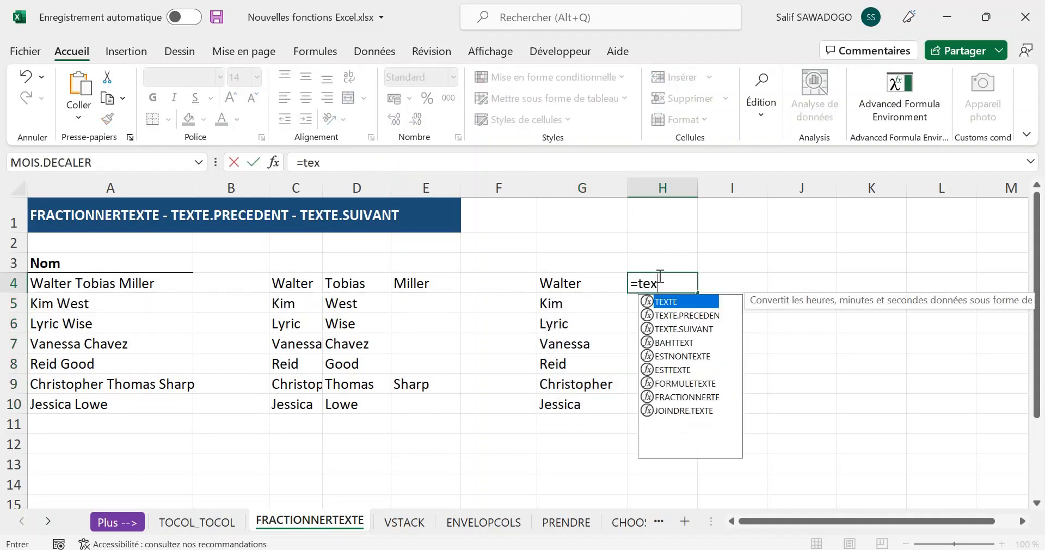
{"action": "type", "text": "te.s"}
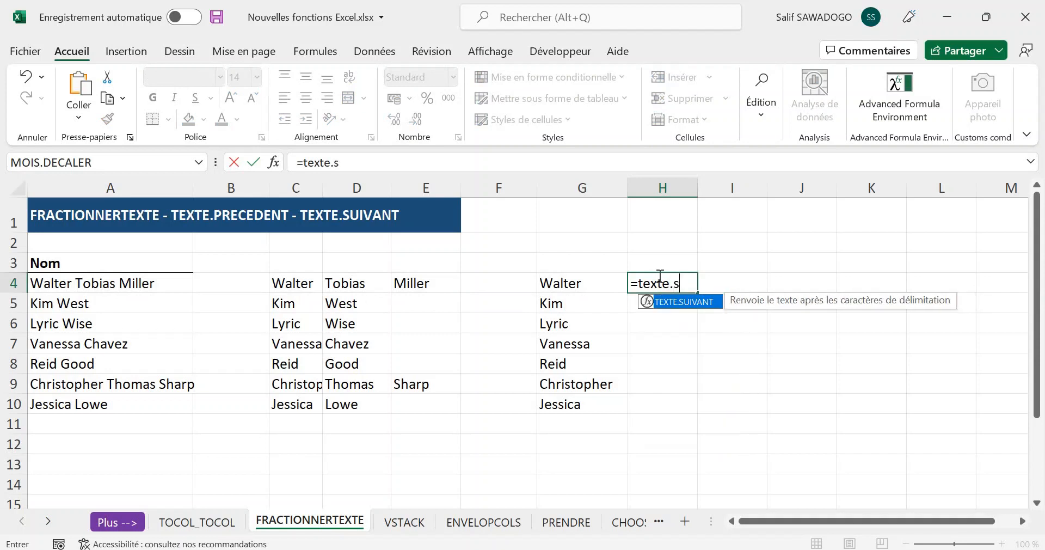
{"action": "type", "text": "ui"}
{"action": "key", "text": "Tab"}
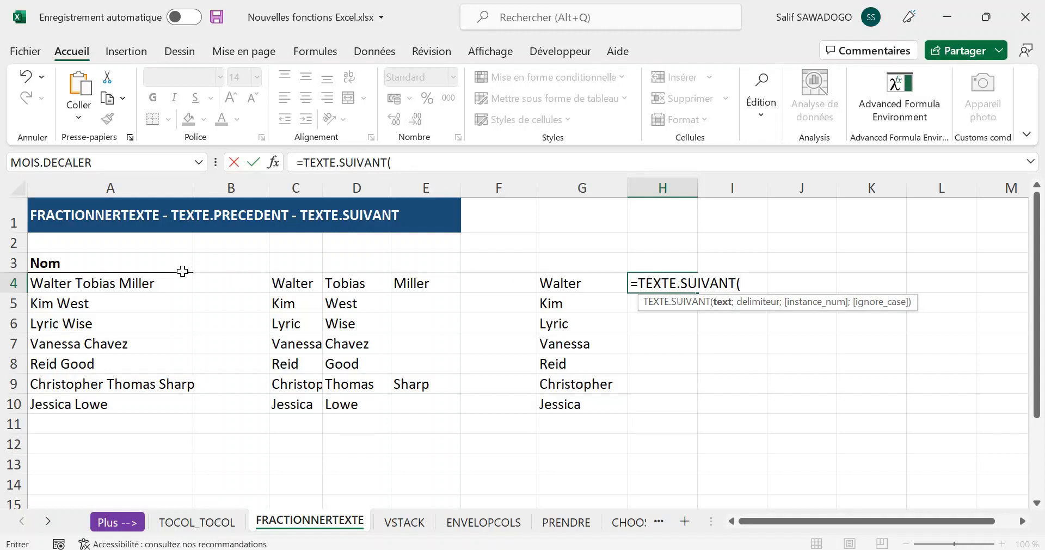
{"action": "left_click", "coordinate": [167, 278]}
{"action": "type", "text": ";"}
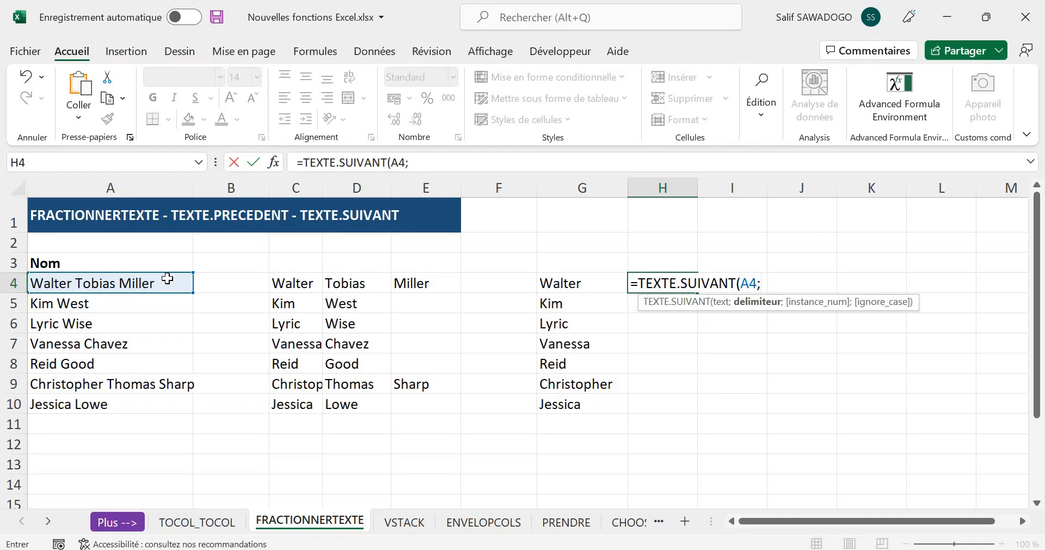
{"action": "type", "text": "\" \")"}
{"action": "key", "text": "Return"}
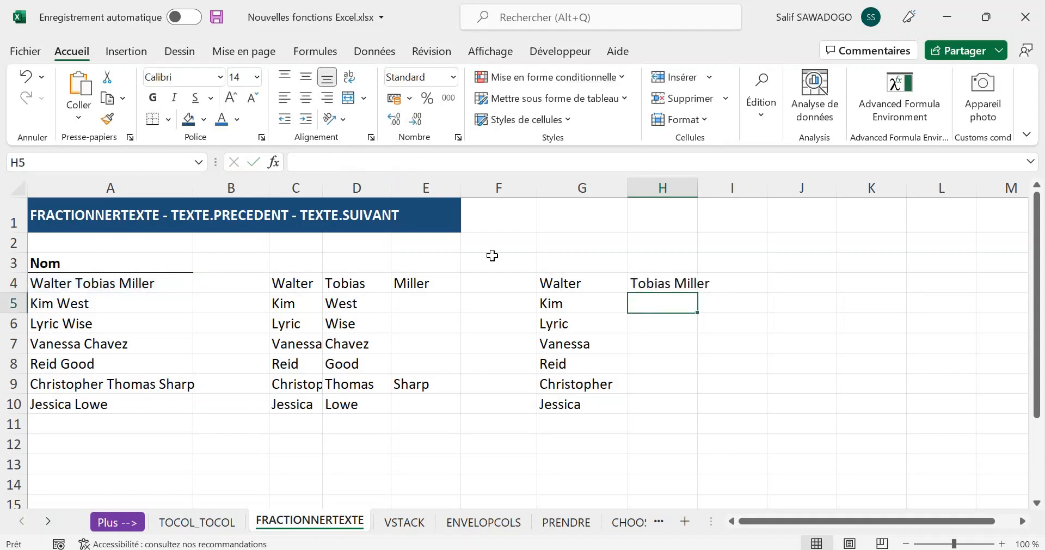
- Add instance number 2 to the H4 formula so it reads =TEXTE.SUIVANT(A4;" ";2)
{"action": "left_click", "coordinate": [672, 279]}
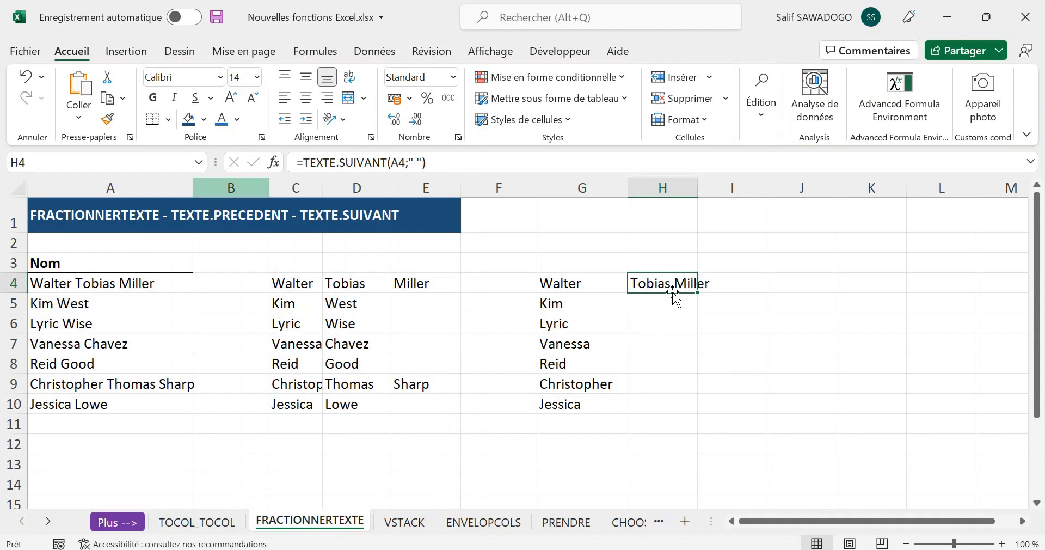
{"action": "left_click", "coordinate": [424, 162]}
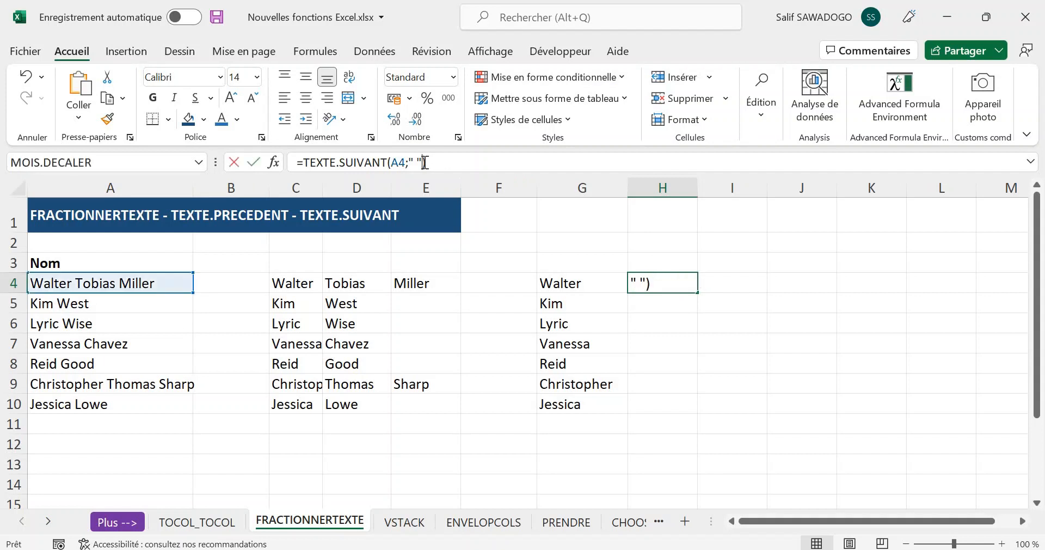
{"action": "type", "text": ";2"}
{"action": "key", "text": "Return"}
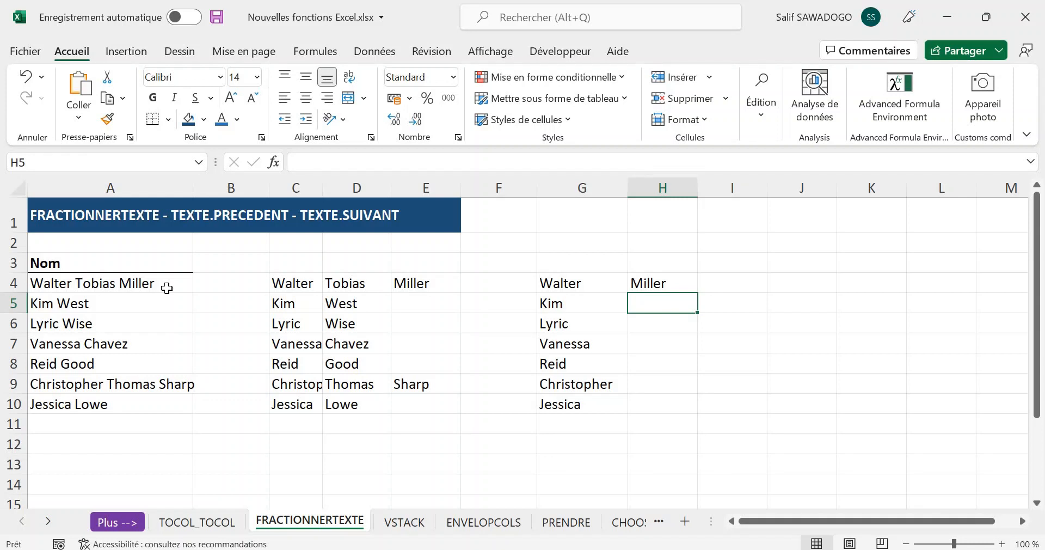
- Set the H4 formula to =TEXTE.SUIVANT(A4;" ";1) and copy it down to H10
{"action": "left_click", "coordinate": [658, 281]}
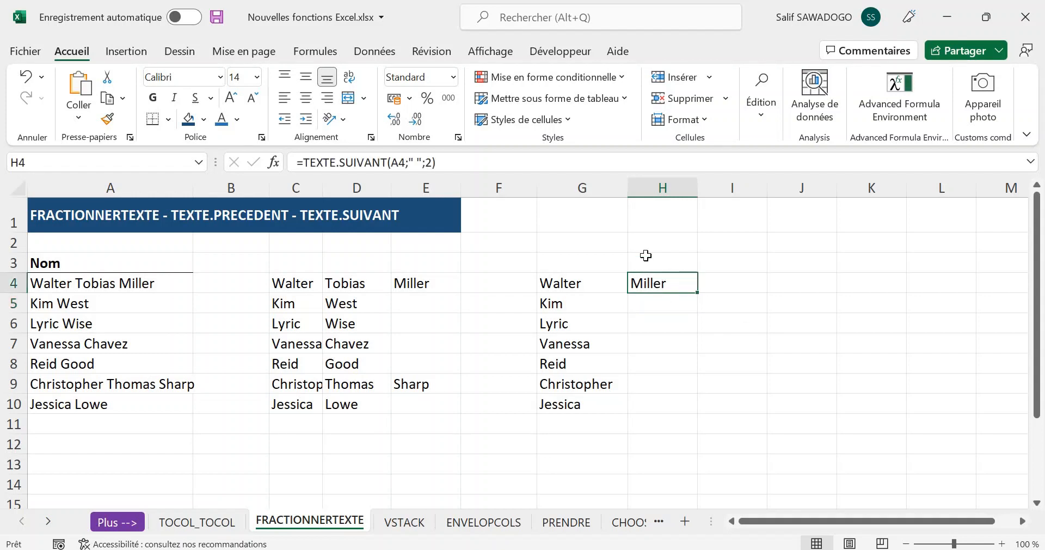
{"action": "left_click", "coordinate": [435, 162]}
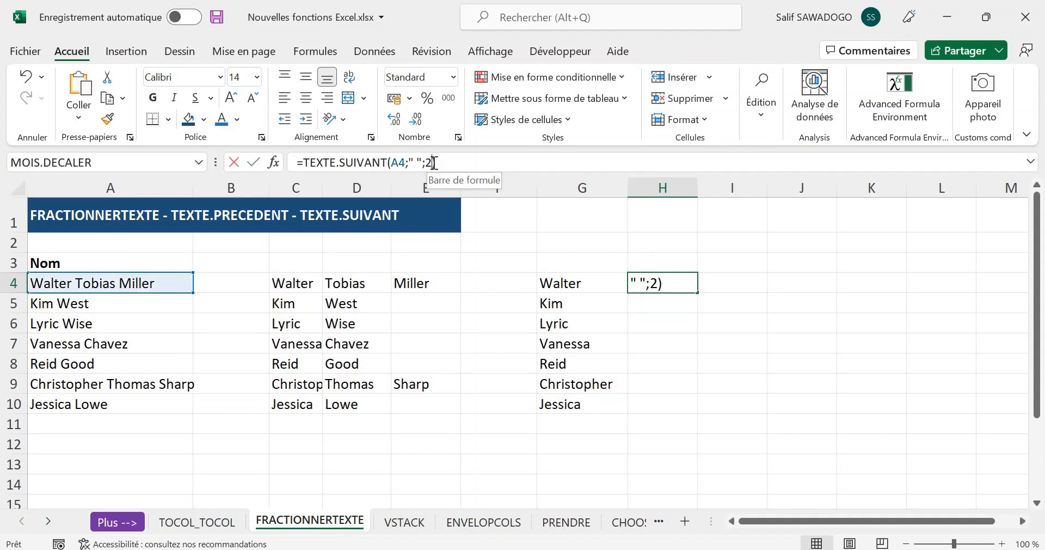
{"action": "key", "text": "BackSpace"}
{"action": "type", "text": "1"}
{"action": "key", "text": "Return"}
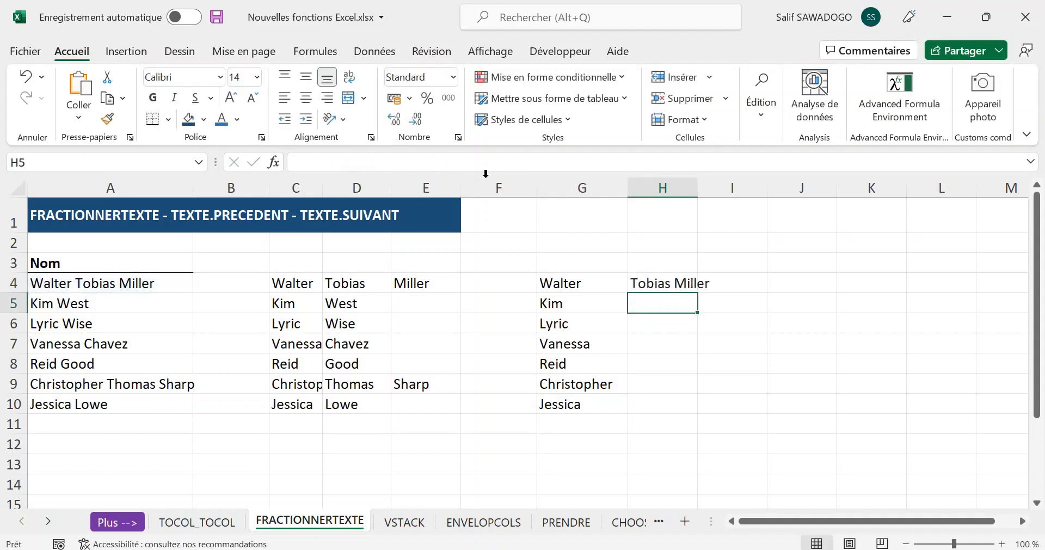
{"action": "left_click", "coordinate": [675, 281]}
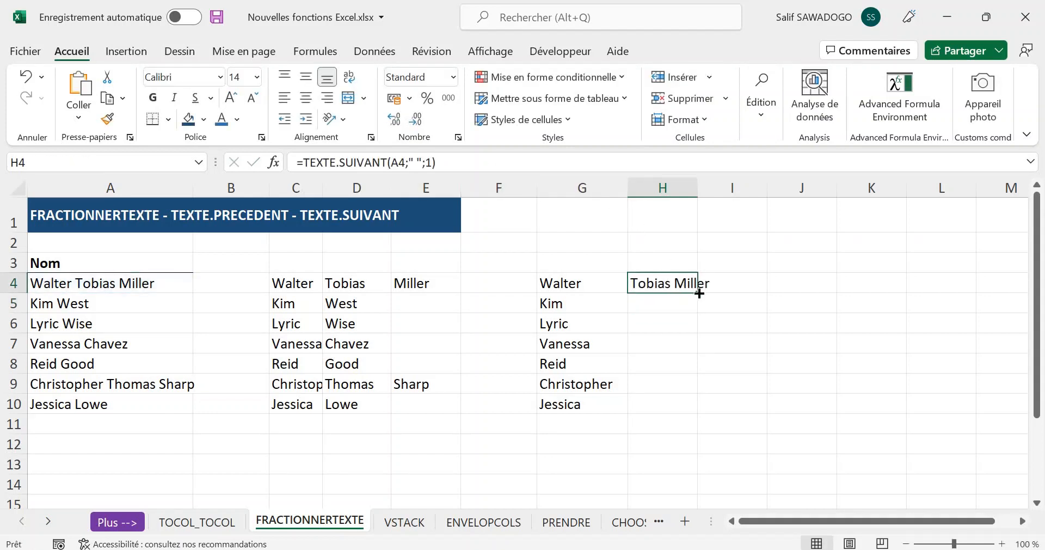
{"action": "left_click_drag", "start_coordinate": [697, 292], "coordinate": [691, 413]}
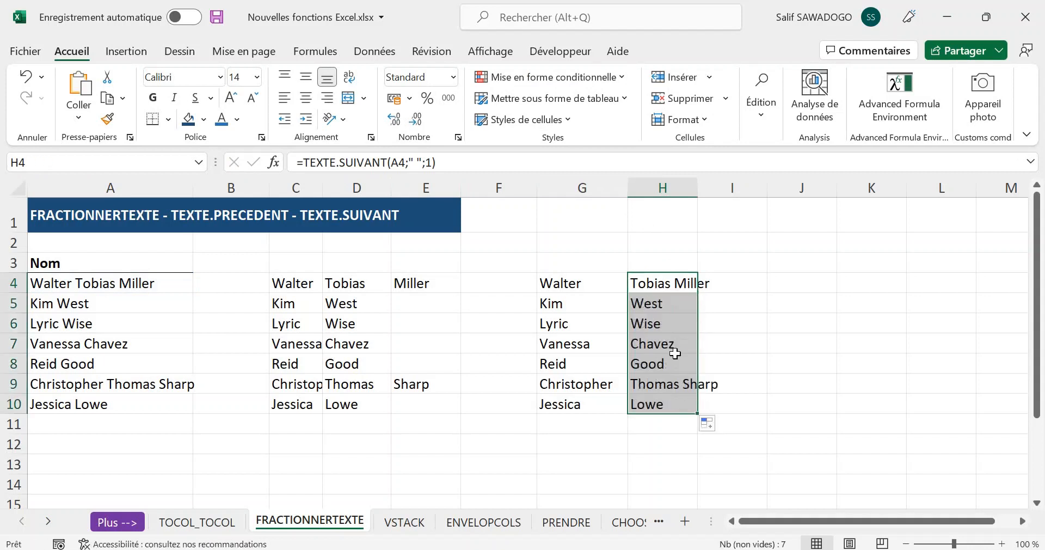
{"action": "left_click", "coordinate": [681, 320]}
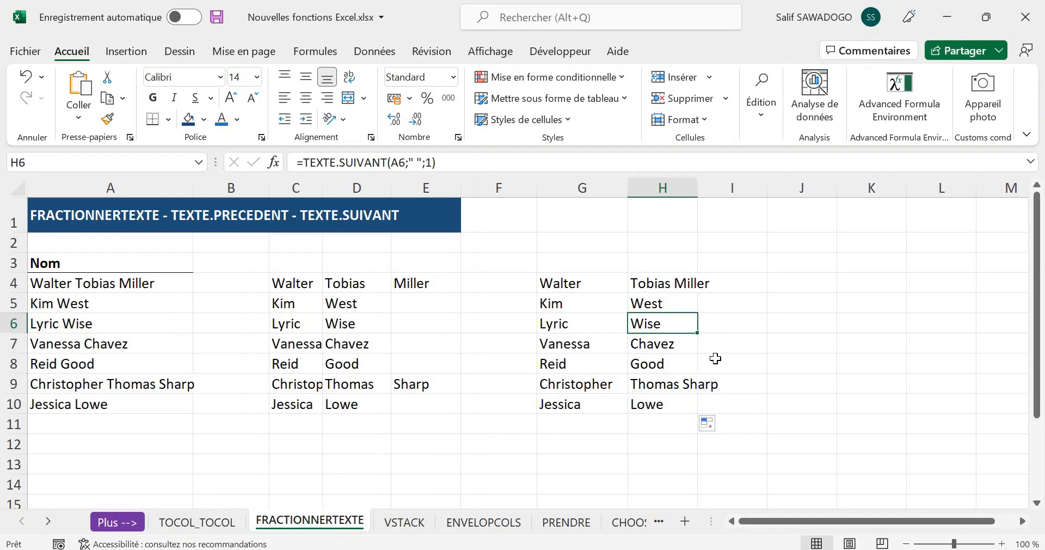
- Open the VSTACK sheet and examine the two name and salary tables
{"action": "left_click", "coordinate": [405, 523]}
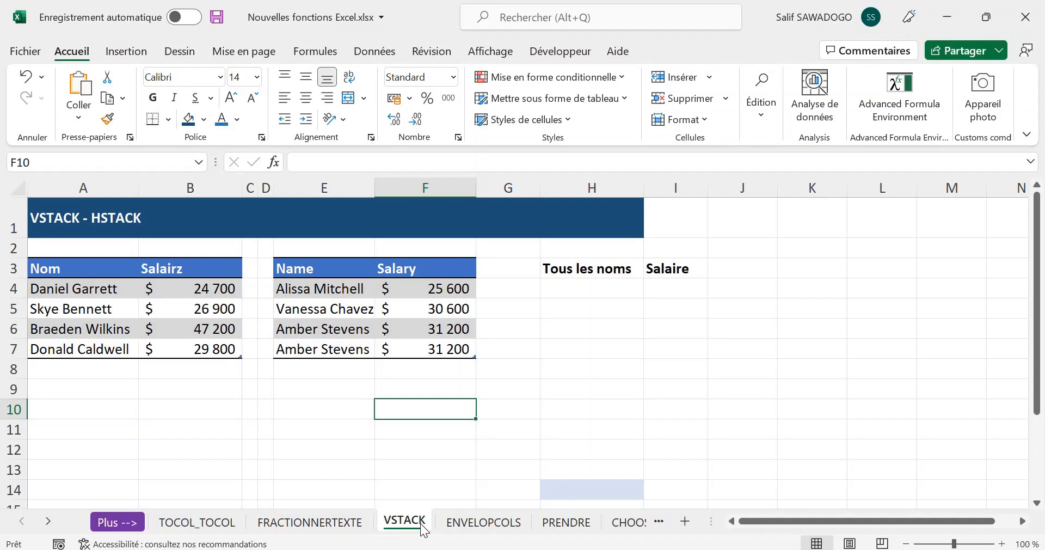
{"action": "left_click", "coordinate": [106, 289]}
{"action": "left_click", "coordinate": [320, 309]}
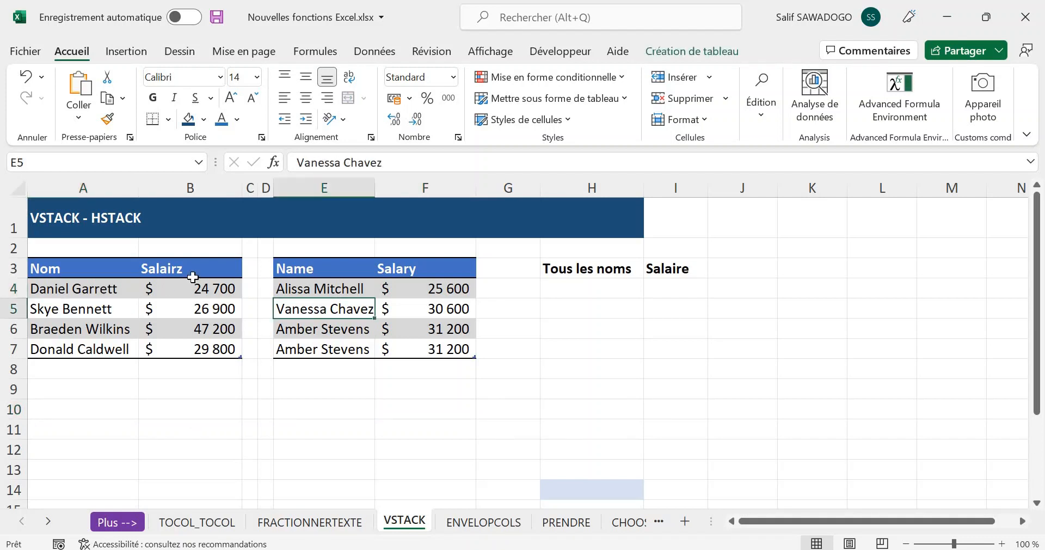
{"action": "left_click", "coordinate": [128, 283]}
- Enter =VSTACK(First_Table;Second_Table) in H4 to stack both salary tables vertically
{"action": "left_click", "coordinate": [576, 288]}
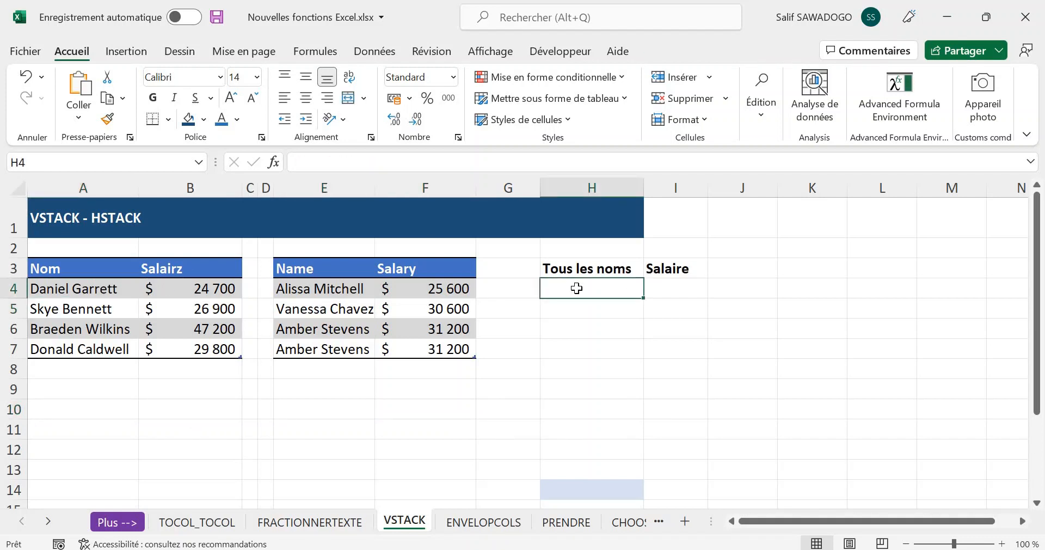
{"action": "type", "text": "=vs"}
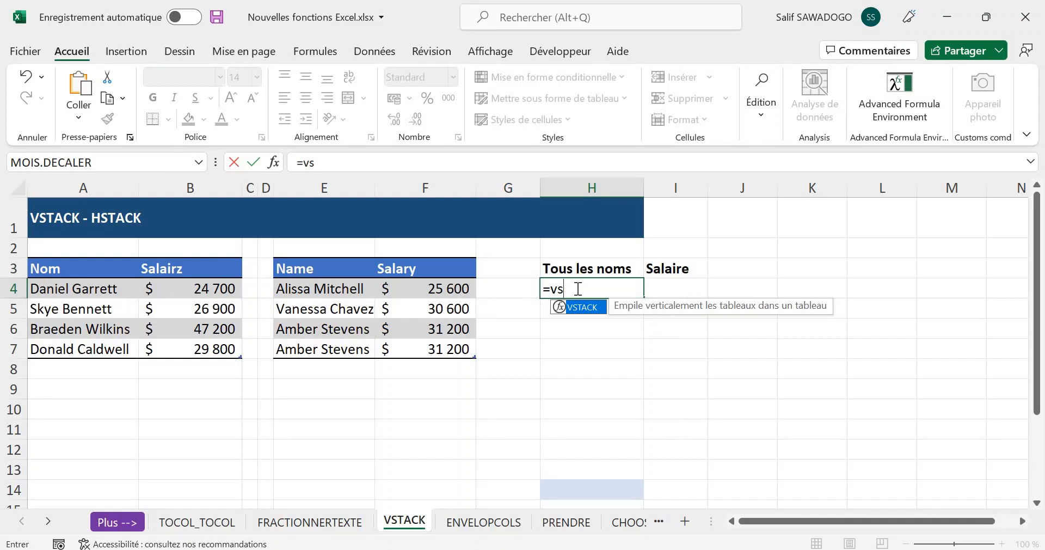
{"action": "key", "text": "Tab"}
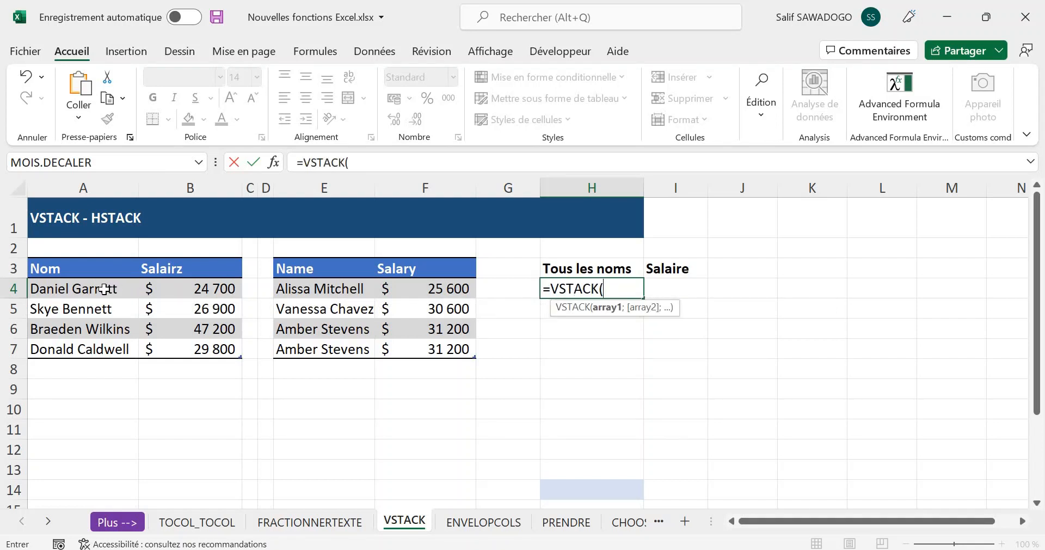
{"action": "left_click_drag", "start_coordinate": [82, 288], "coordinate": [215, 345]}
{"action": "type", "text": ";"}
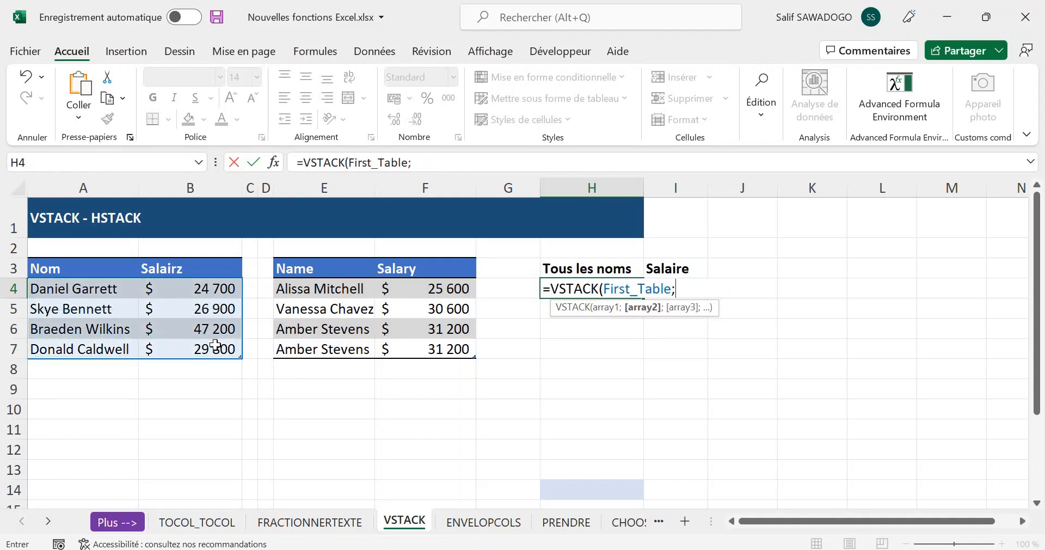
{"action": "left_click_drag", "start_coordinate": [315, 281], "coordinate": [425, 346]}
{"action": "type", "text": ")"}
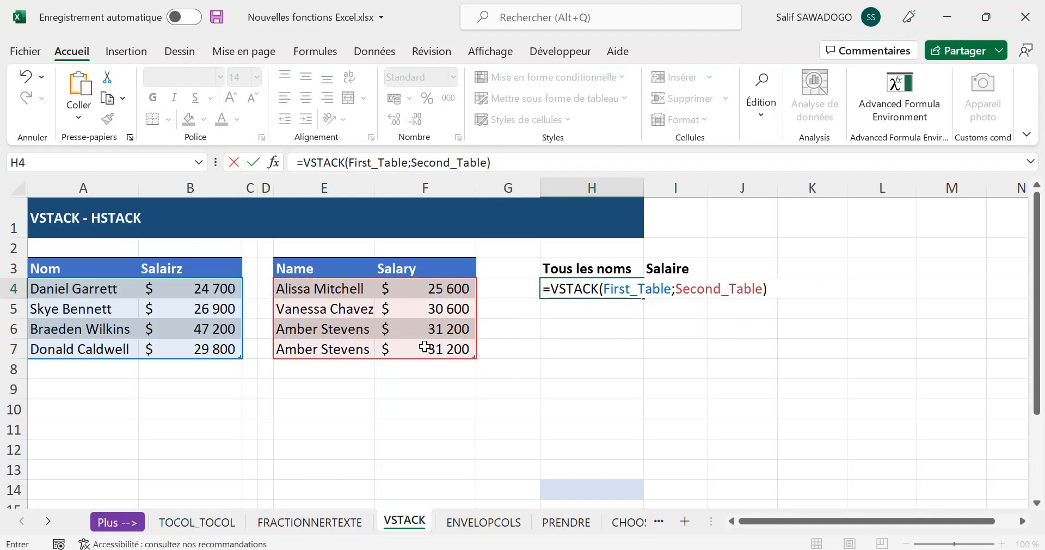
{"action": "key", "text": "Return"}
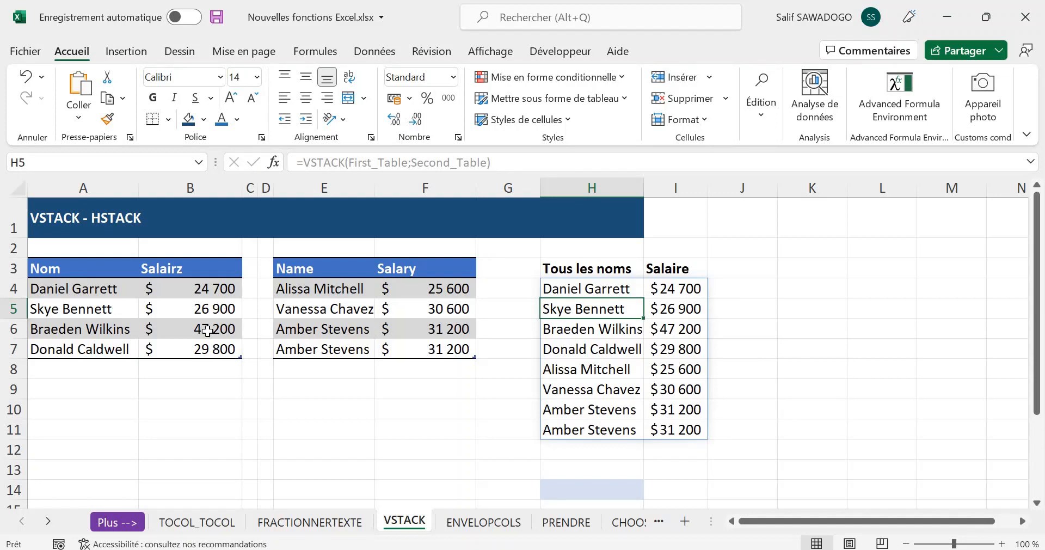
- Add a record in row 8 of the first table with an employee's first name and a salary of 30000
{"action": "left_click", "coordinate": [97, 365]}
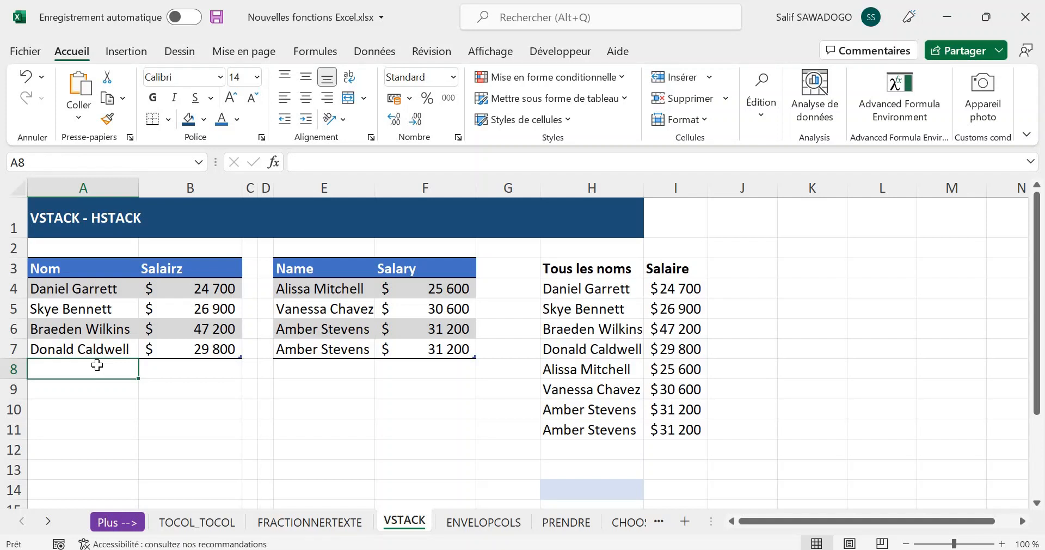
{"action": "left_click", "coordinate": [81, 347]}
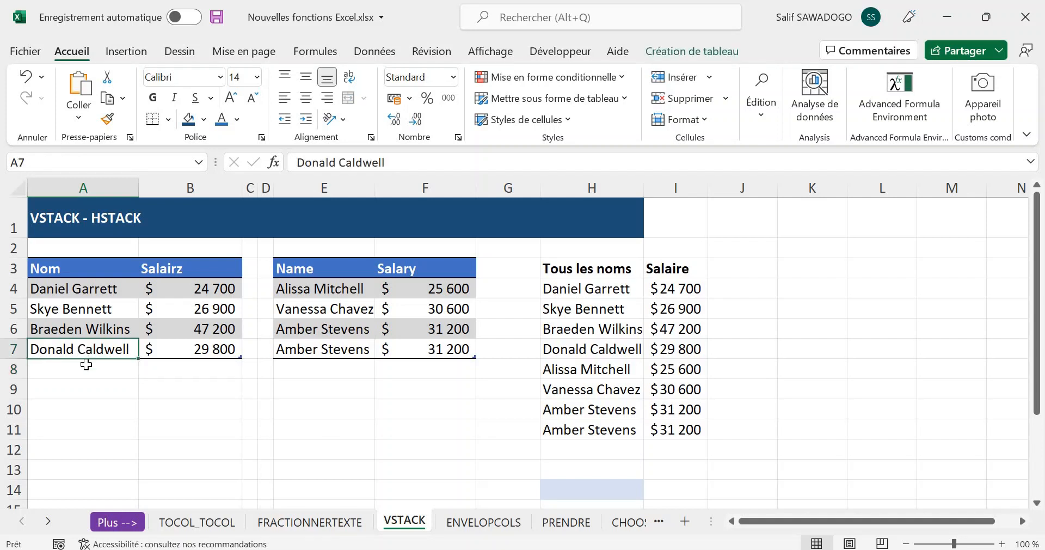
{"action": "left_click", "coordinate": [86, 364]}
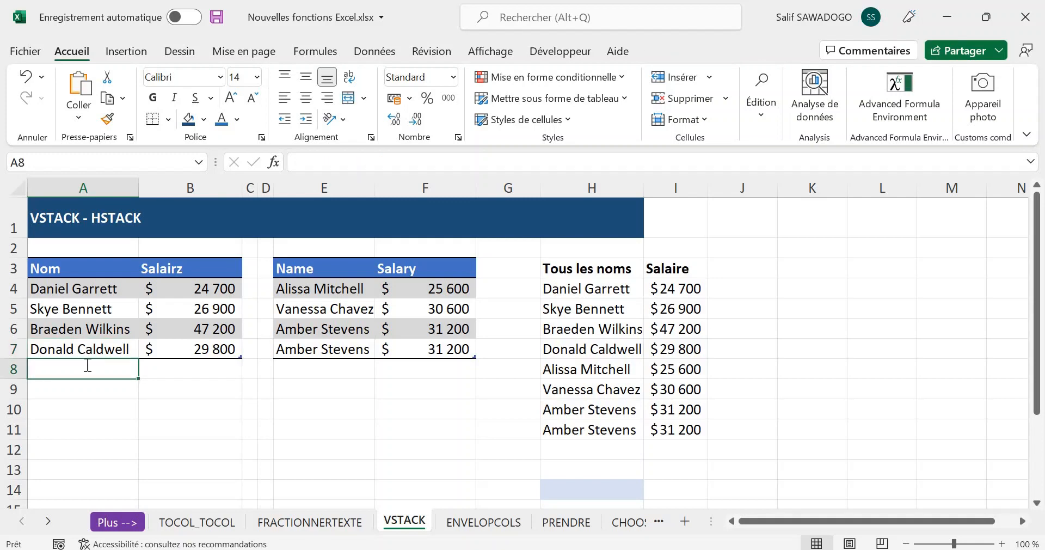
{"action": "type", "text": "Salif"}
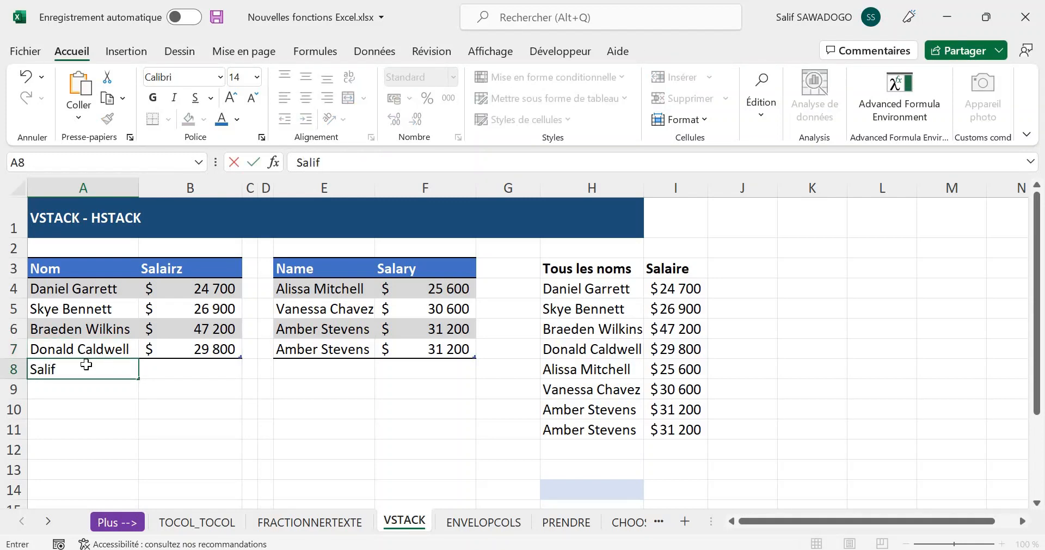
{"action": "key", "text": "Tab"}
{"action": "type", "text": "30000"}
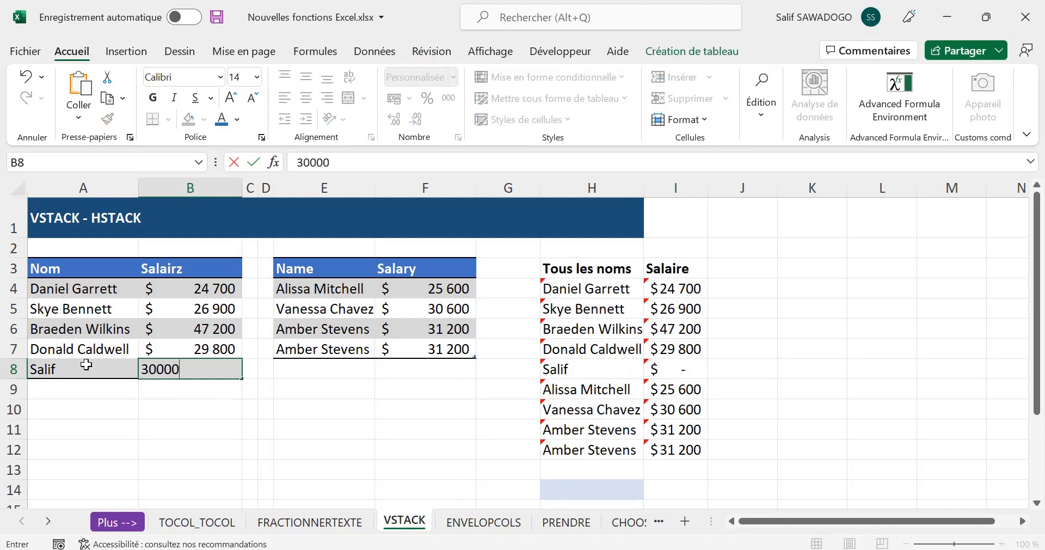
{"action": "key", "text": "Return"}
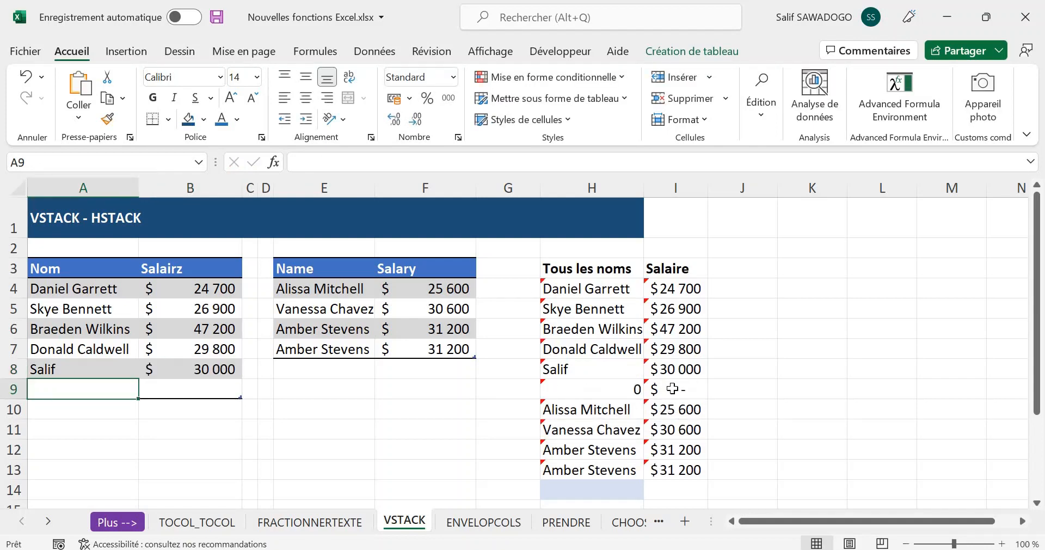
- Undo the addition of the empty row 9 at the end of the first table
{"action": "scroll", "coordinate": [626, 424], "scroll_direction": "down", "scroll_amount": 3}
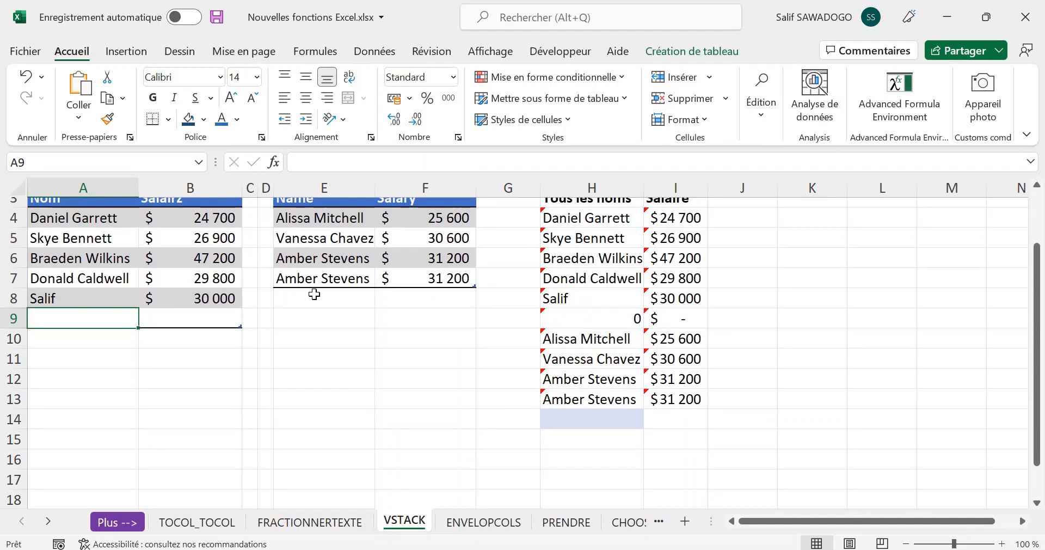
{"action": "key", "text": "BackSpace"}
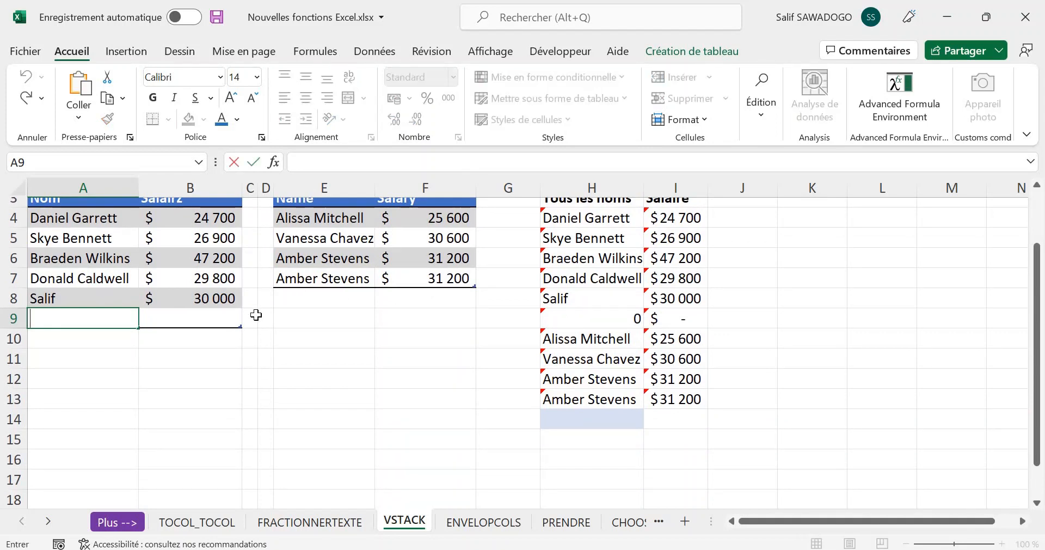
{"action": "left_click", "coordinate": [193, 375]}
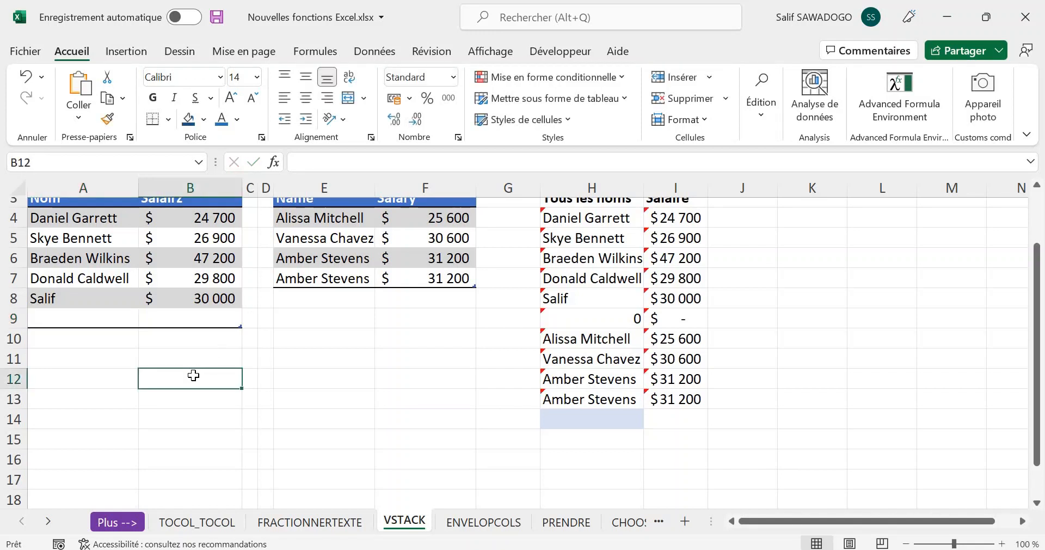
{"action": "key", "text": "ctrl+z"}
{"action": "key", "text": "ctrl+z"}
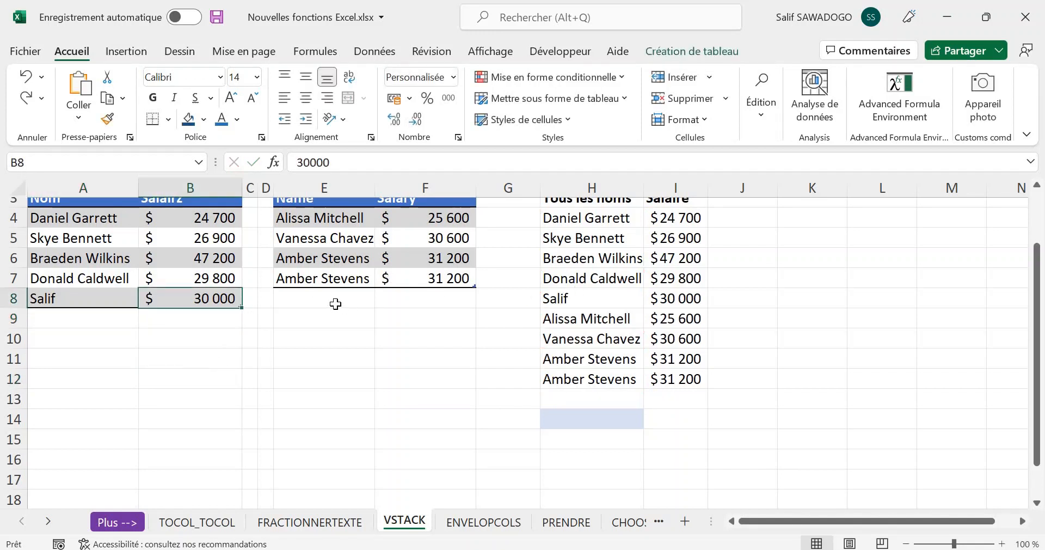
- Add a record in row 8 of the second table with an employee's first name and a salary of 4000
{"action": "left_click", "coordinate": [318, 295]}
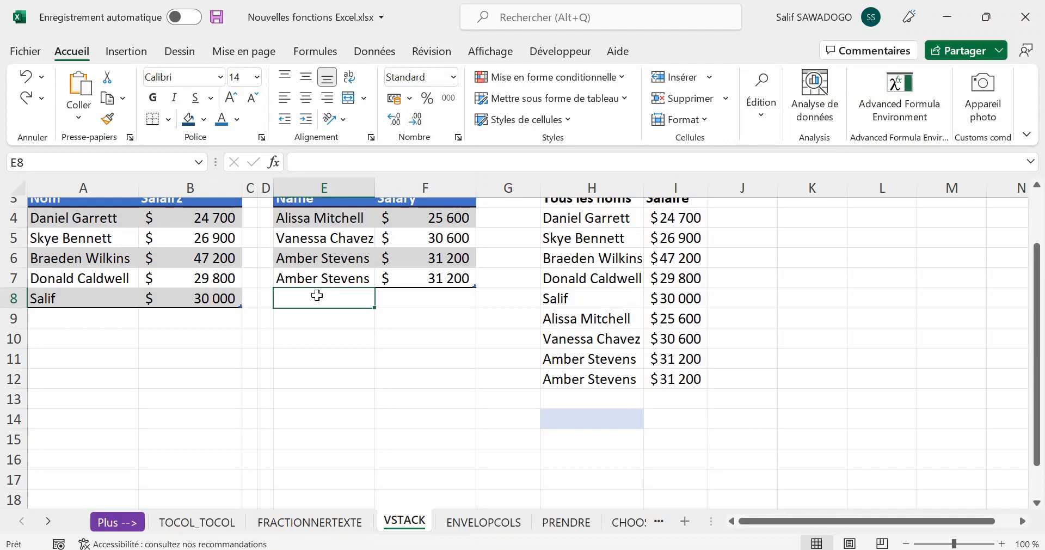
{"action": "type", "text": "Am"}
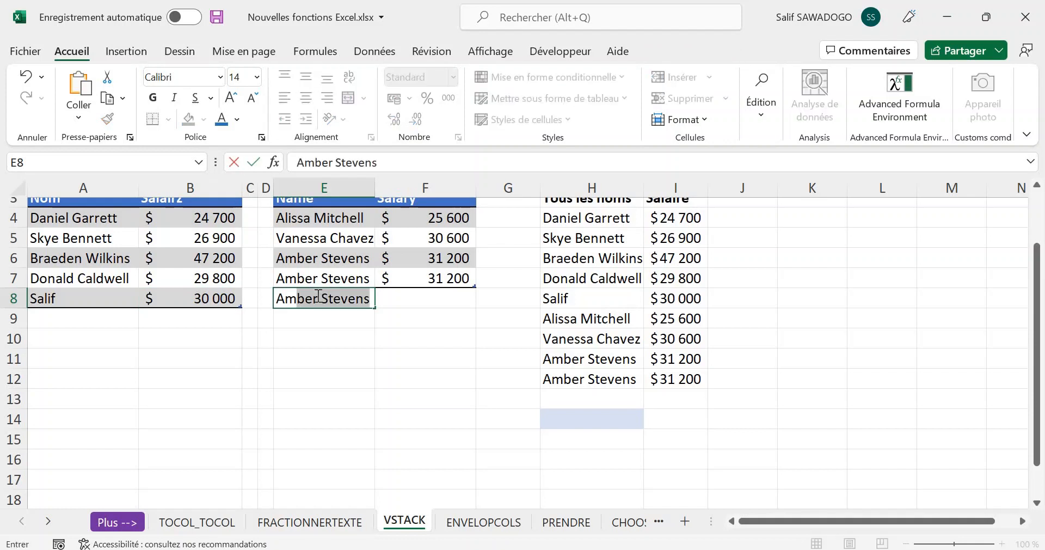
{"action": "type", "text": "adou"}
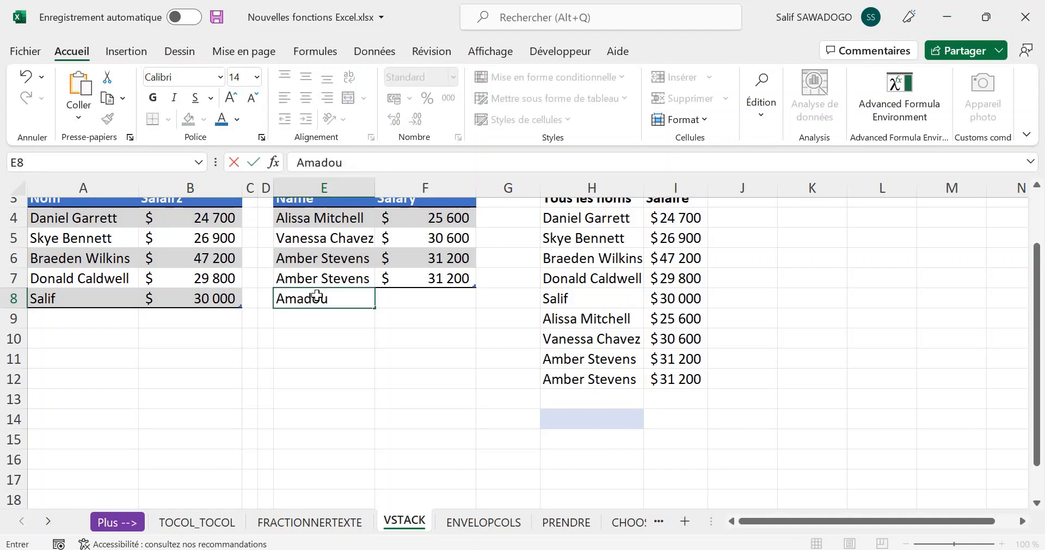
{"action": "key", "text": "Tab"}
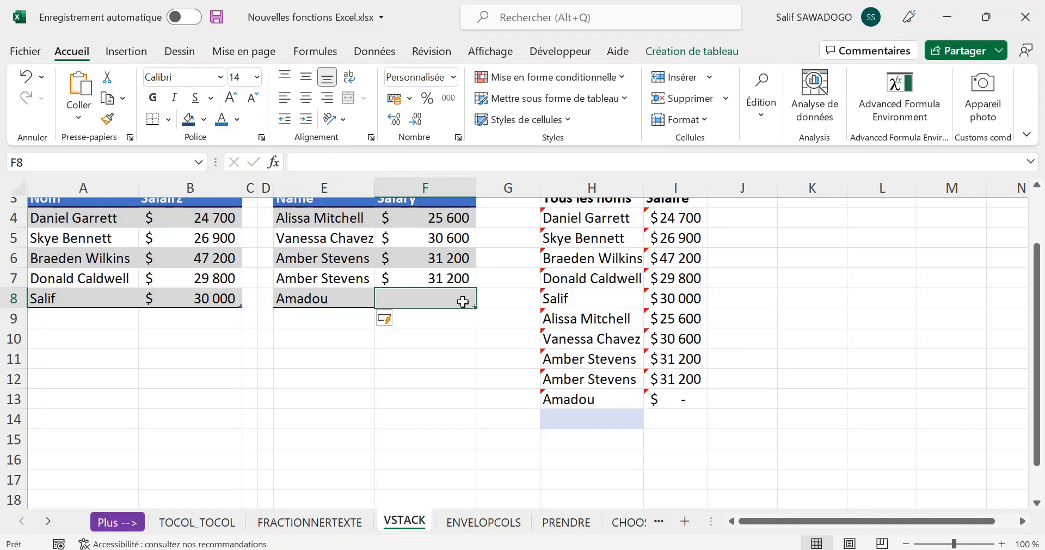
{"action": "type", "text": "4000"}
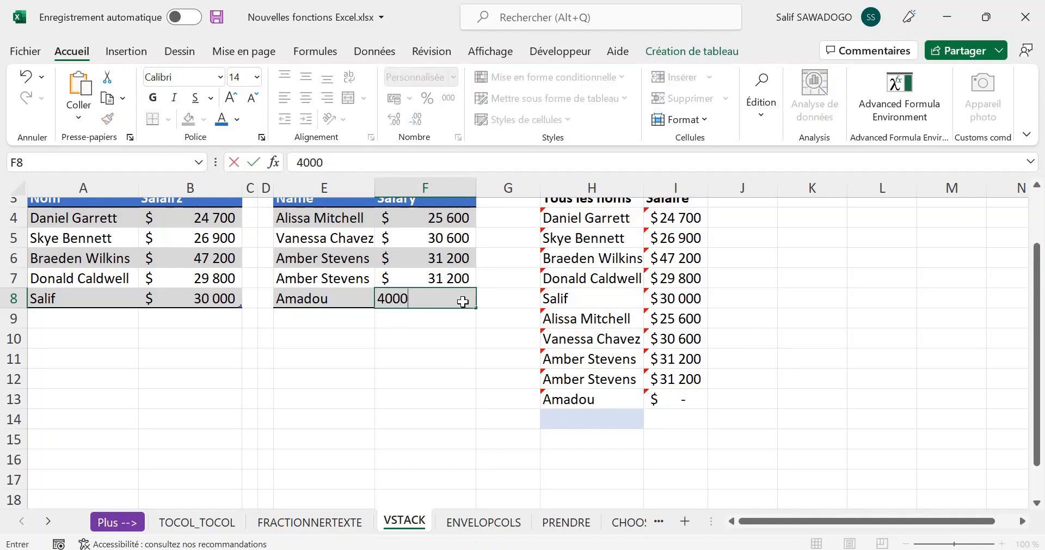
{"action": "key", "text": "Return"}
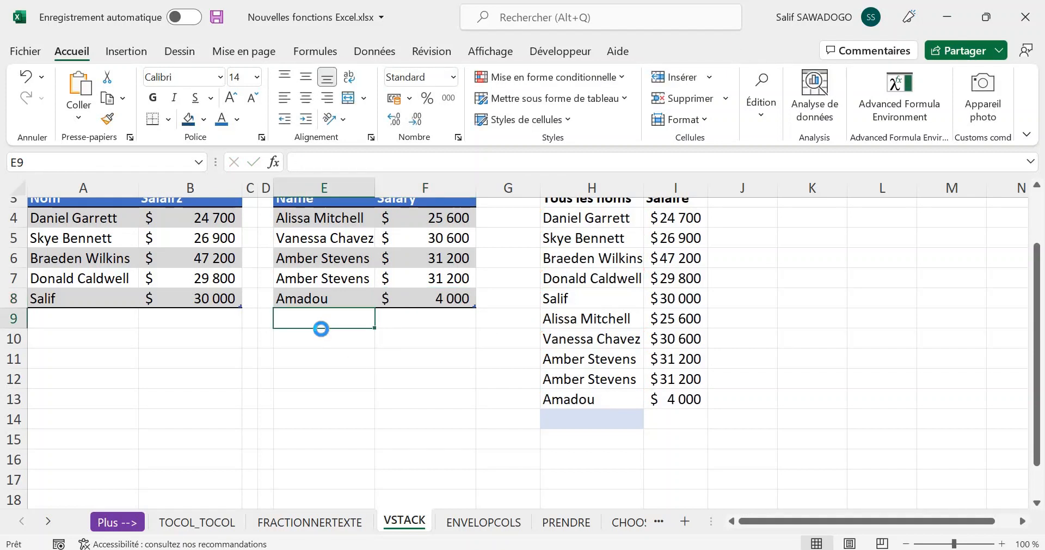
- Undo the row 8 records added to the first and second salary tables
{"action": "key", "text": "ctrl+z"}
{"action": "key", "text": "ctrl+z"}
{"action": "key", "text": "ctrl+z"}
{"action": "key", "text": "ctrl+z"}
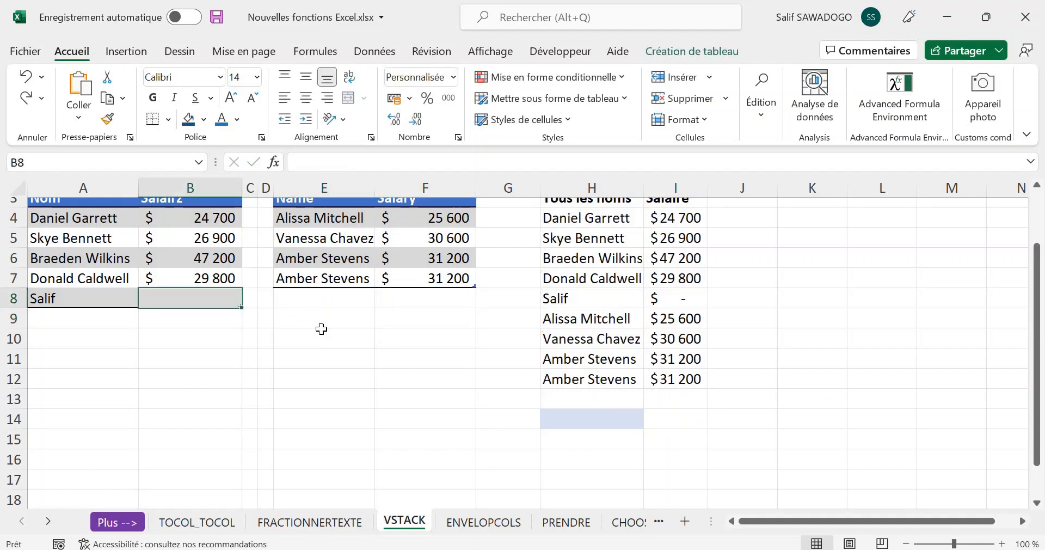
{"action": "key", "text": "ctrl+z"}
{"action": "key", "text": "ctrl+z"}
{"action": "left_click", "coordinate": [395, 324]}
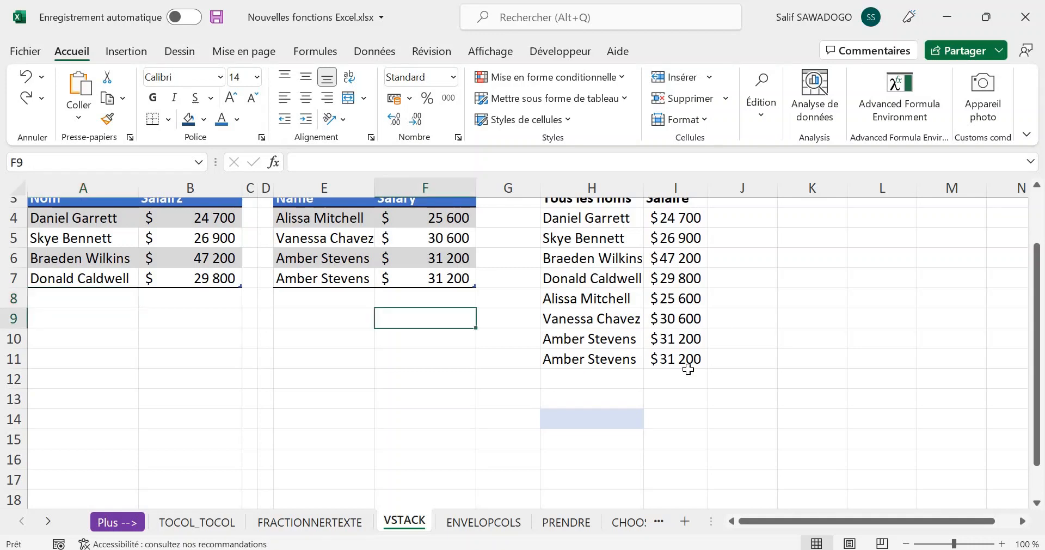
- Enter =HSTACK(First_Table;Second_Table) in H14 to place both salary tables side by side
{"action": "scroll", "coordinate": [547, 427], "scroll_direction": "up", "scroll_amount": 2}
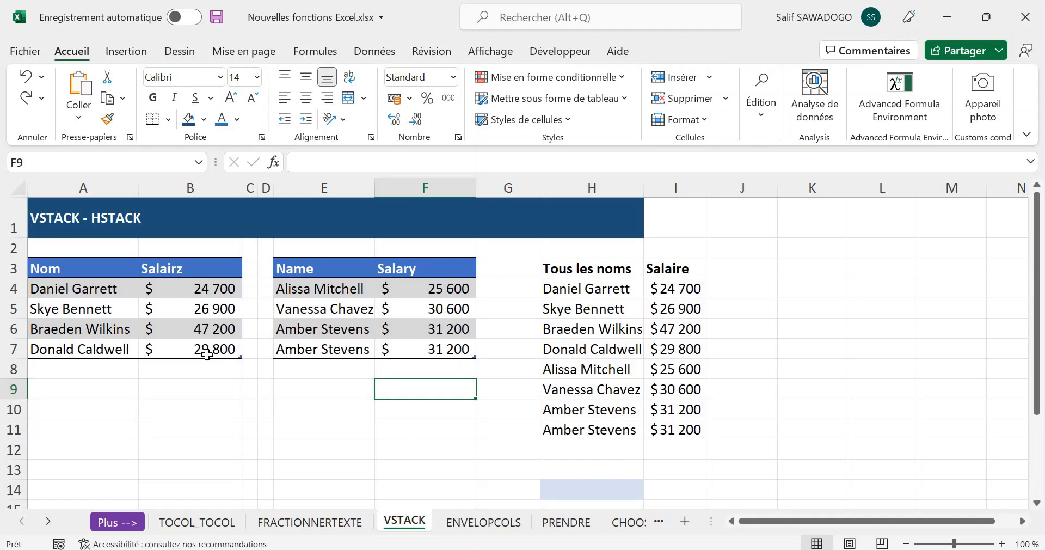
{"action": "scroll", "coordinate": [599, 385], "scroll_direction": "down", "scroll_amount": 2}
{"action": "left_click", "coordinate": [600, 385]}
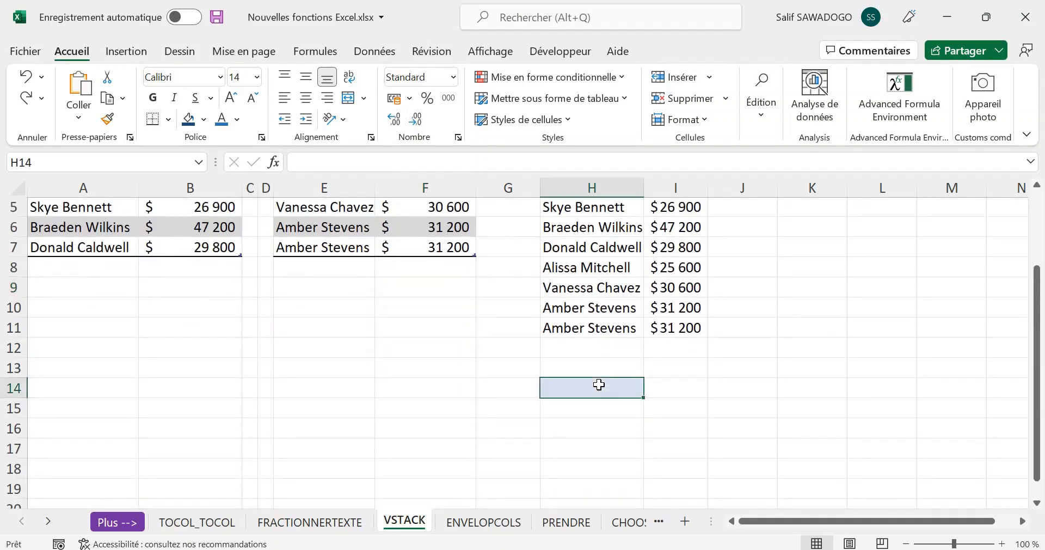
{"action": "type", "text": "="}
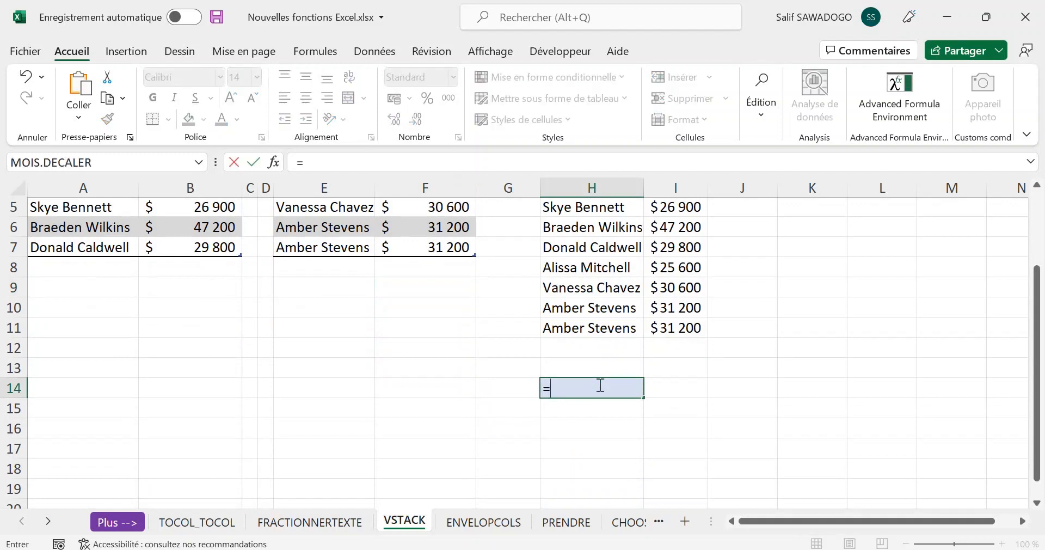
{"action": "type", "text": "hs"}
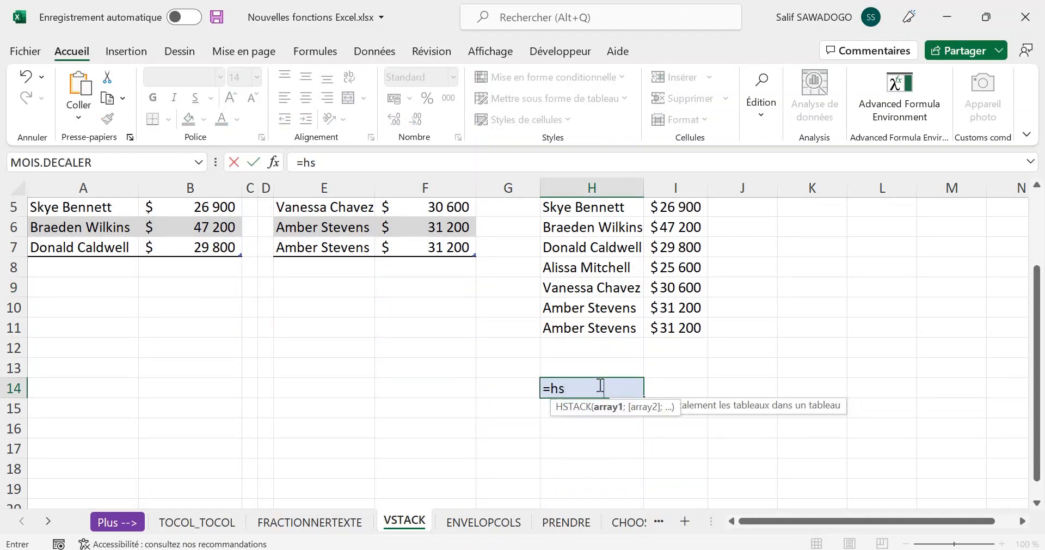
{"action": "key", "text": "Tab"}
{"action": "scroll", "coordinate": [456, 360], "scroll_direction": "up", "scroll_amount": 2}
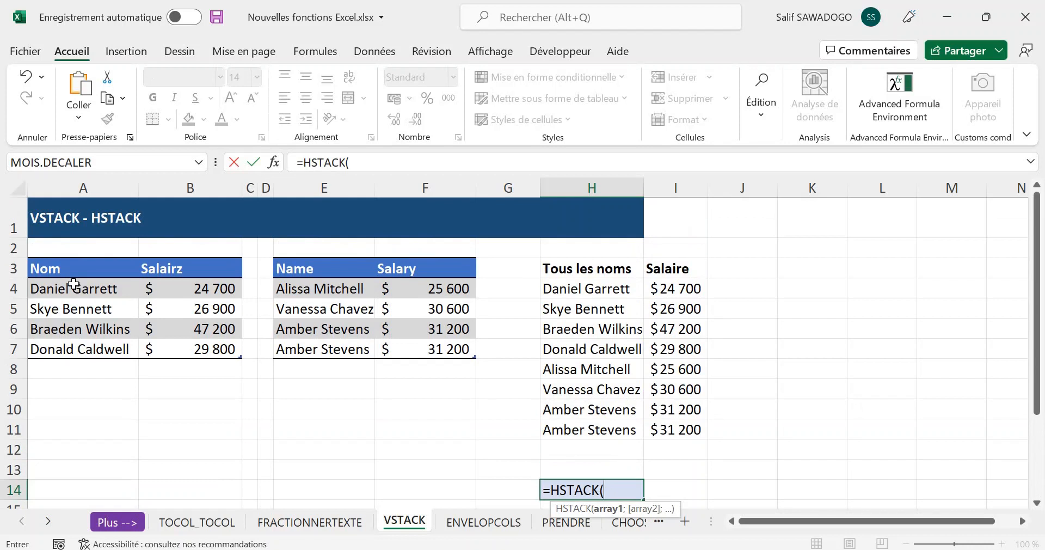
{"action": "left_click_drag", "start_coordinate": [81, 288], "coordinate": [226, 349]}
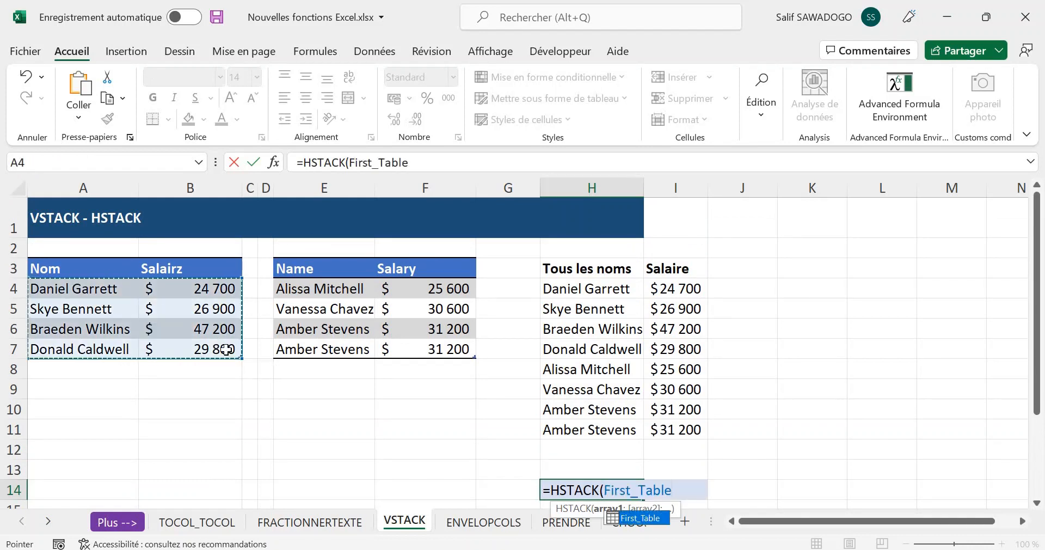
{"action": "type", "text": ";"}
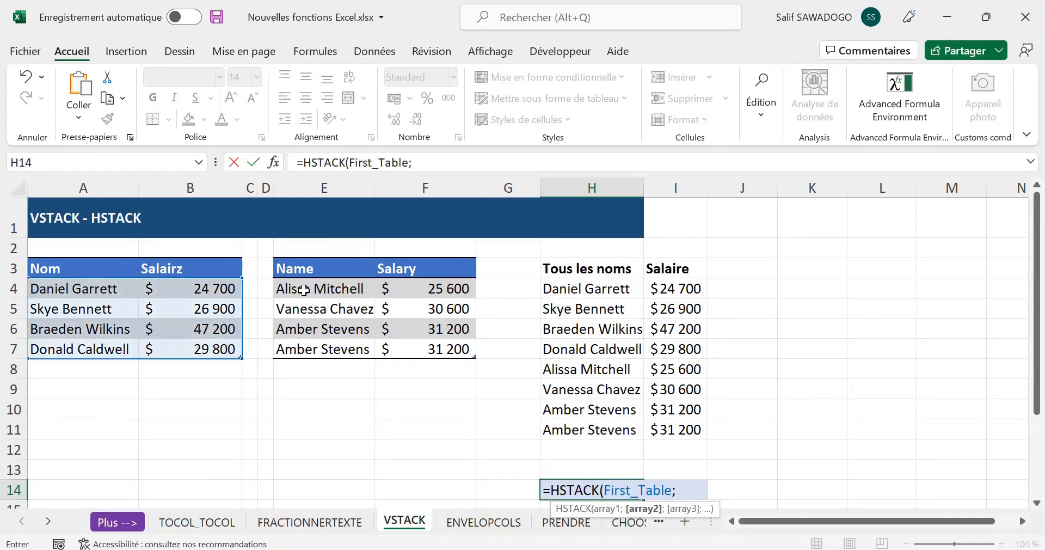
{"action": "left_click_drag", "start_coordinate": [305, 289], "coordinate": [429, 342]}
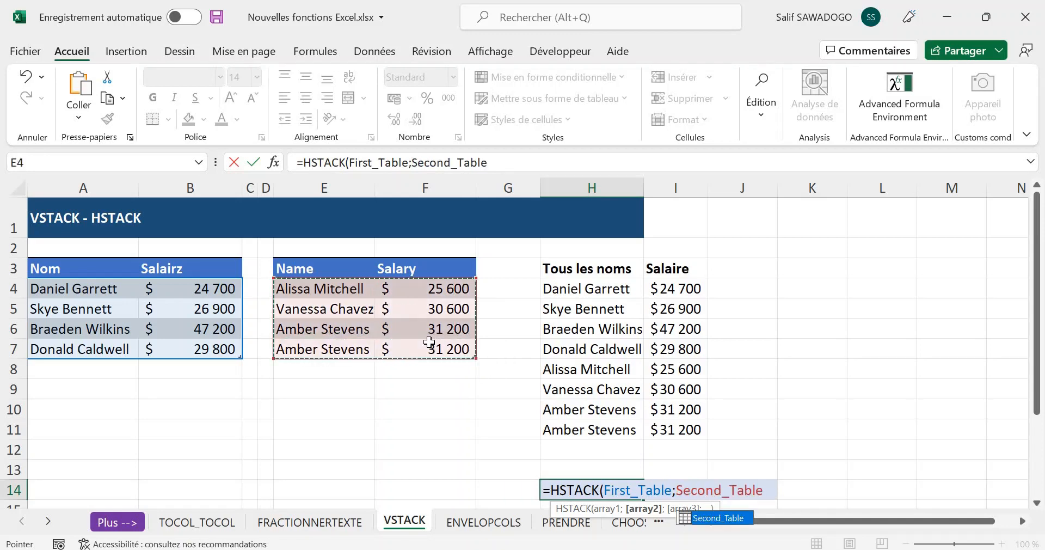
{"action": "key", "text": "Return"}
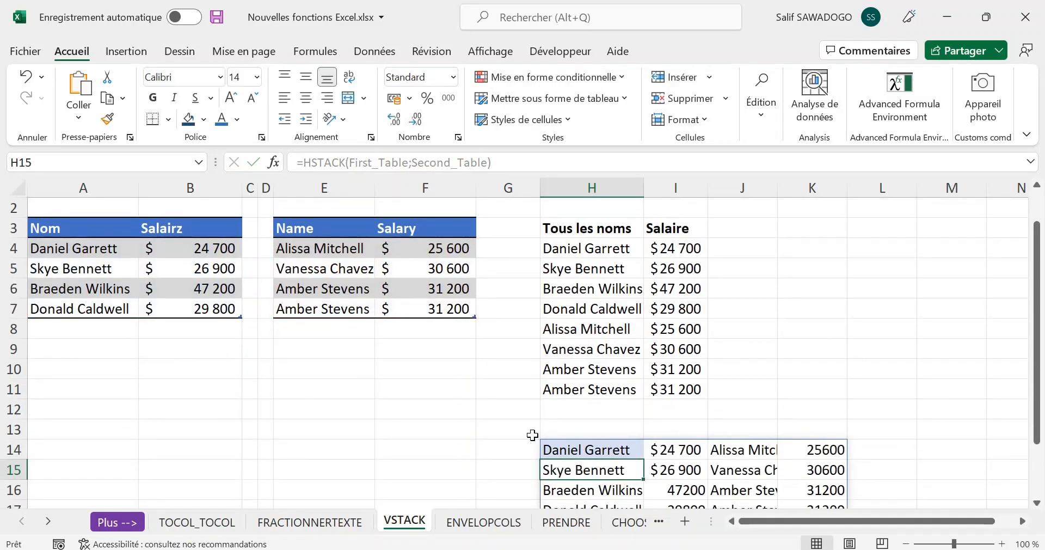
- Examine the HSTACK output in H14:K17, checking the columns that come from each table
{"action": "scroll", "coordinate": [533, 435], "scroll_direction": "down", "scroll_amount": 1}
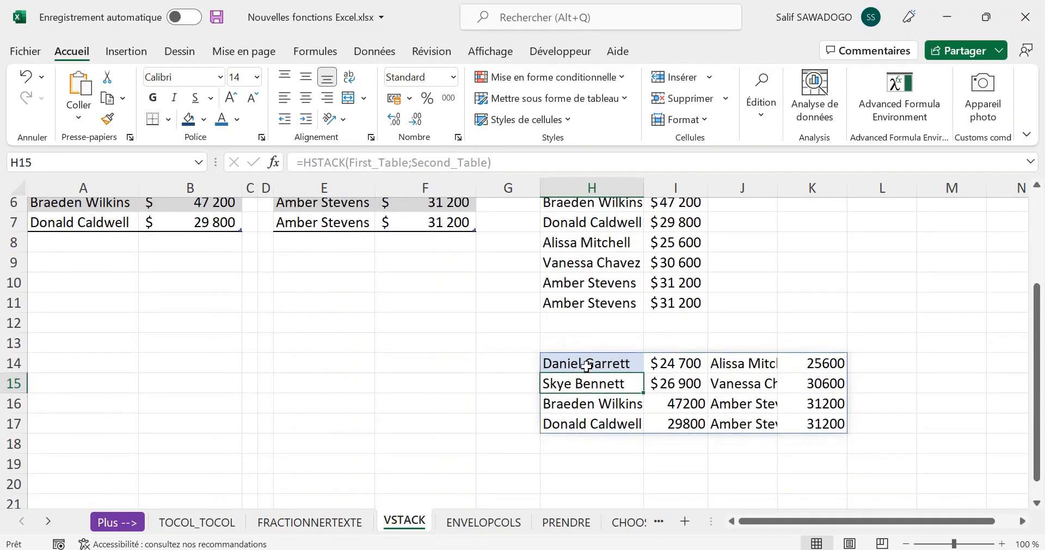
{"action": "left_click", "coordinate": [587, 364]}
{"action": "left_click_drag", "start_coordinate": [586, 364], "coordinate": [597, 422]}
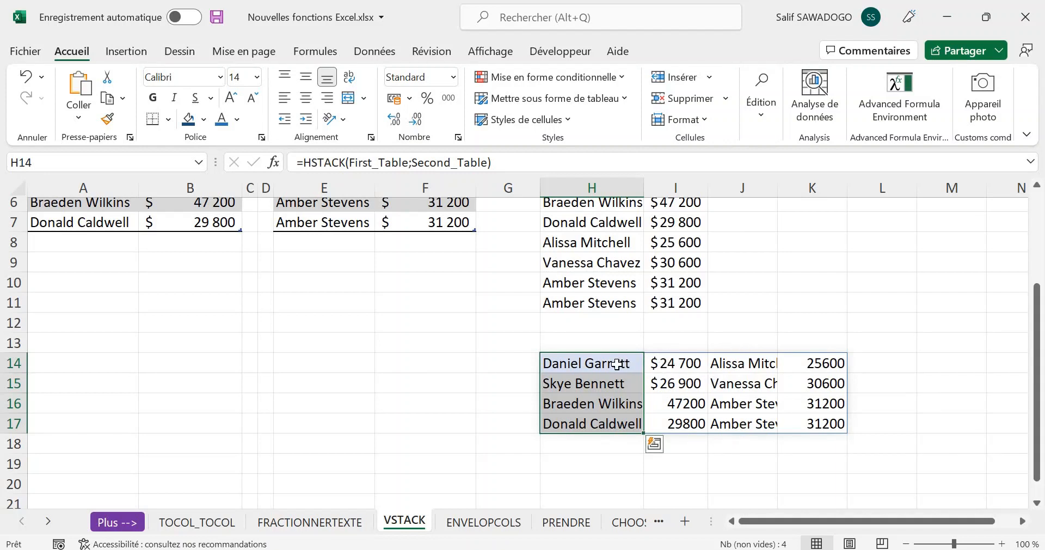
{"action": "left_click_drag", "start_coordinate": [611, 364], "coordinate": [687, 425]}
{"action": "left_click_drag", "start_coordinate": [743, 363], "coordinate": [803, 428]}
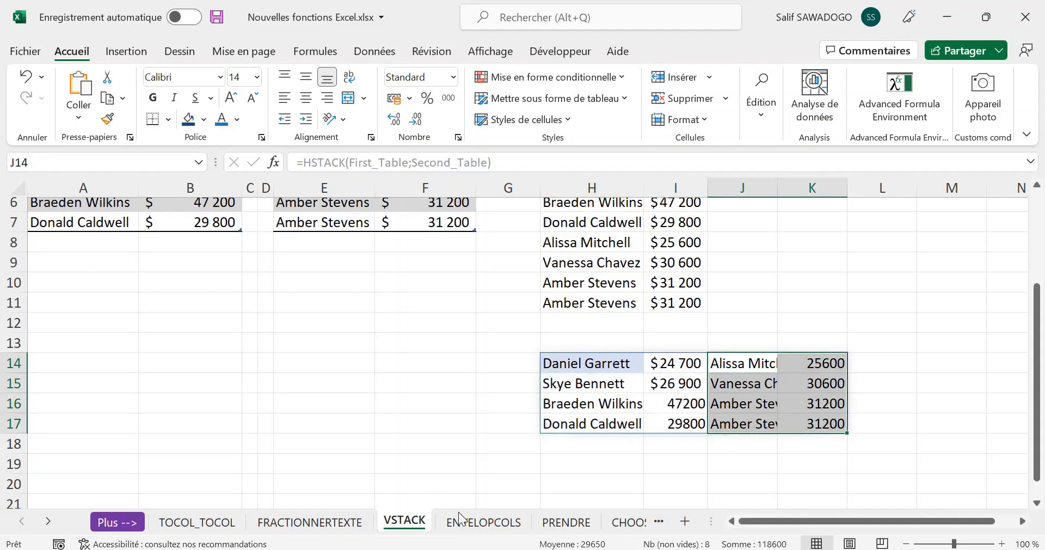
- Open the ENVELOPCOLS sheet and examine the names and amounts laid out in row 3
{"action": "left_click", "coordinate": [483, 523]}
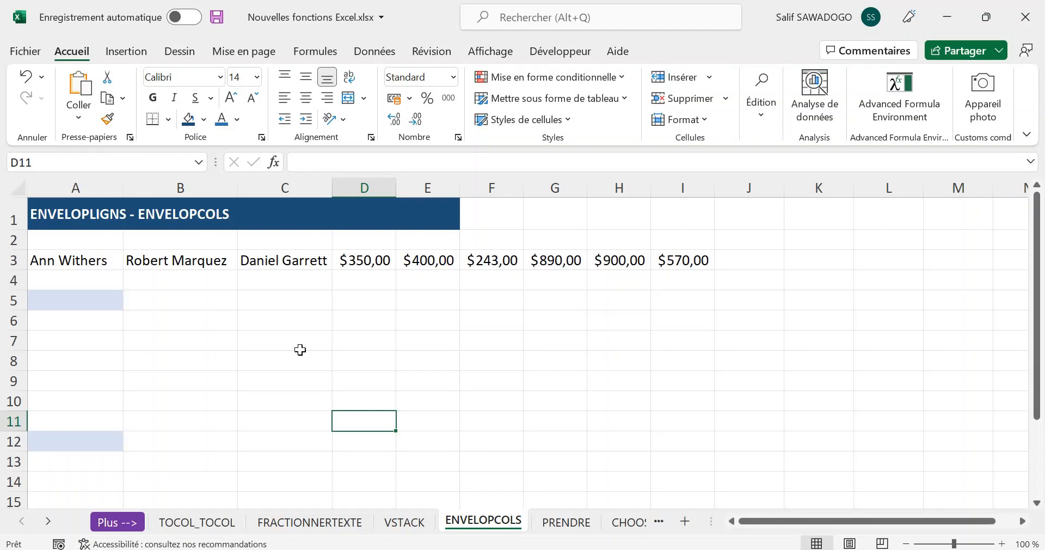
{"action": "scroll", "coordinate": [259, 359], "scroll_direction": "left", "scroll_amount": 2}
{"action": "left_click", "coordinate": [76, 302]}
{"action": "left_click", "coordinate": [64, 256]}
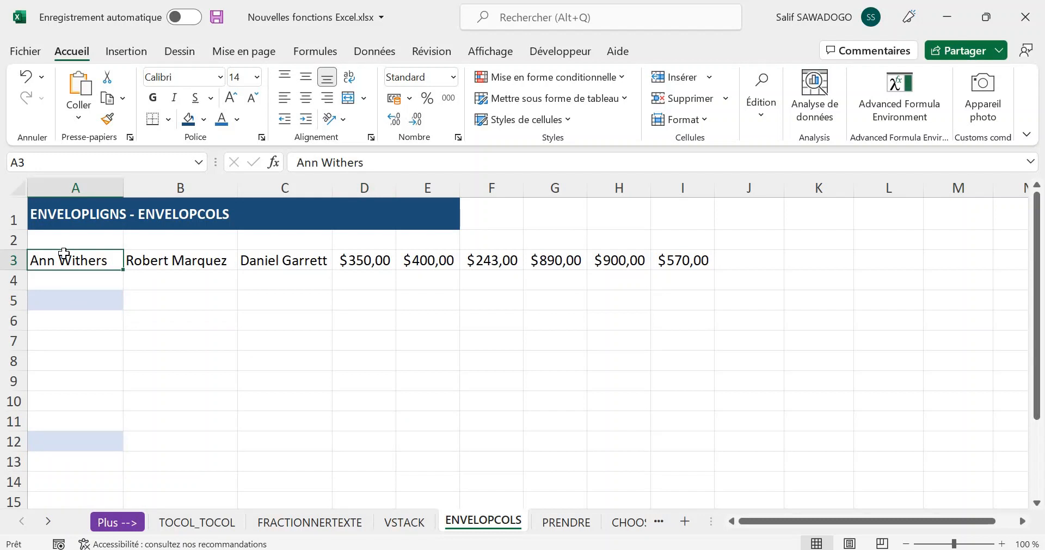
{"action": "left_click", "coordinate": [163, 265]}
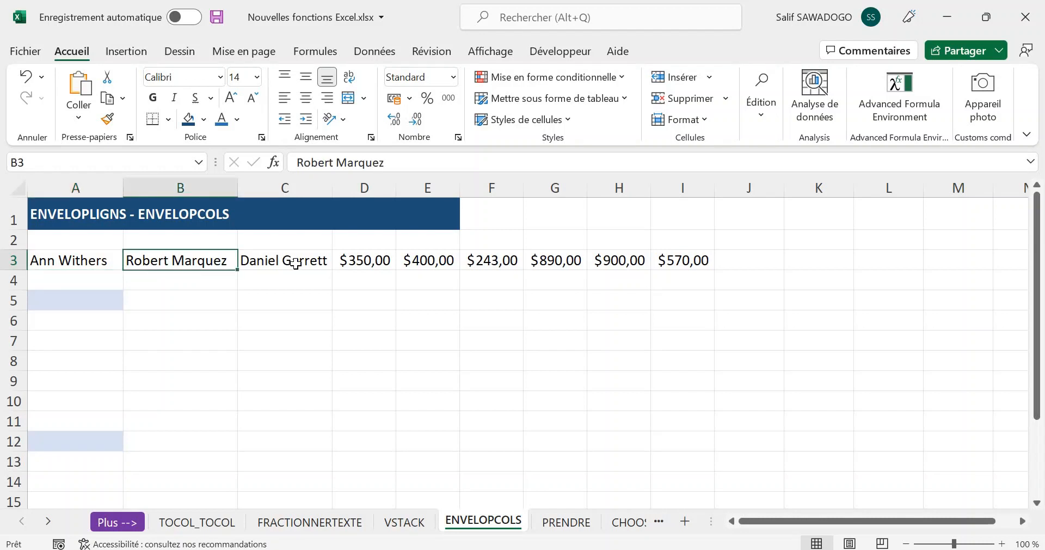
{"action": "left_click", "coordinate": [305, 262]}
{"action": "left_click", "coordinate": [376, 262]}
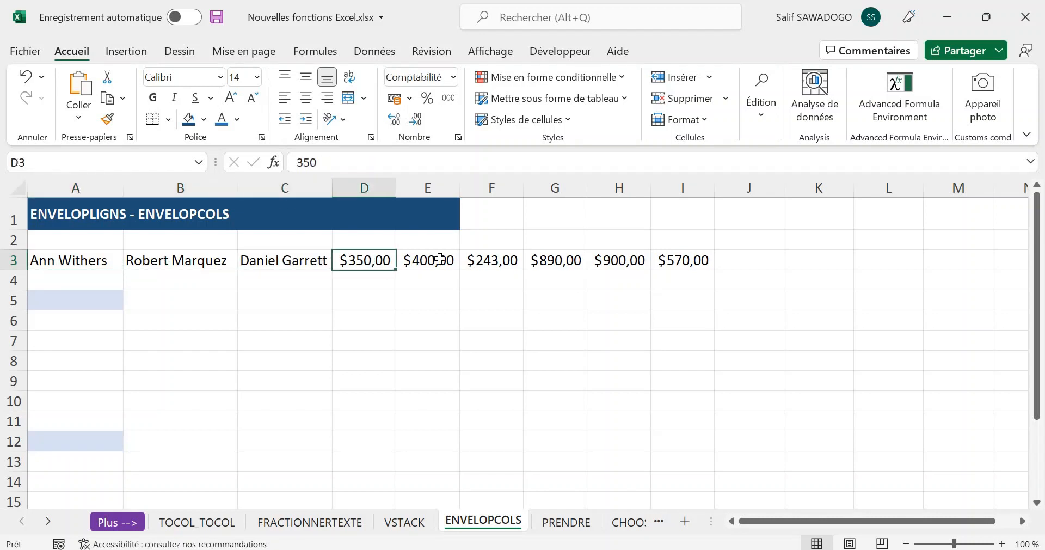
{"action": "left_click", "coordinate": [446, 260]}
{"action": "left_click", "coordinate": [479, 260]}
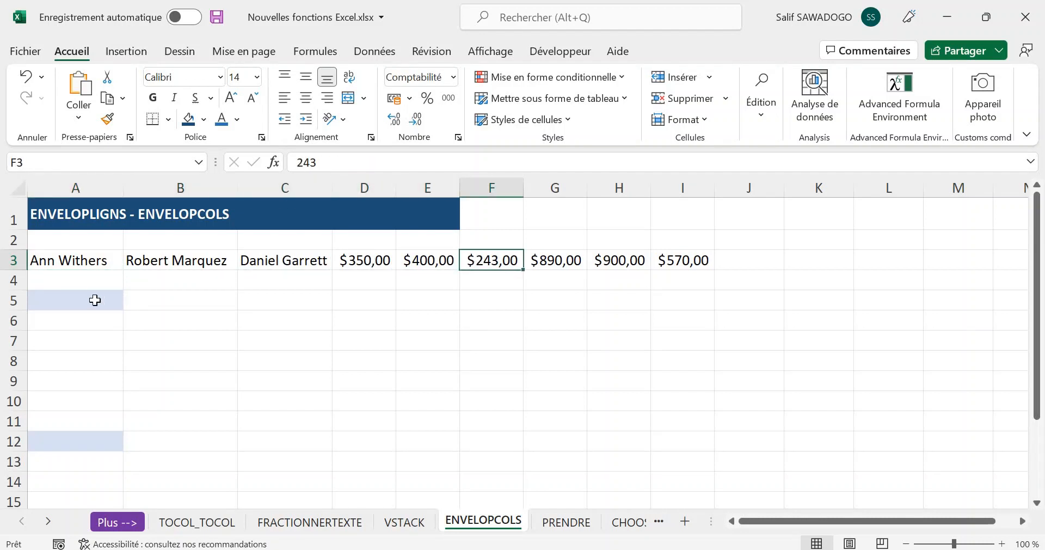
- Enter =ENVELOPLIGNS(A3:I3;3) in A5 to wrap the row 3 values into rows of three
{"action": "left_click", "coordinate": [95, 300]}
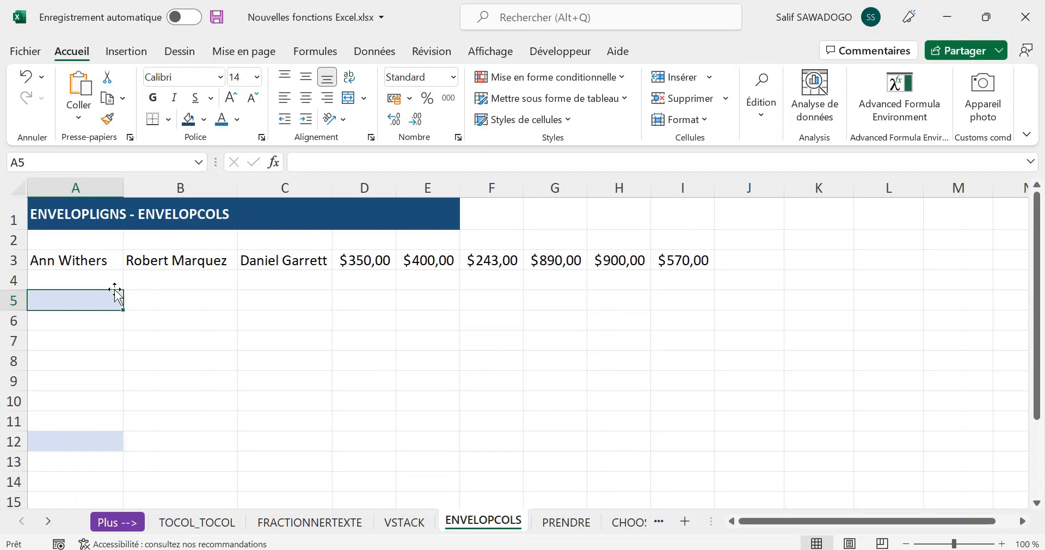
{"action": "type", "text": "=en"}
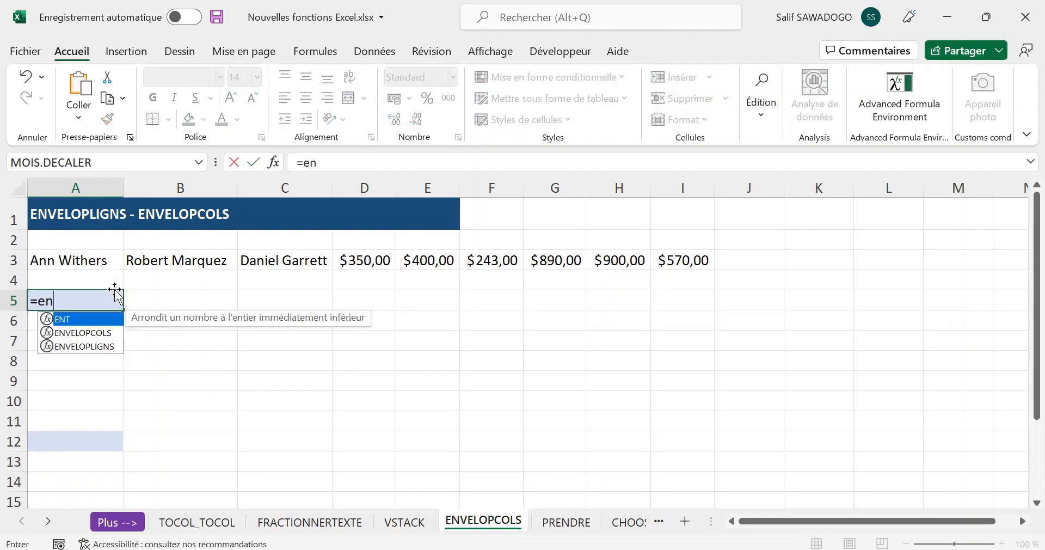
{"action": "type", "text": "ve"}
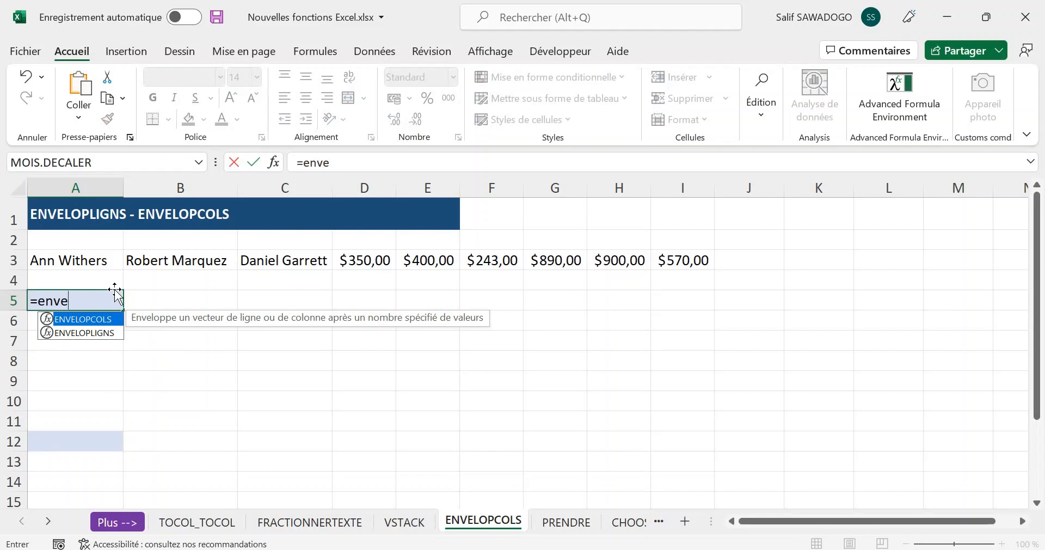
{"action": "key", "text": "Down"}
{"action": "key", "text": "Tab"}
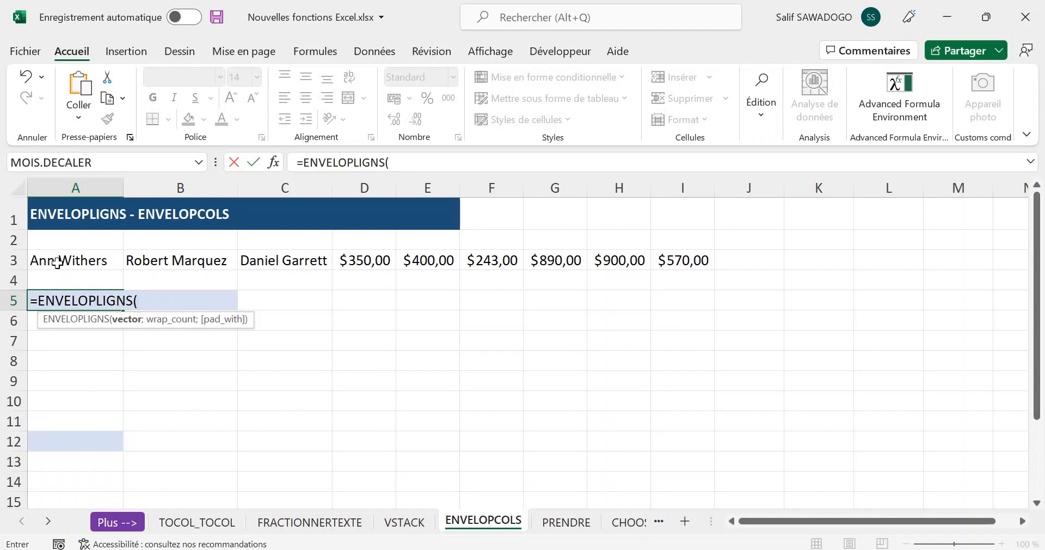
{"action": "left_click_drag", "start_coordinate": [68, 260], "coordinate": [669, 260]}
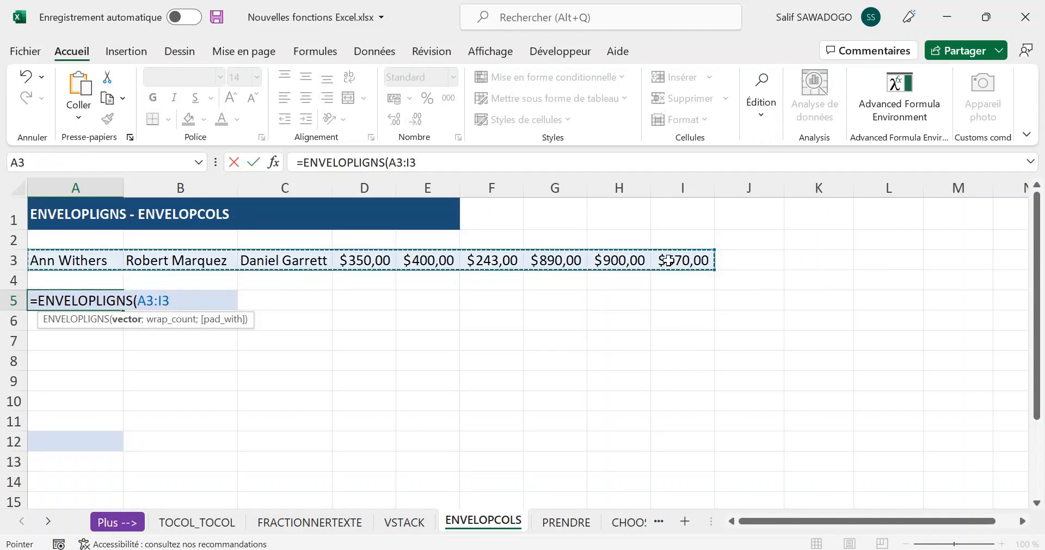
{"action": "type", "text": ";"}
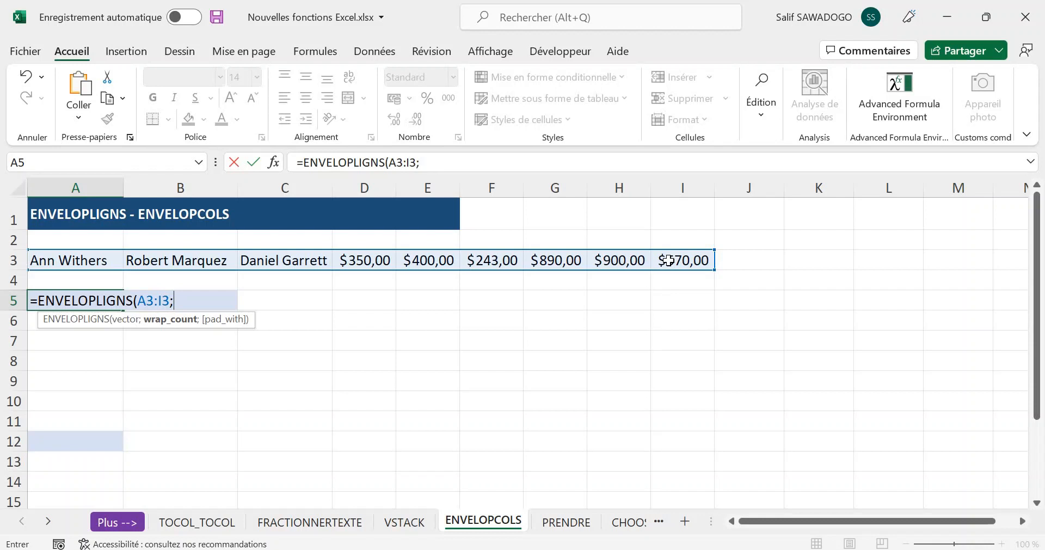
{"action": "type", "text": "3)"}
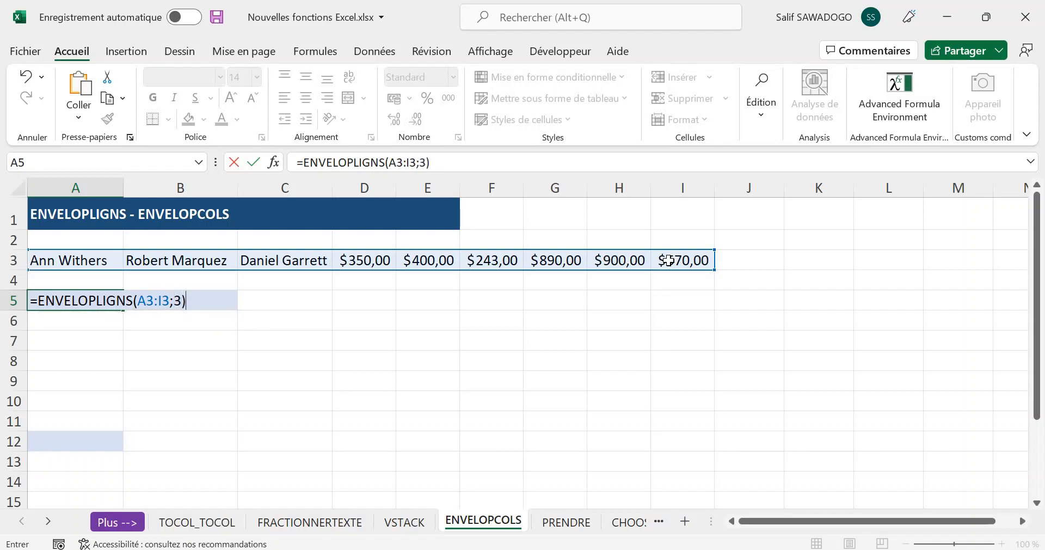
{"action": "key", "text": "Return"}
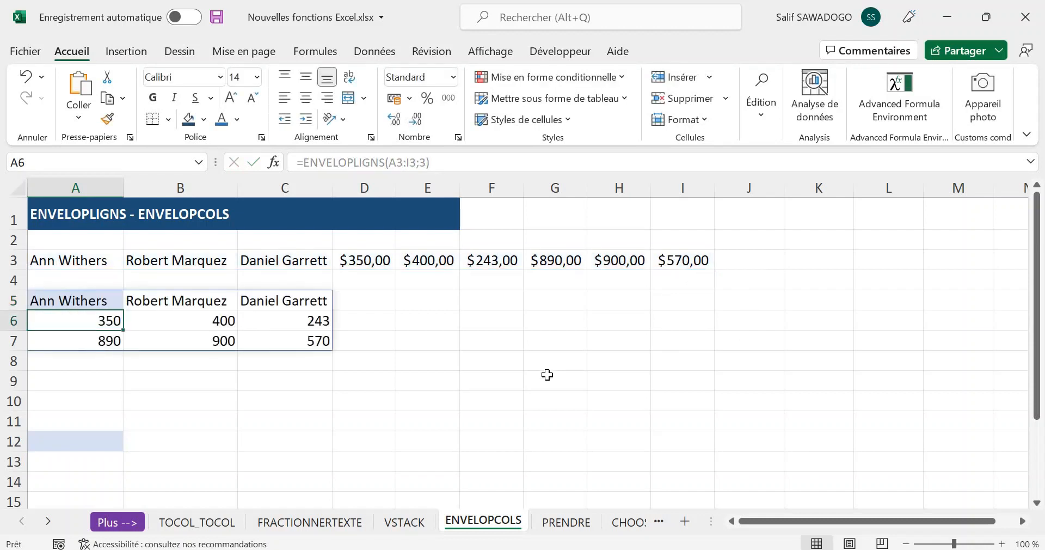
- Compare the source names in A3:C3 with the first row of the wrapped result
{"action": "left_click", "coordinate": [88, 262]}
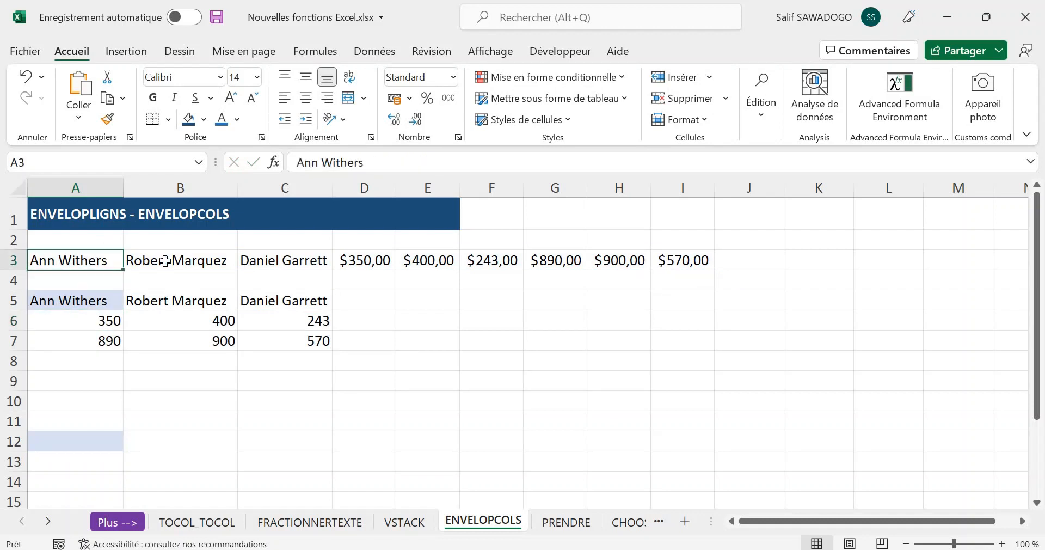
{"action": "left_click", "coordinate": [166, 261]}
{"action": "left_click", "coordinate": [244, 259]}
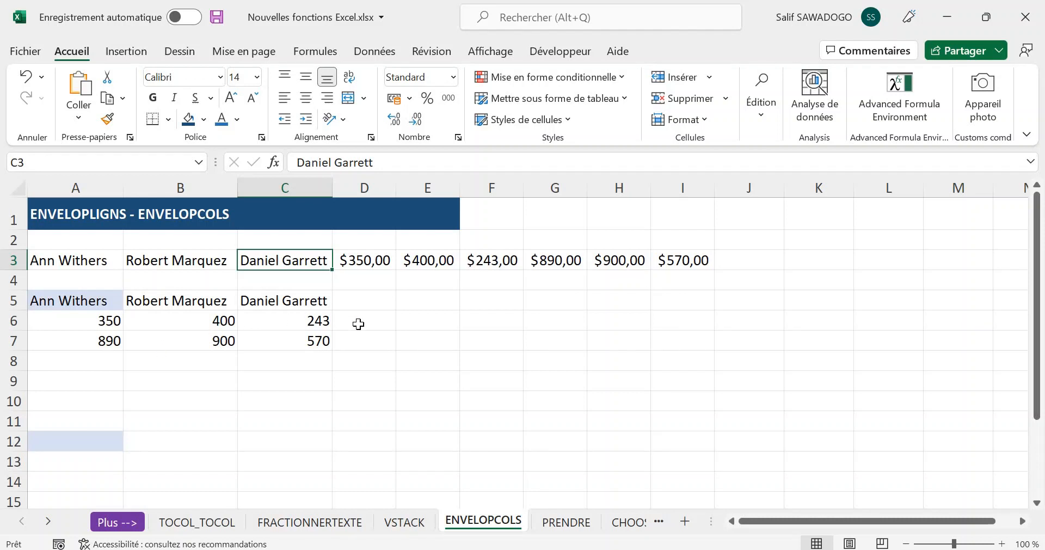
- Enter =ENVELOPCOLS(A3:I3;3) in A12 to wrap the row 3 values into columns of three
{"action": "left_click", "coordinate": [79, 442]}
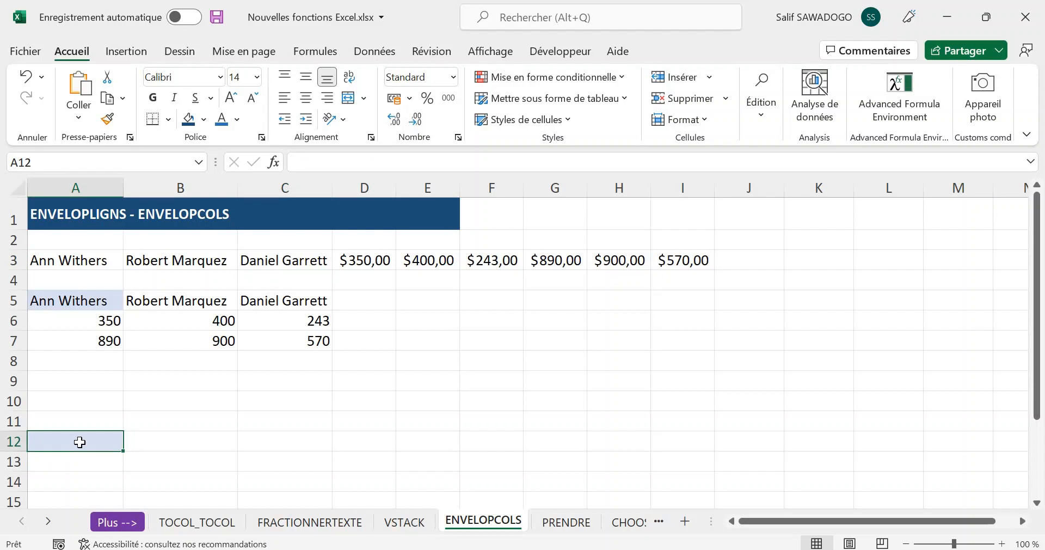
{"action": "type", "text": "="}
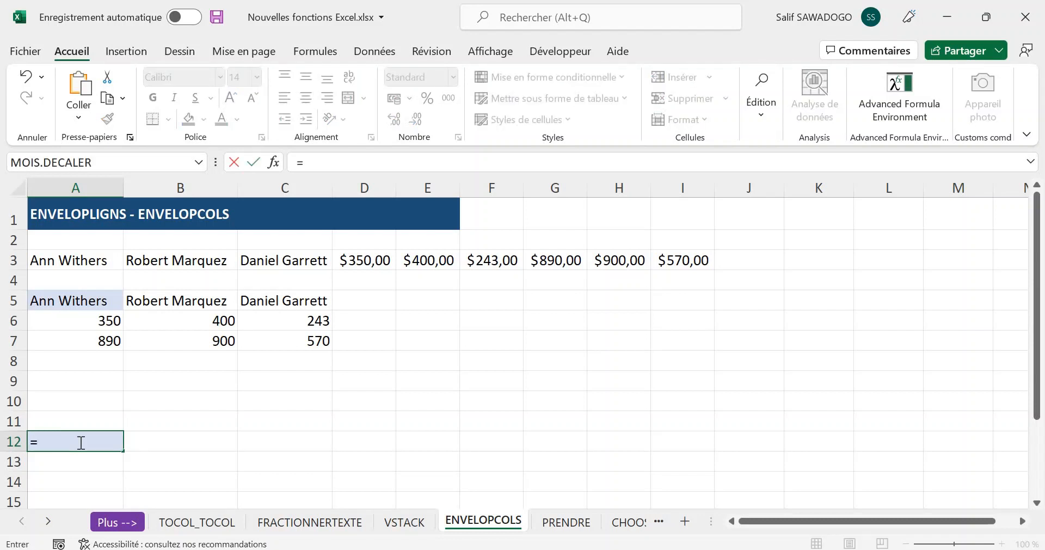
{"action": "type", "text": "enve"}
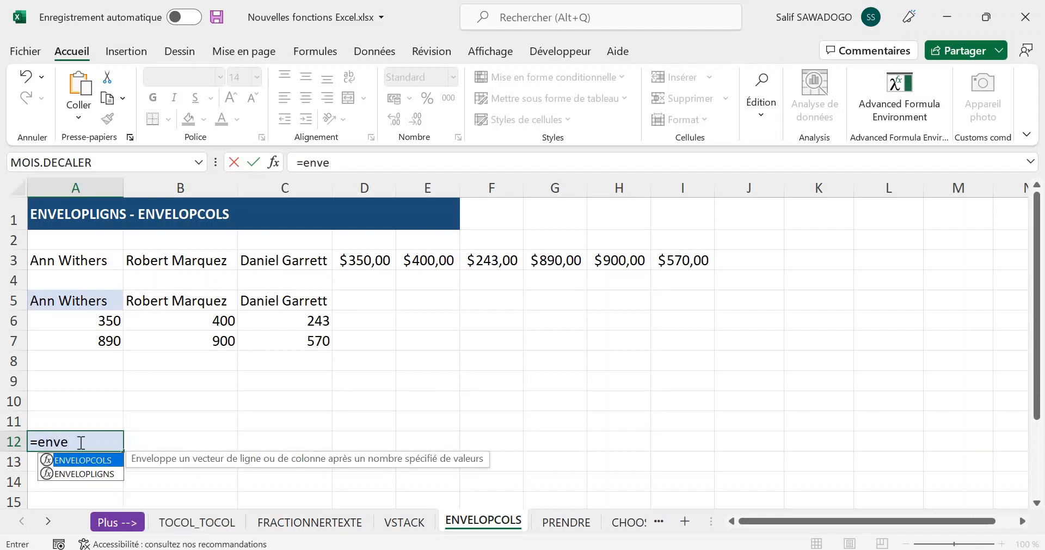
{"action": "key", "text": "Tab"}
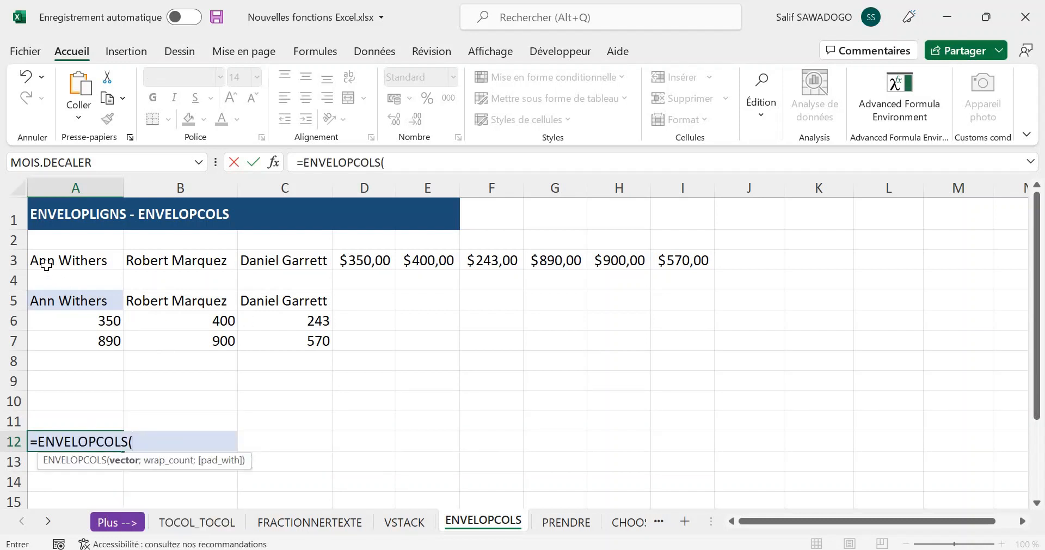
{"action": "left_click_drag", "start_coordinate": [65, 261], "coordinate": [665, 263]}
{"action": "type", "text": ";"}
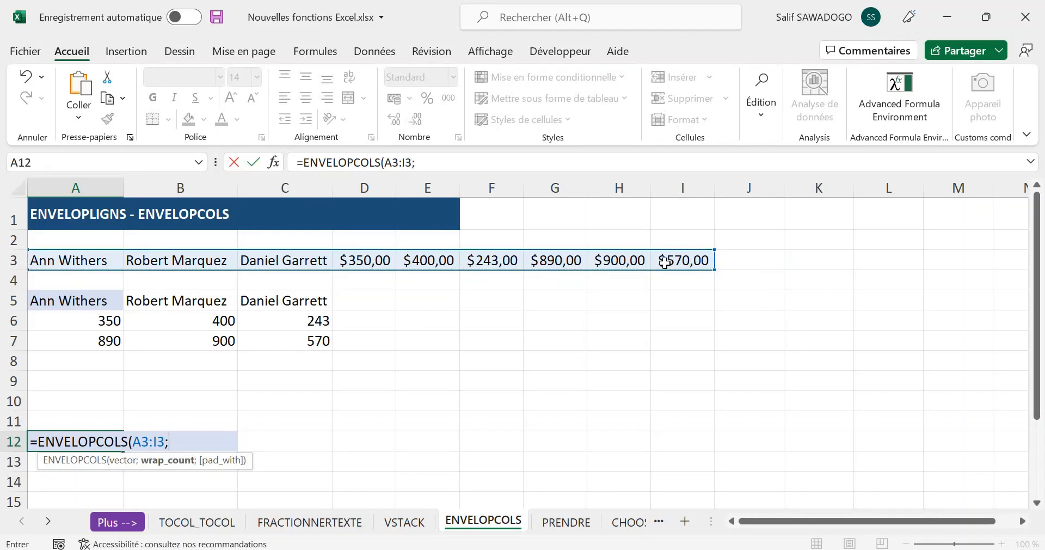
{"action": "type", "text": "3)"}
{"action": "key", "text": "Return"}
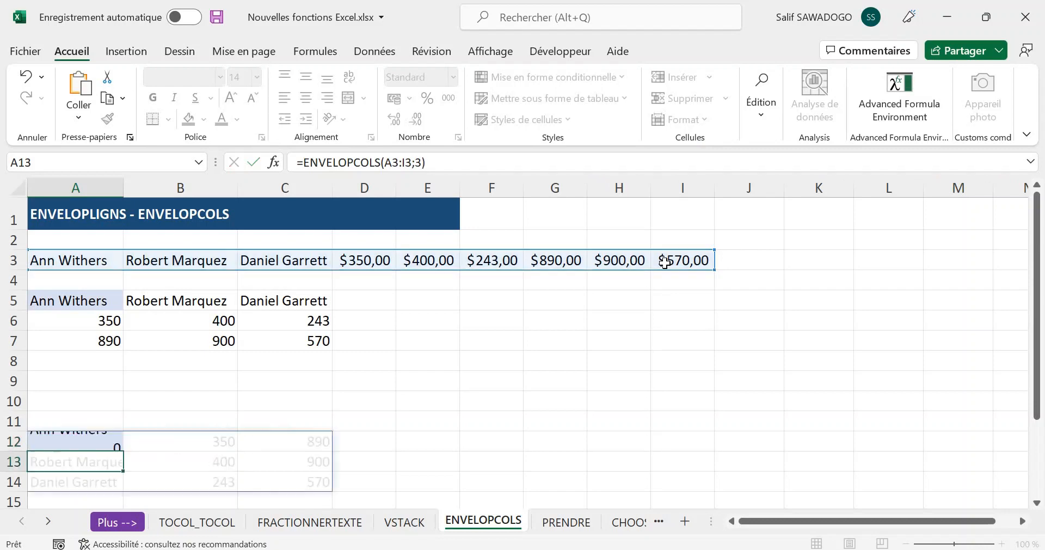
- Examine each column of the wrapped result in A12:C14 and compare it with the source values in row 3
{"action": "scroll", "coordinate": [136, 451], "scroll_direction": "down", "scroll_amount": 1}
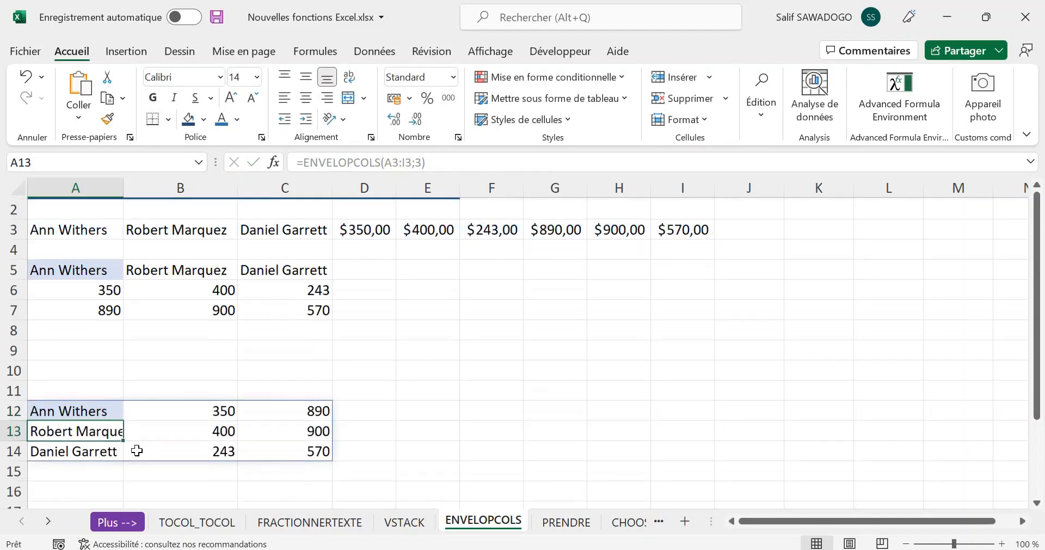
{"action": "scroll", "coordinate": [137, 451], "scroll_direction": "up", "scroll_amount": 1}
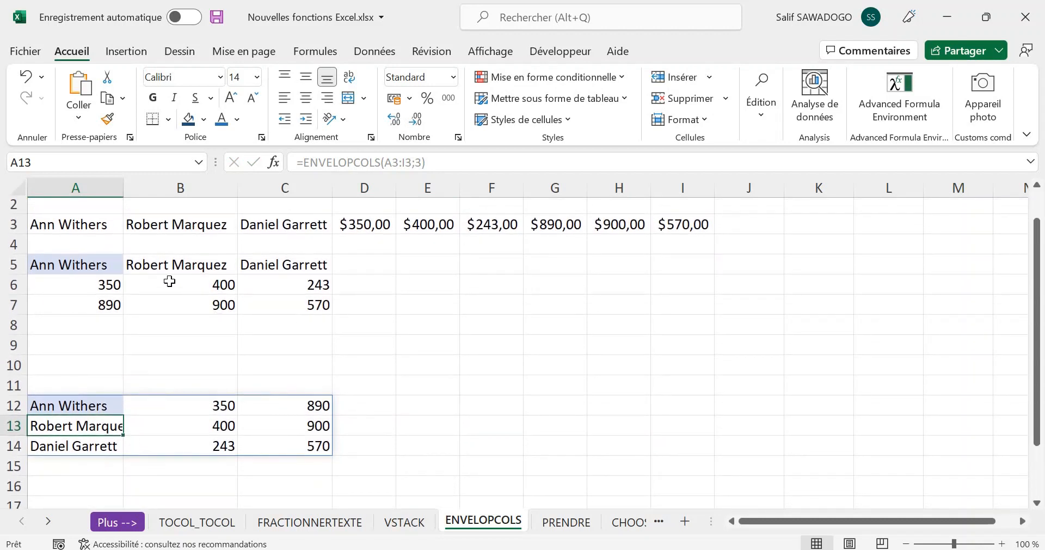
{"action": "left_click_drag", "start_coordinate": [75, 400], "coordinate": [80, 444]}
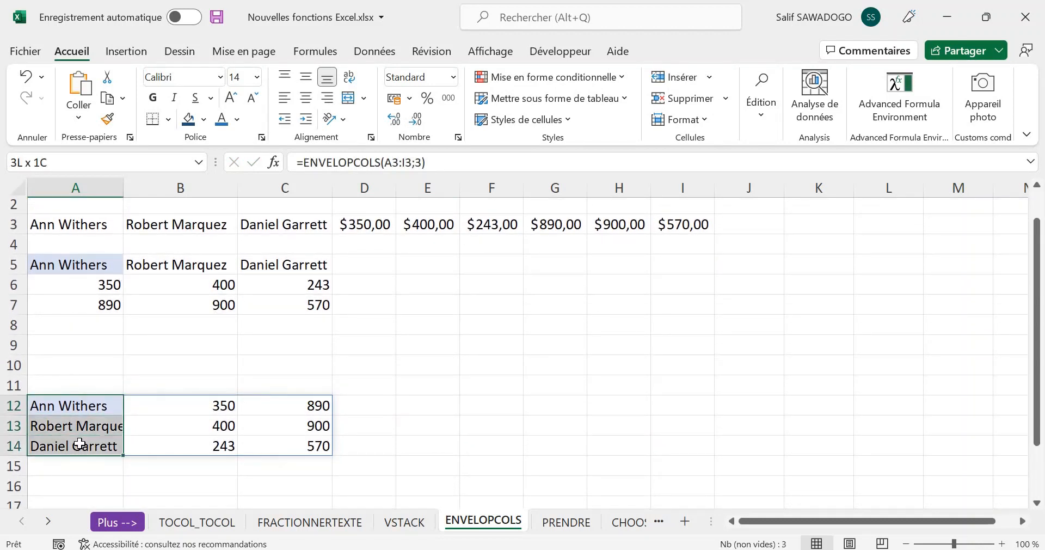
{"action": "left_click_drag", "start_coordinate": [189, 406], "coordinate": [192, 457]}
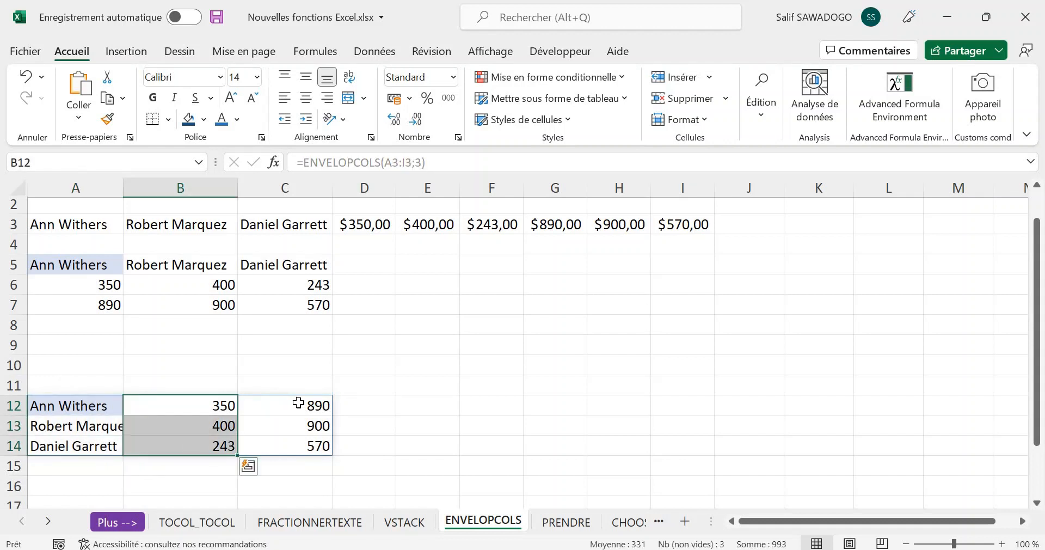
{"action": "left_click_drag", "start_coordinate": [298, 405], "coordinate": [299, 443]}
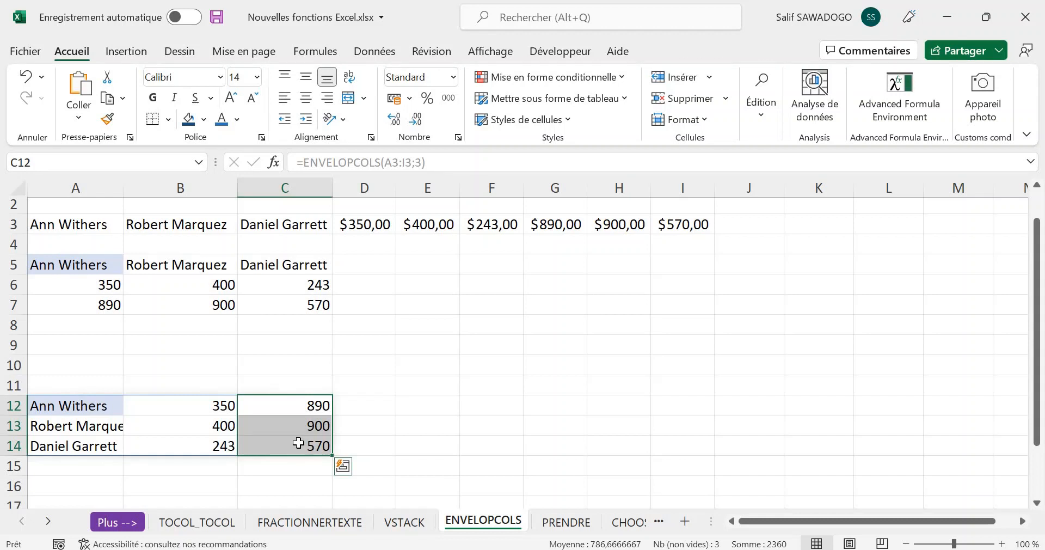
{"action": "left_click_drag", "start_coordinate": [67, 226], "coordinate": [698, 242]}
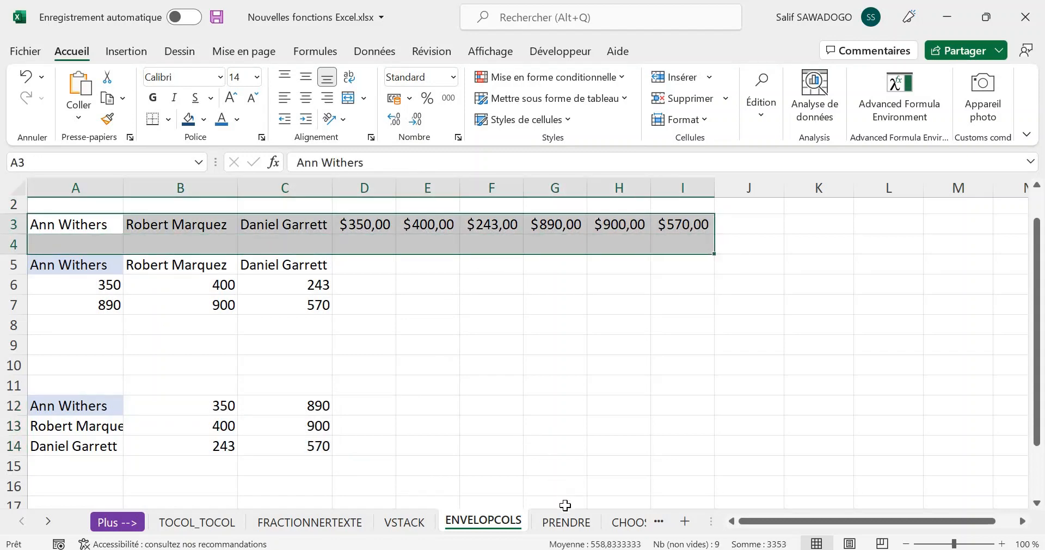
- On the PRENDRE sheet, enter =PRENDRE(Tableau2;3) in F4 to extract the first three rows of the table
{"action": "left_click", "coordinate": [566, 522]}
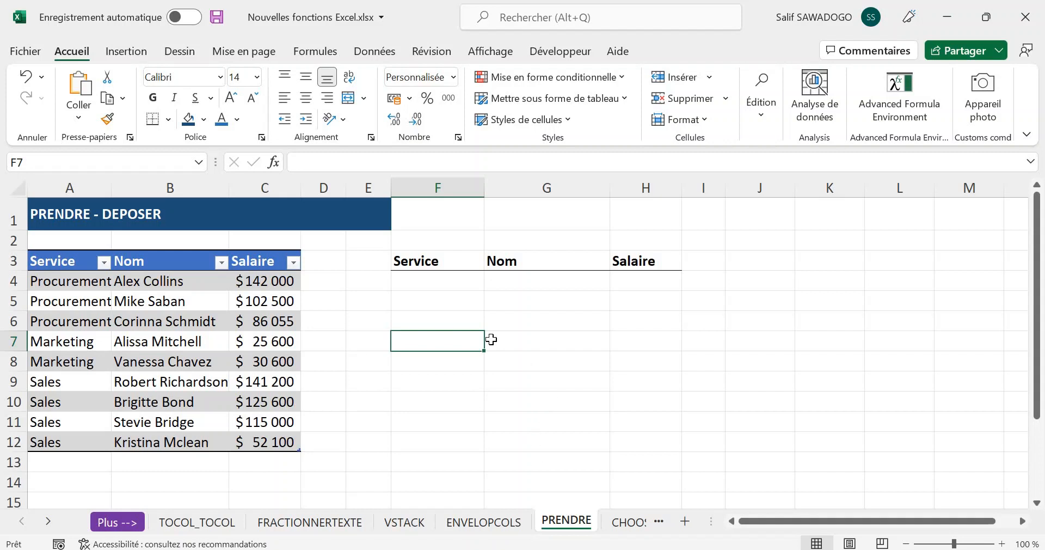
{"action": "left_click", "coordinate": [433, 277]}
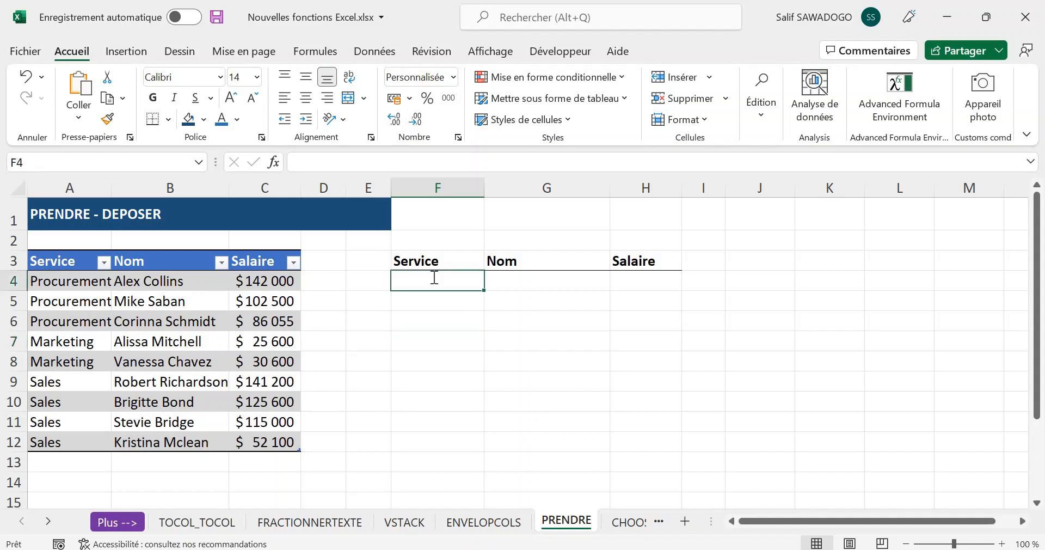
{"action": "type", "text": "="}
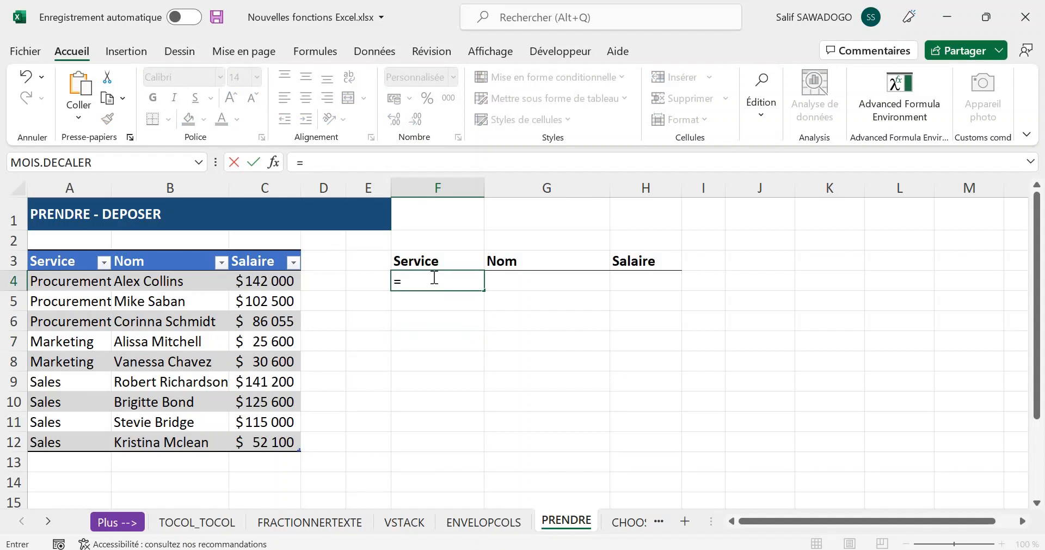
{"action": "type", "text": "prendre"}
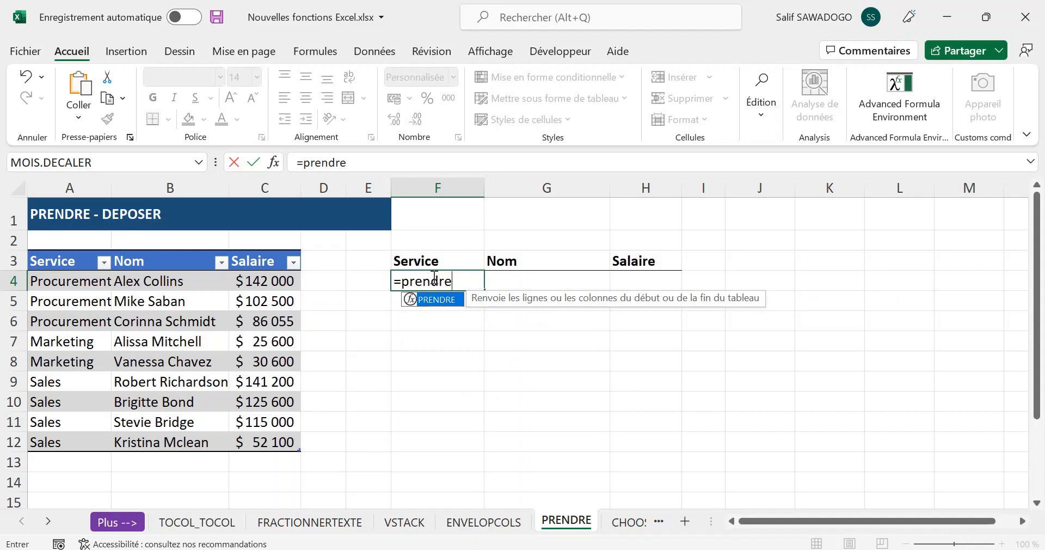
{"action": "key", "text": "Tab"}
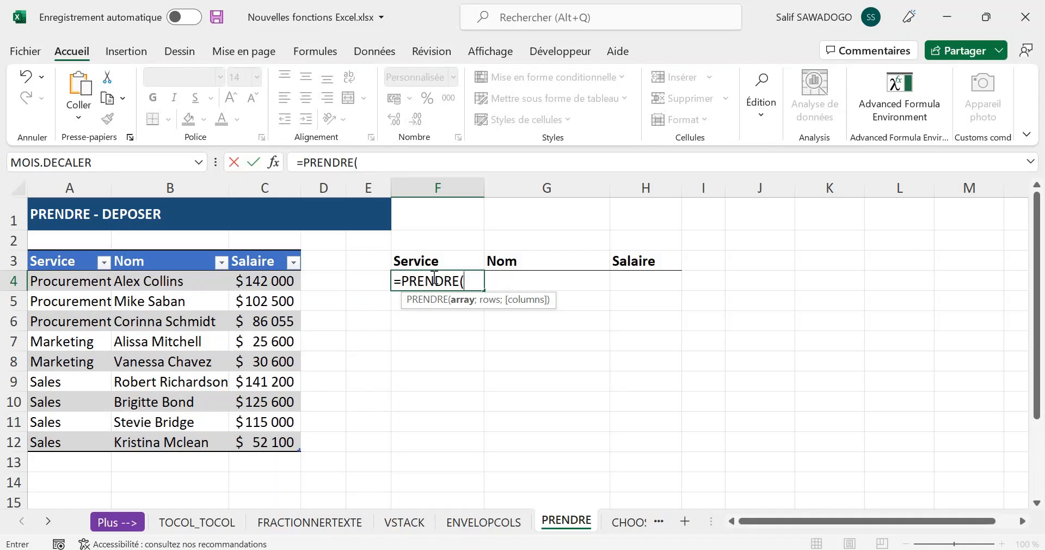
{"action": "left_click", "coordinate": [76, 281]}
{"action": "left_click_drag", "start_coordinate": [284, 421], "coordinate": [283, 438]}
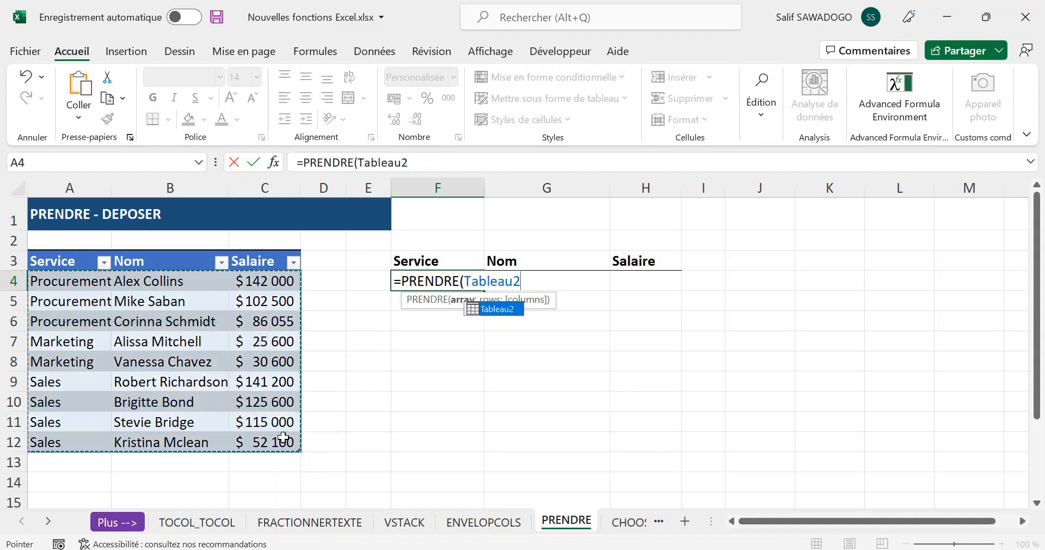
{"action": "type", "text": ";"}
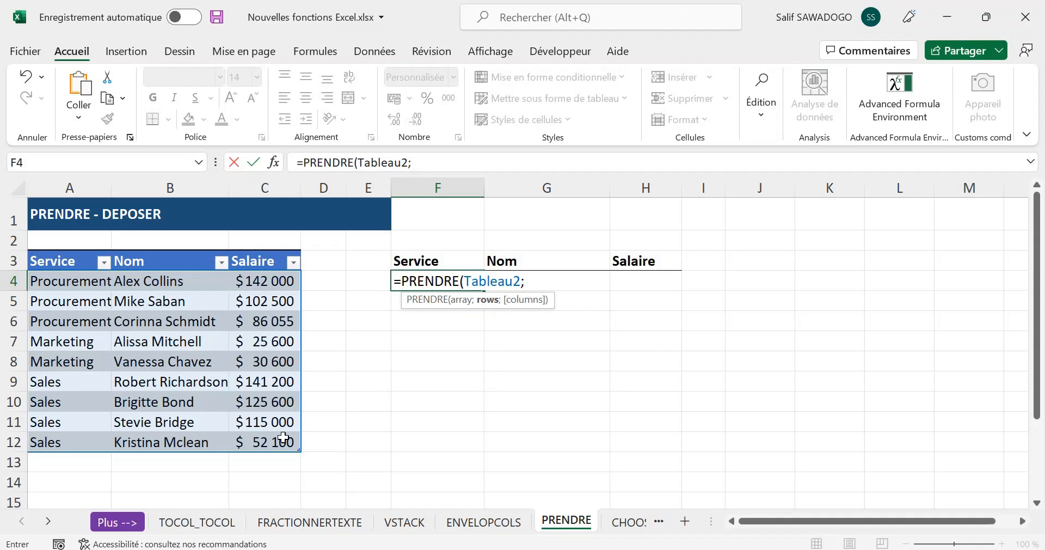
{"action": "type", "text": "3)"}
{"action": "key", "text": "Return"}
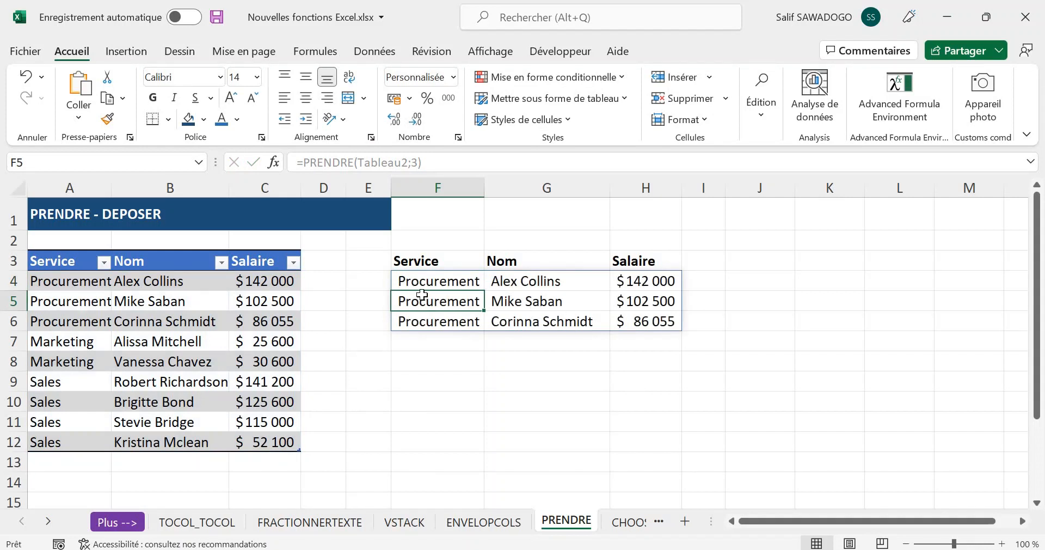
- Change the rows argument of the PRENDRE formula in F4 to 5
{"action": "key", "text": "Up"}
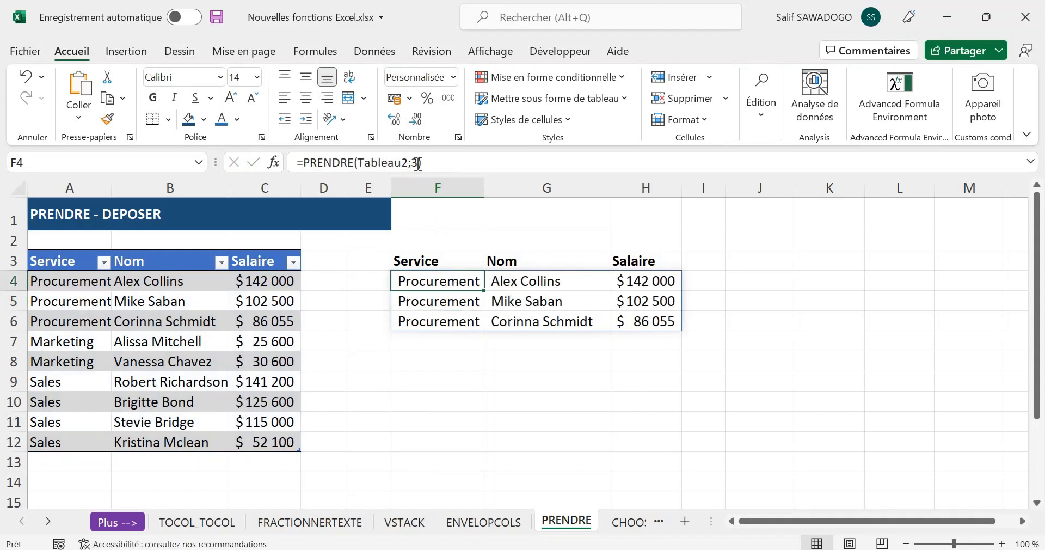
{"action": "left_click", "coordinate": [419, 164]}
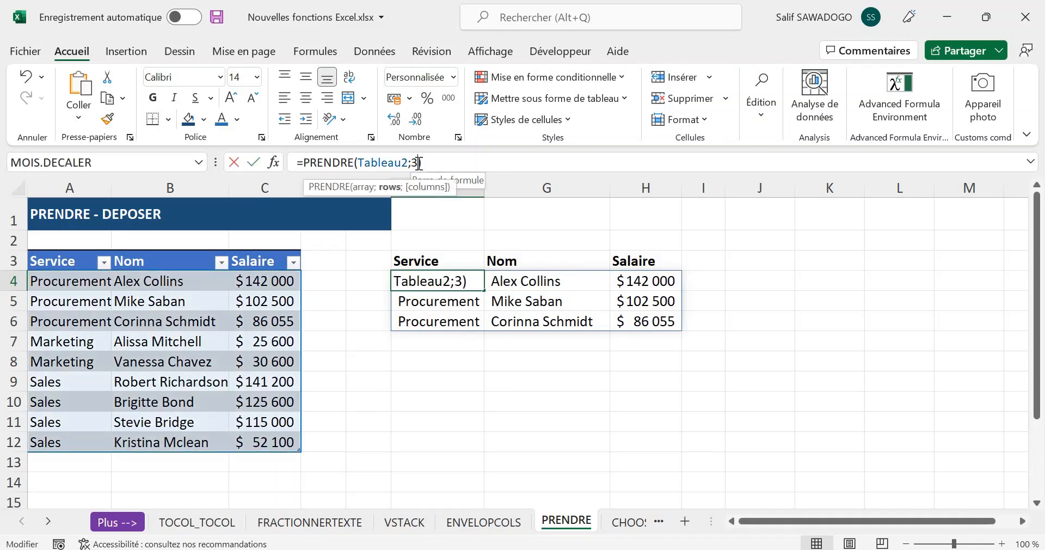
{"action": "key", "text": "BackSpace"}
{"action": "type", "text": "5"}
{"action": "key", "text": "Return"}
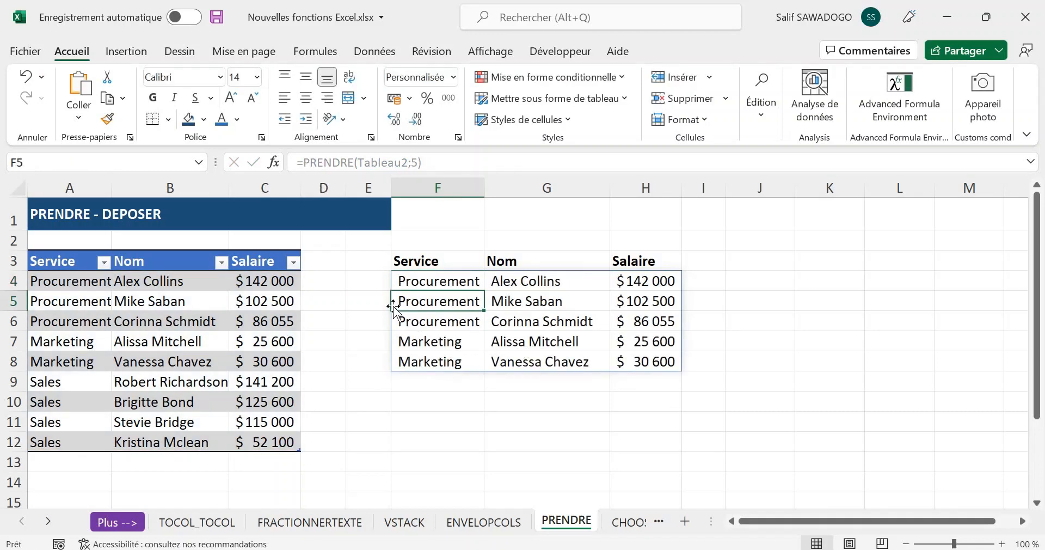
- Review the table argument of the PRENDRE formula in F4 and set its rows argument back to 3
{"action": "left_click", "coordinate": [436, 282]}
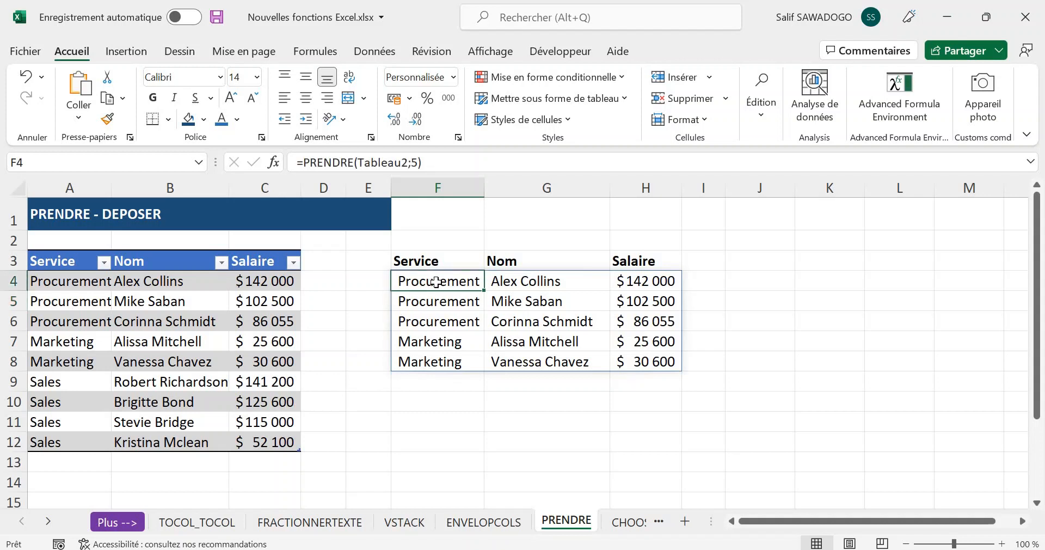
{"action": "left_click", "coordinate": [357, 162]}
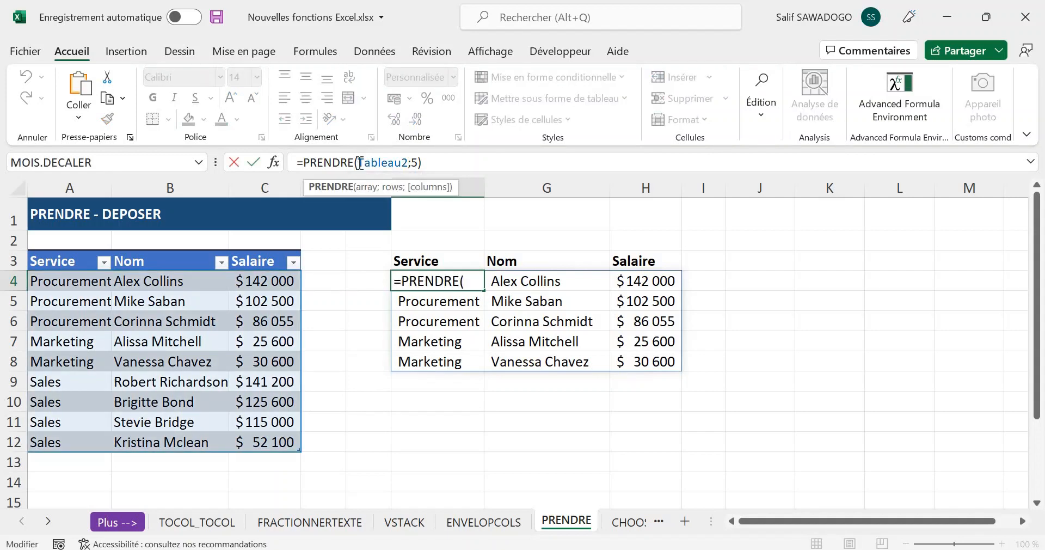
{"action": "key", "text": "Right"}
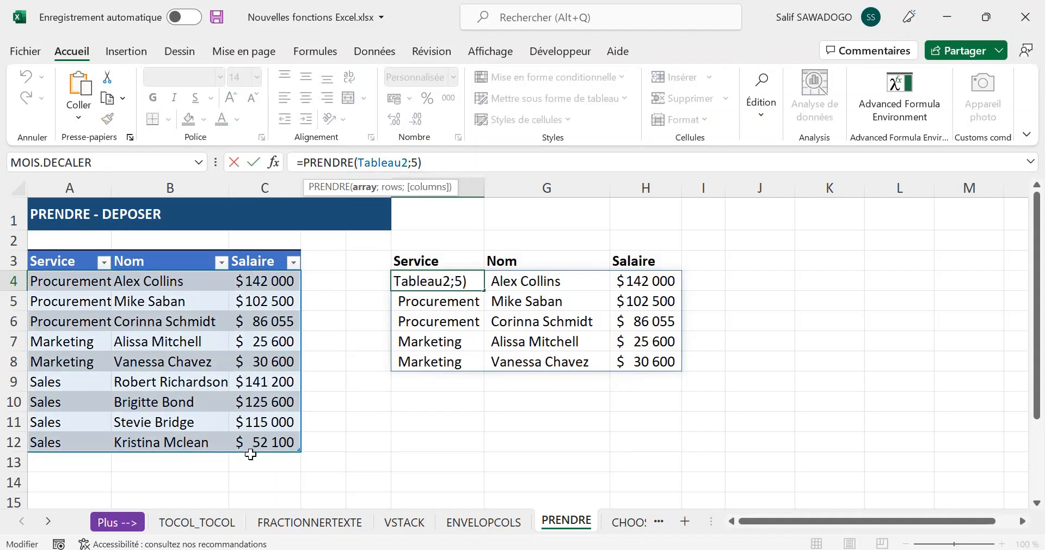
{"action": "left_click", "coordinate": [414, 162]}
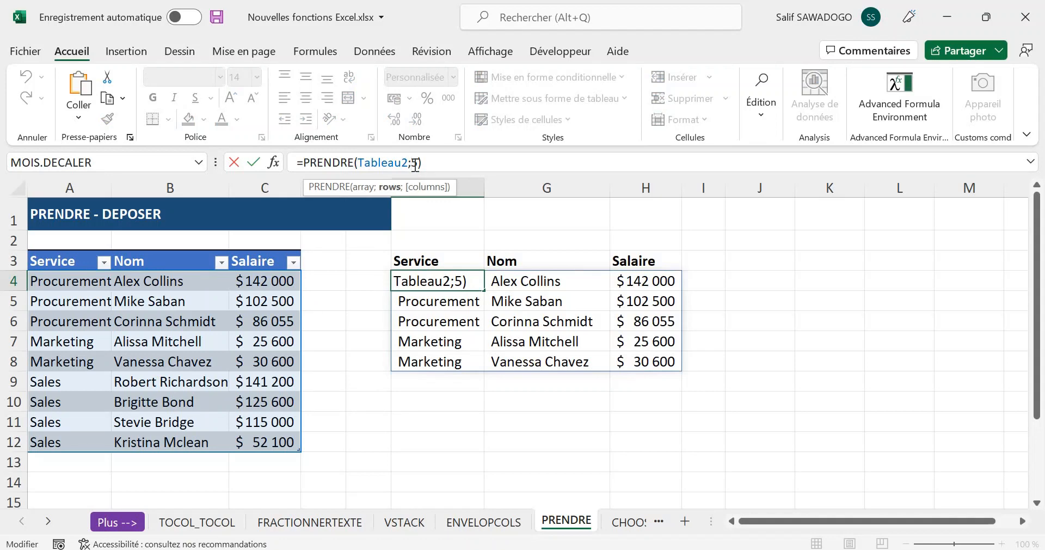
{"action": "key", "text": "Delete"}
{"action": "type", "text": "3"}
{"action": "key", "text": "Return"}
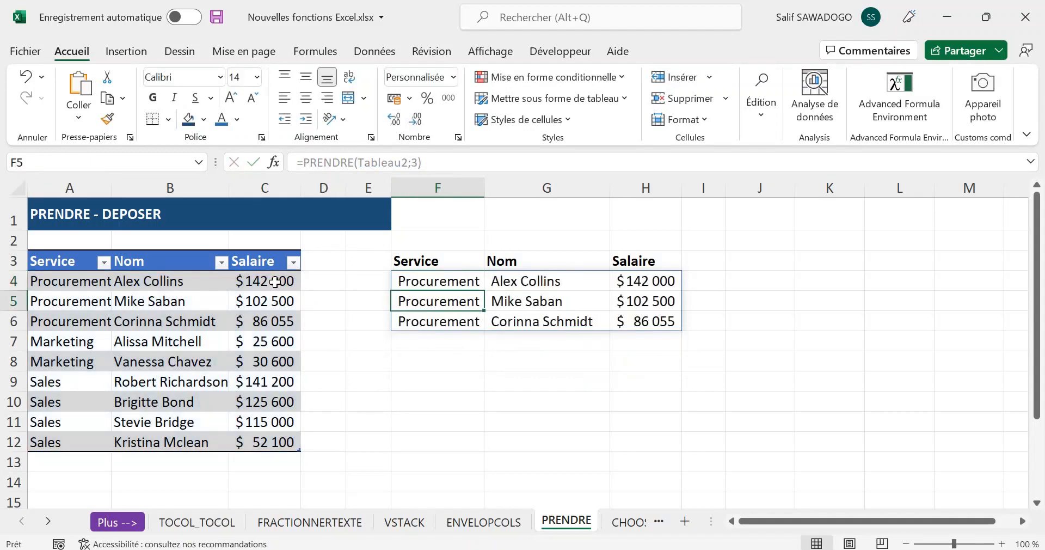
- Nest a FILTRE function around Tableau2 inside the PRENDRE formula in F4, with Tableau2[Salaire] as its include argument
{"action": "left_click_drag", "start_coordinate": [265, 281], "coordinate": [270, 431]}
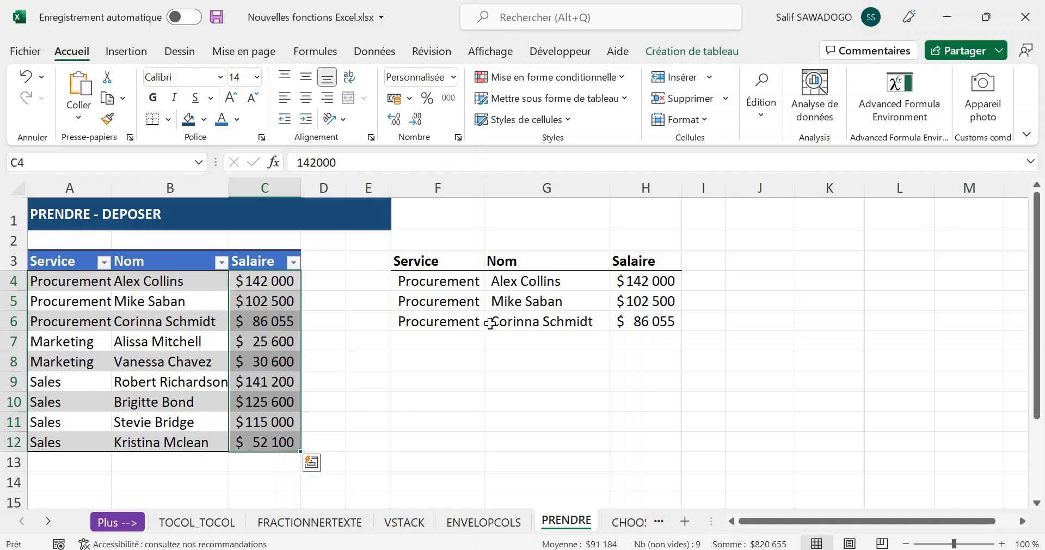
{"action": "left_click", "coordinate": [430, 281]}
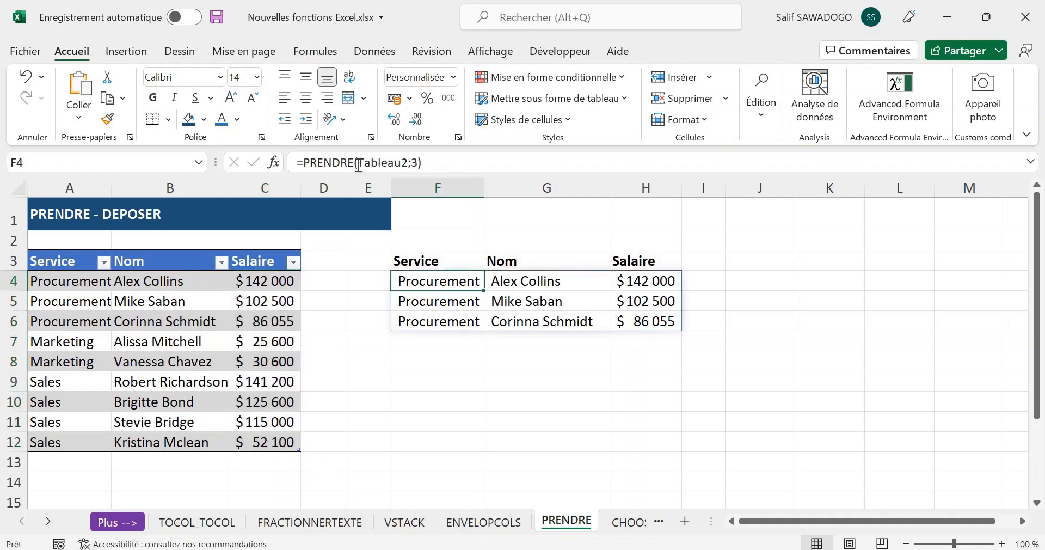
{"action": "left_click", "coordinate": [358, 162]}
{"action": "type", "text": "fil"}
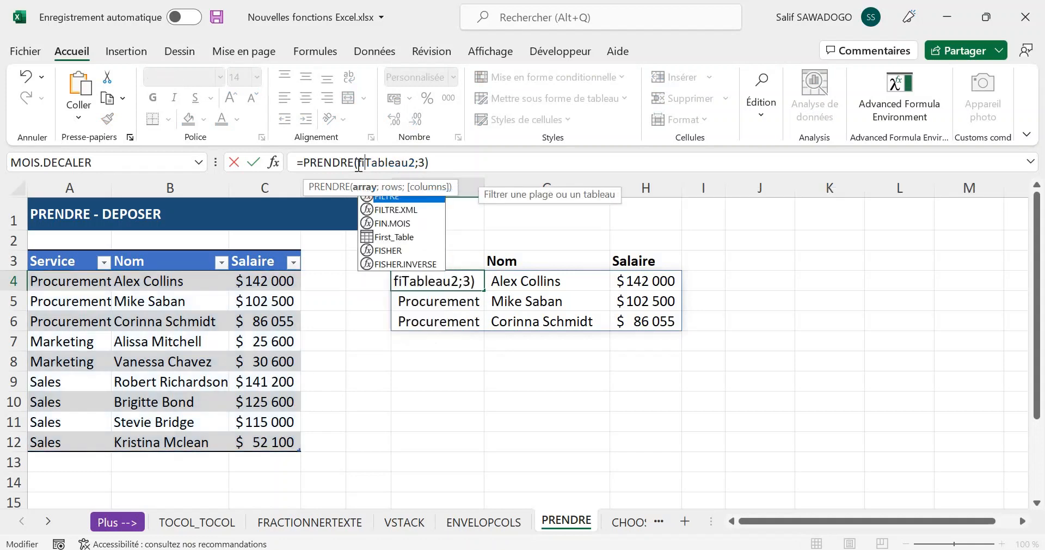
{"action": "key", "text": "Tab"}
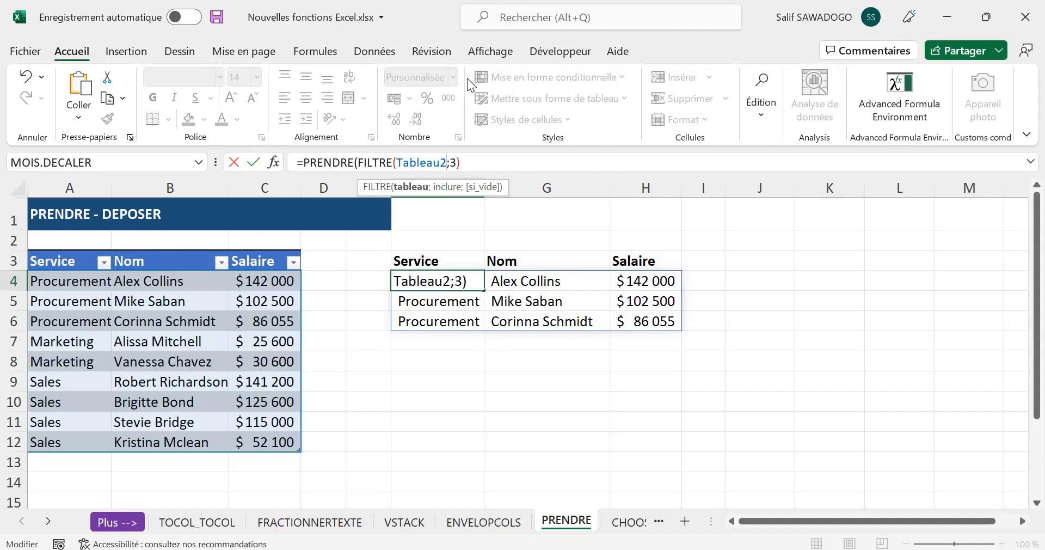
{"action": "type", "text": ";"}
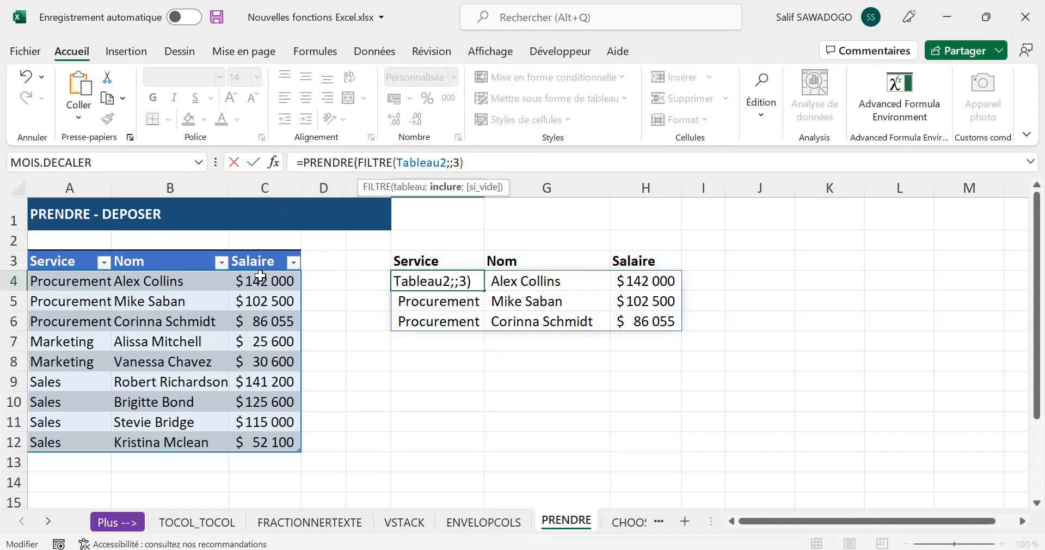
{"action": "left_click_drag", "start_coordinate": [263, 283], "coordinate": [265, 438]}
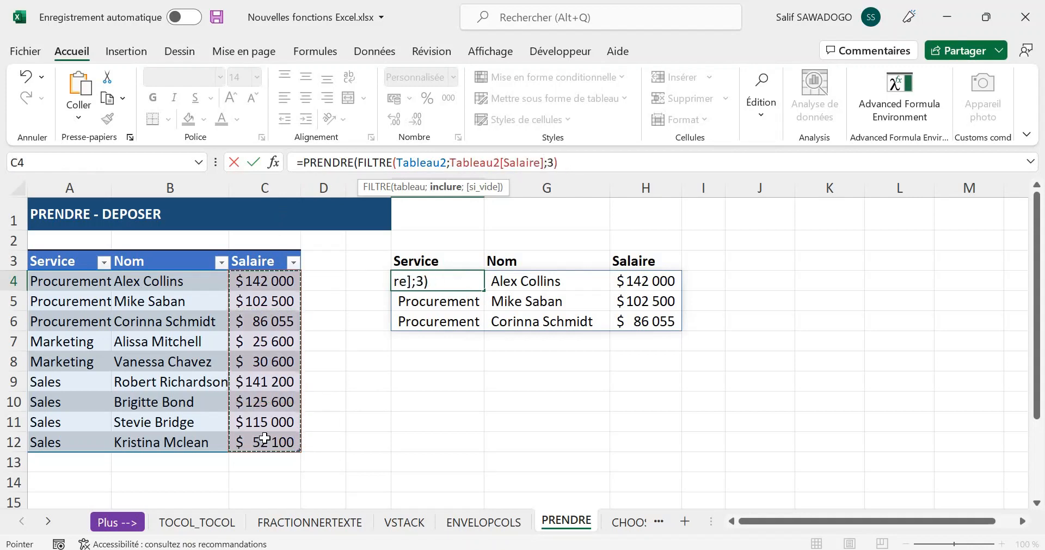
- Switch the keyboard to English (United States), complete the FILTRE condition in F4 as >100000, and check the extracted salaries
{"action": "key", "text": "super+period"}
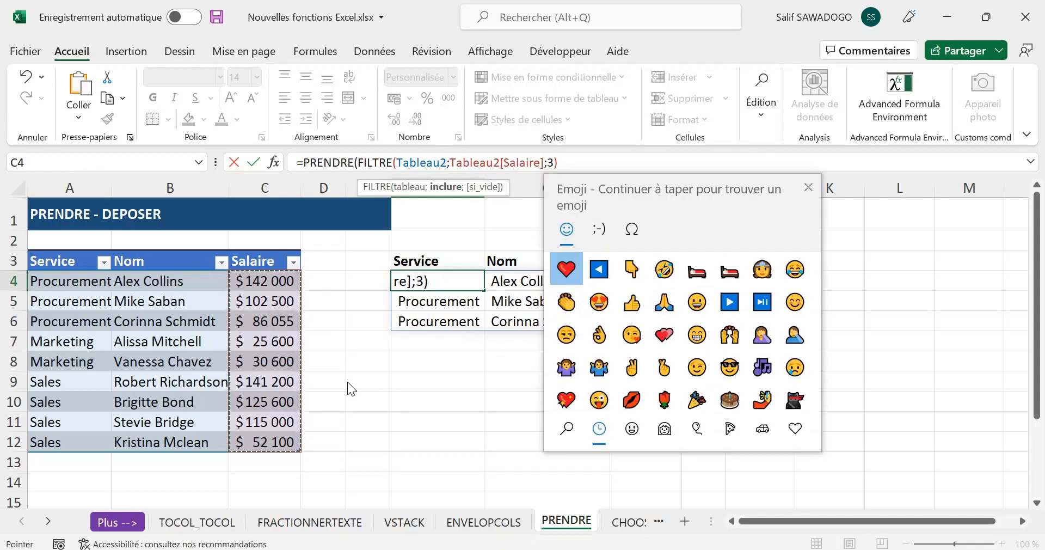
{"action": "left_click", "coordinate": [808, 187]}
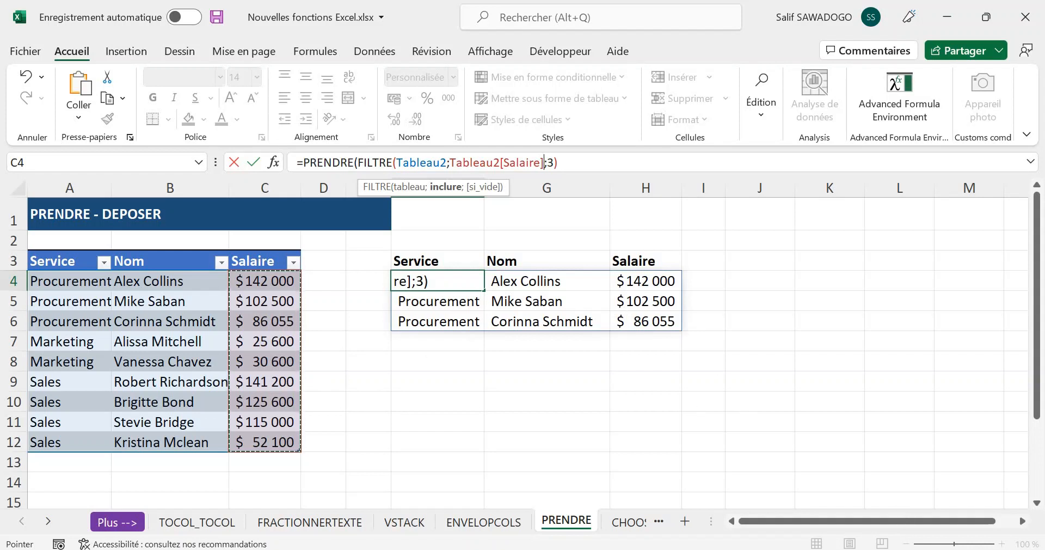
{"action": "left_click", "coordinate": [932, 548]}
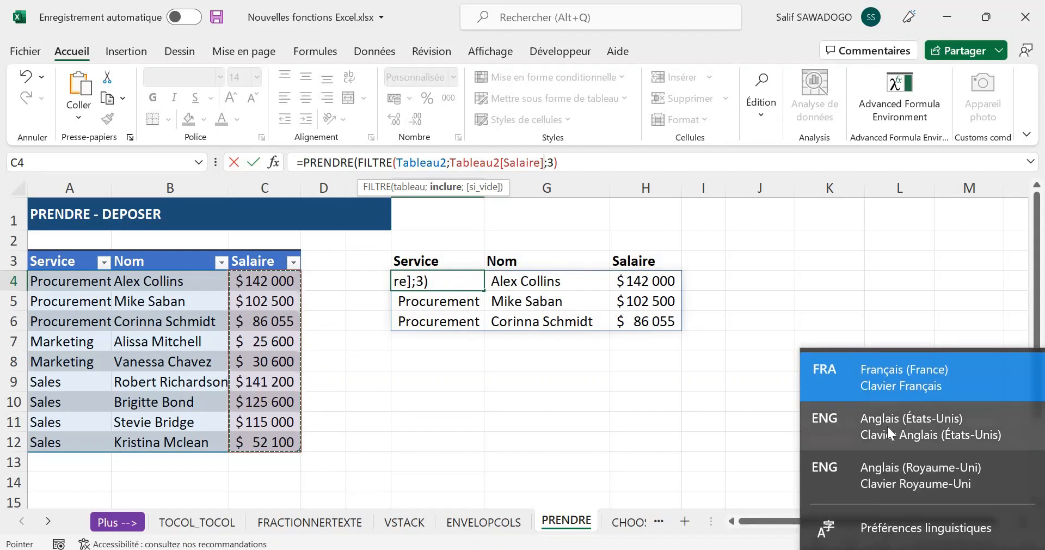
{"action": "left_click", "coordinate": [887, 427]}
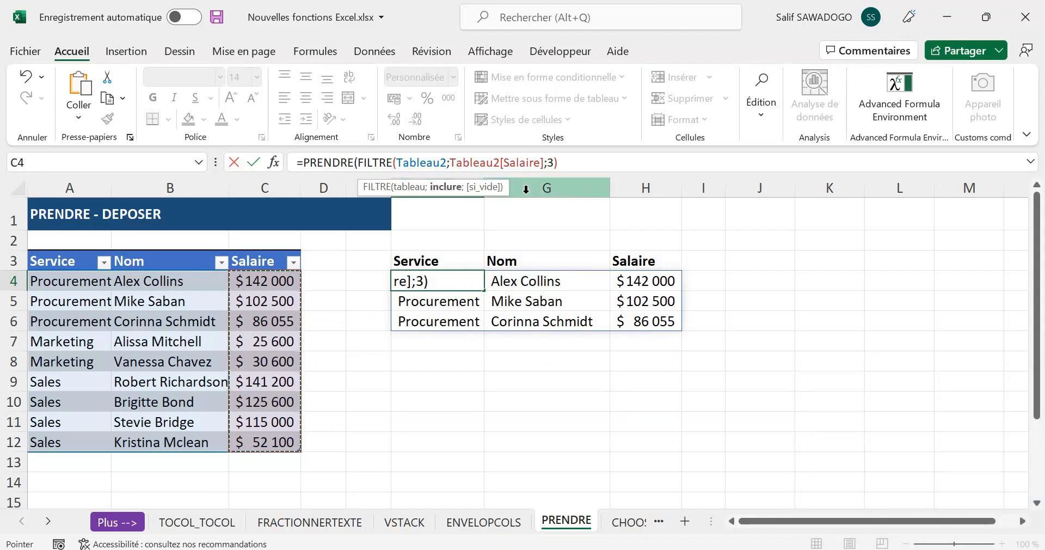
{"action": "type", "text": ">"}
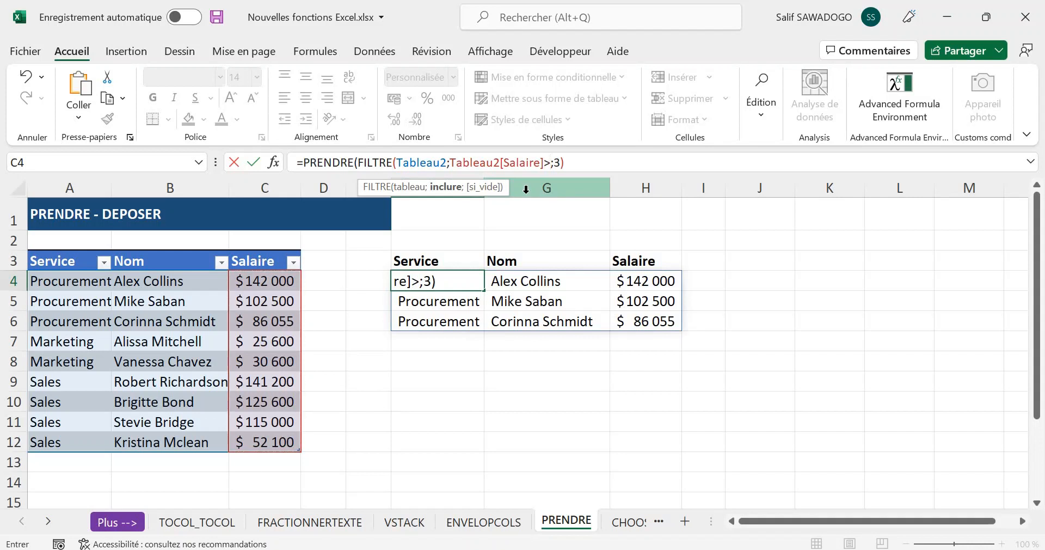
{"action": "type", "text": "100000"}
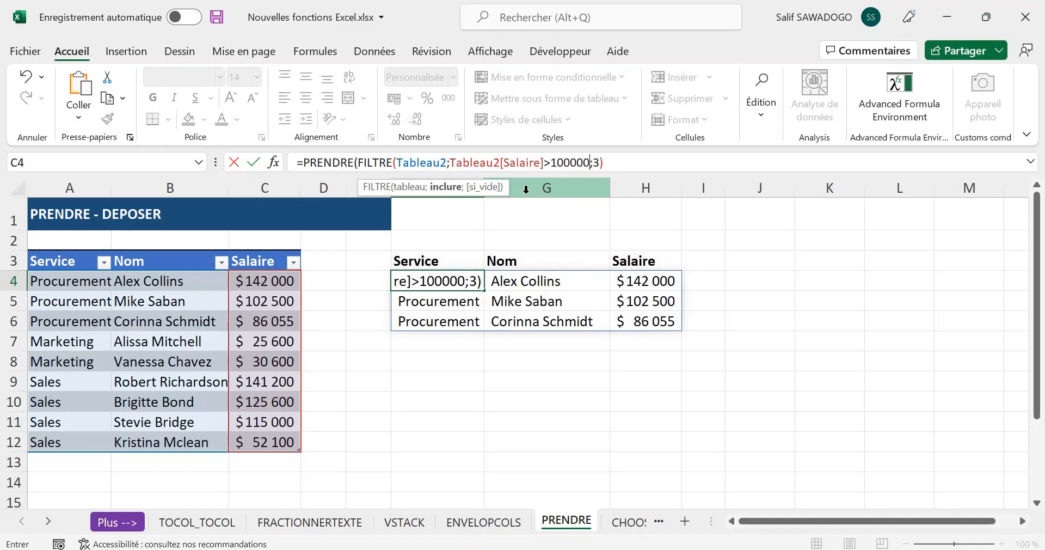
{"action": "type", "text": ")"}
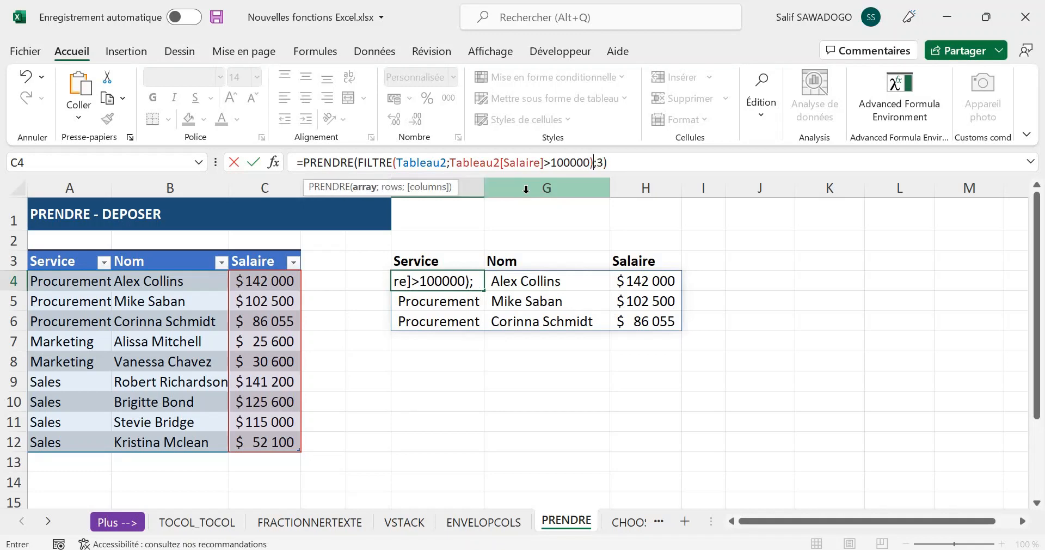
{"action": "key", "text": "Return"}
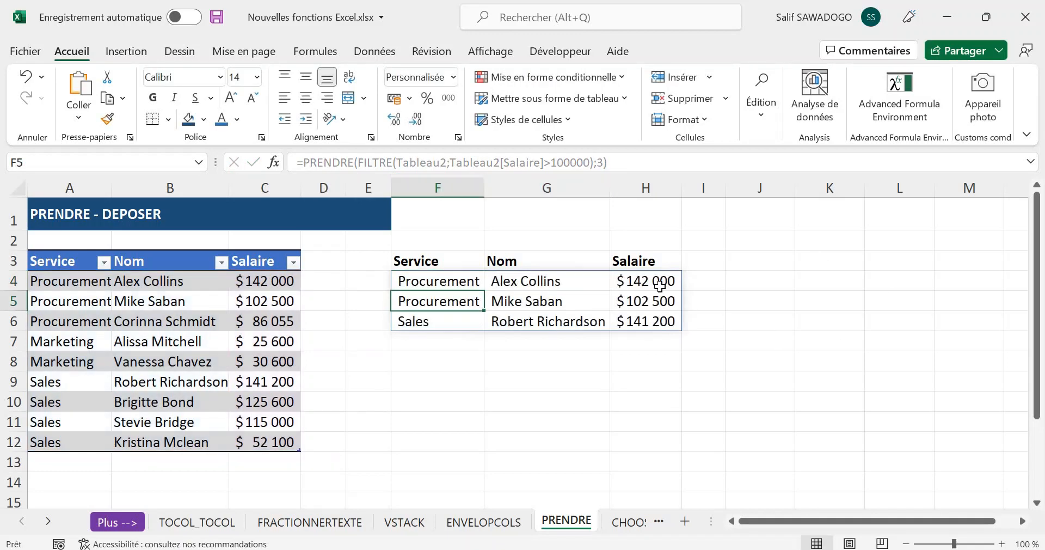
{"action": "left_click", "coordinate": [661, 281]}
{"action": "left_click_drag", "start_coordinate": [662, 317], "coordinate": [662, 318]}
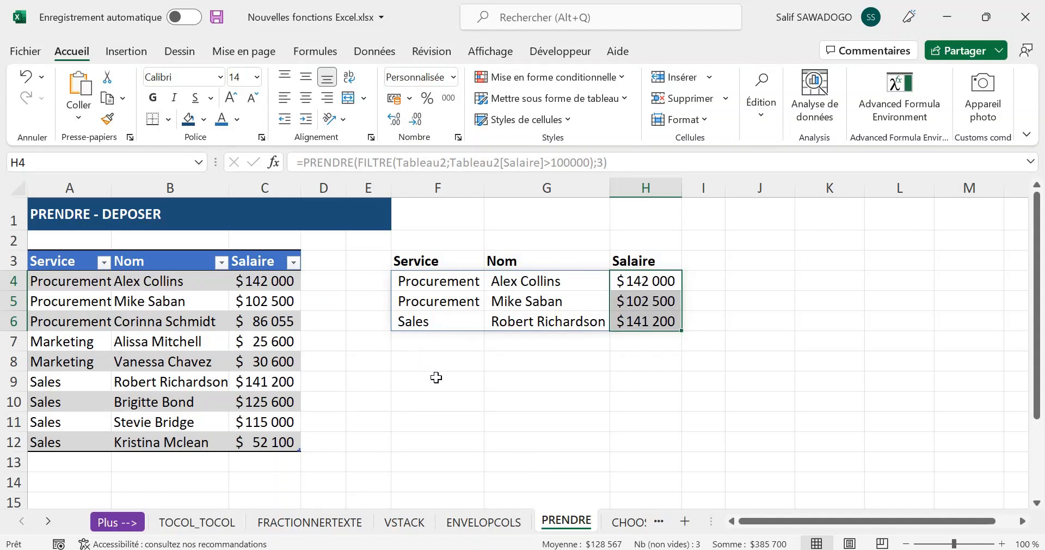
- Switch the keyboard to French and enter =DÉPOSER(Tableau2;4) in F10 to drop the table's first four rows
{"action": "left_click", "coordinate": [436, 396]}
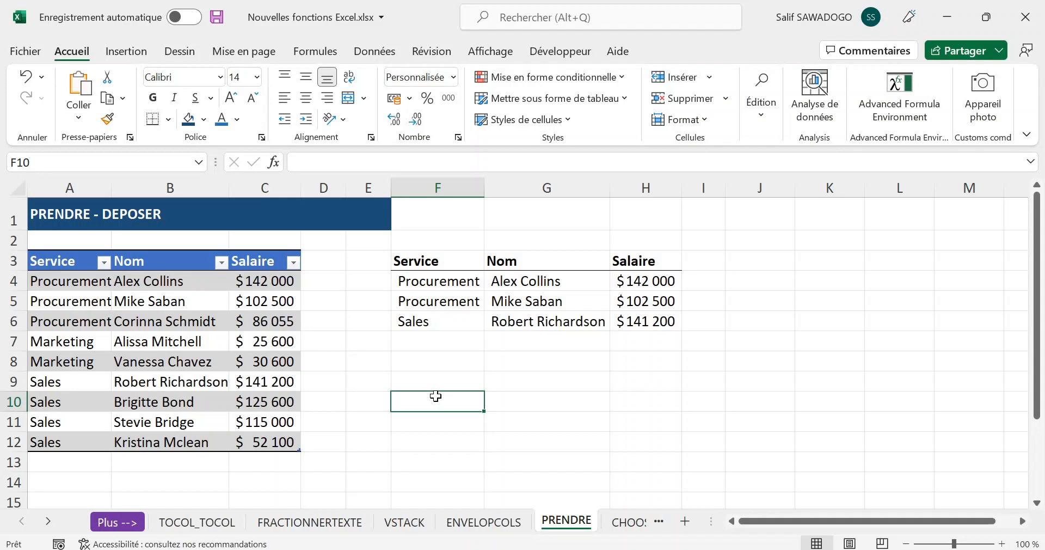
{"action": "type", "text": "="}
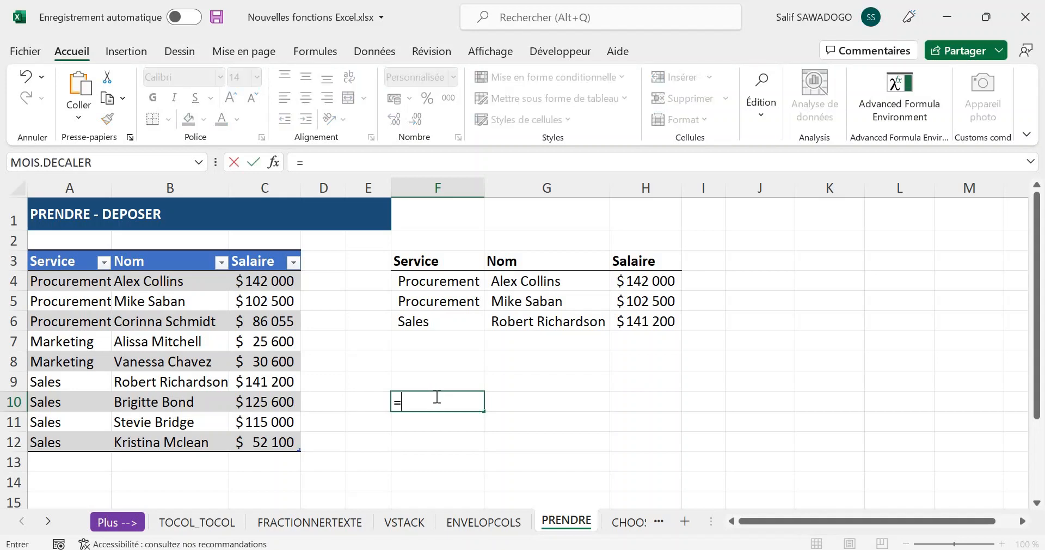
{"action": "type", "text": "d2"}
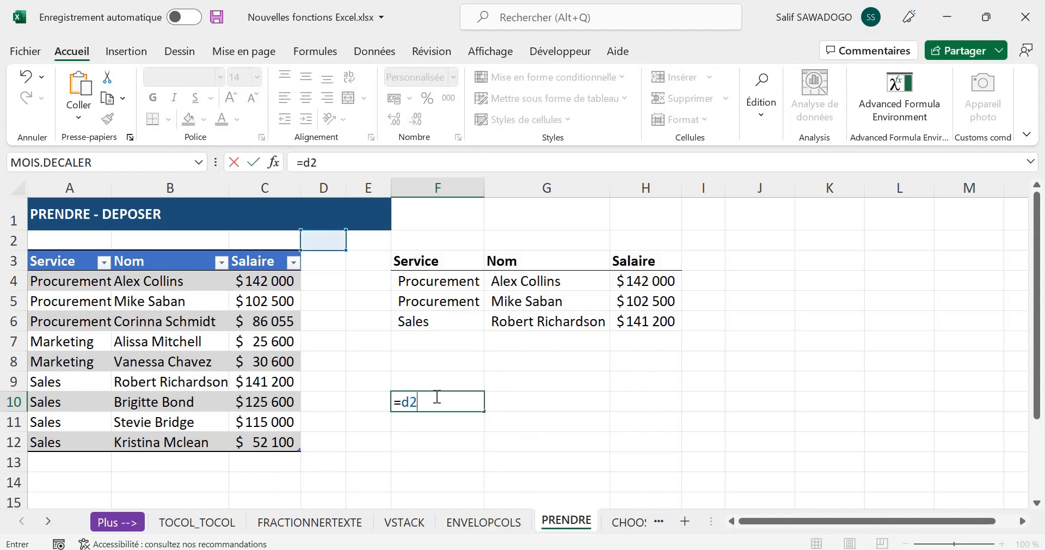
{"action": "key", "text": "BackSpace"}
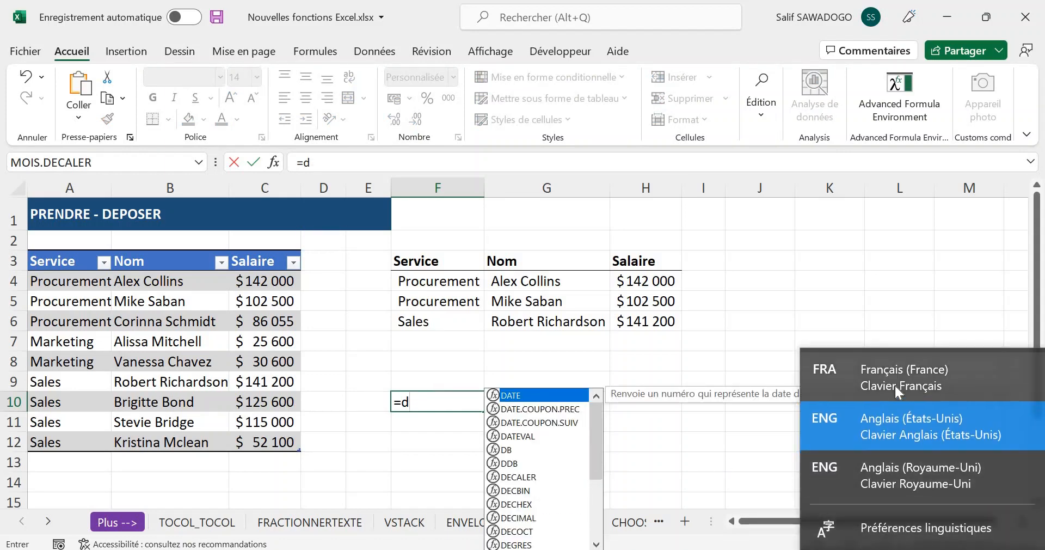
{"action": "left_click", "coordinate": [895, 384]}
{"action": "type", "text": "é"}
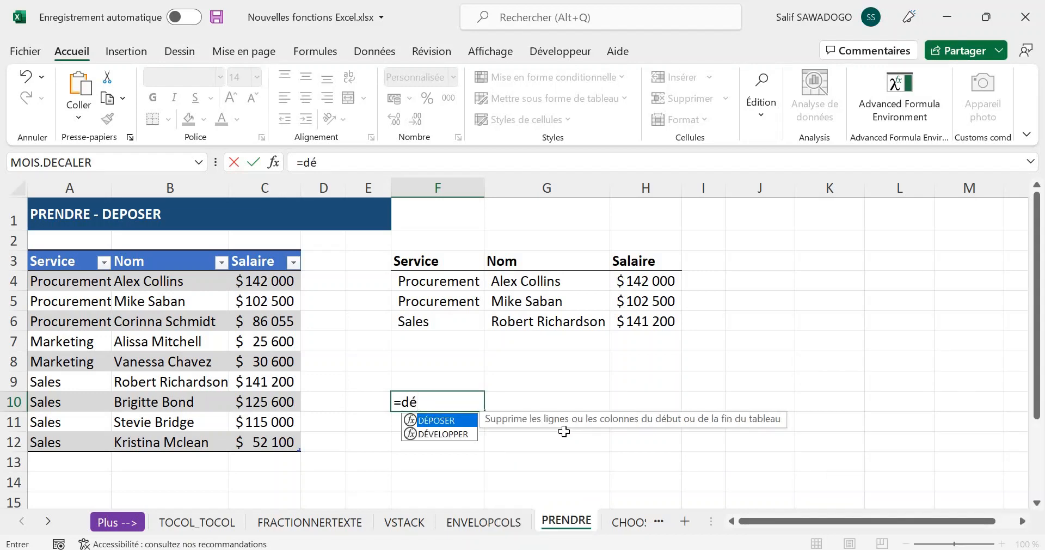
{"action": "type", "text": "p"}
{"action": "key", "text": "Tab"}
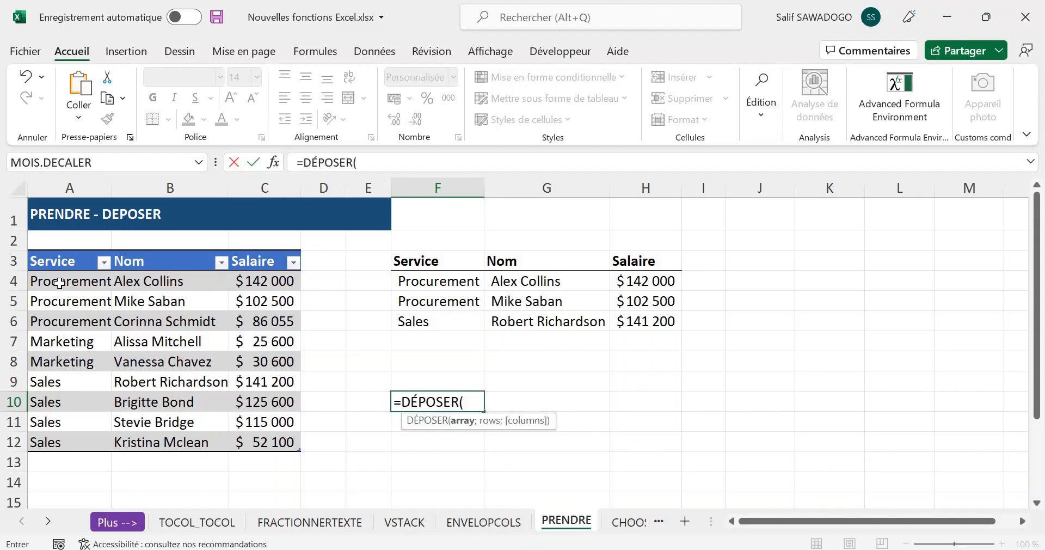
{"action": "left_click_drag", "start_coordinate": [59, 283], "coordinate": [259, 448]}
{"action": "type", "text": ";"}
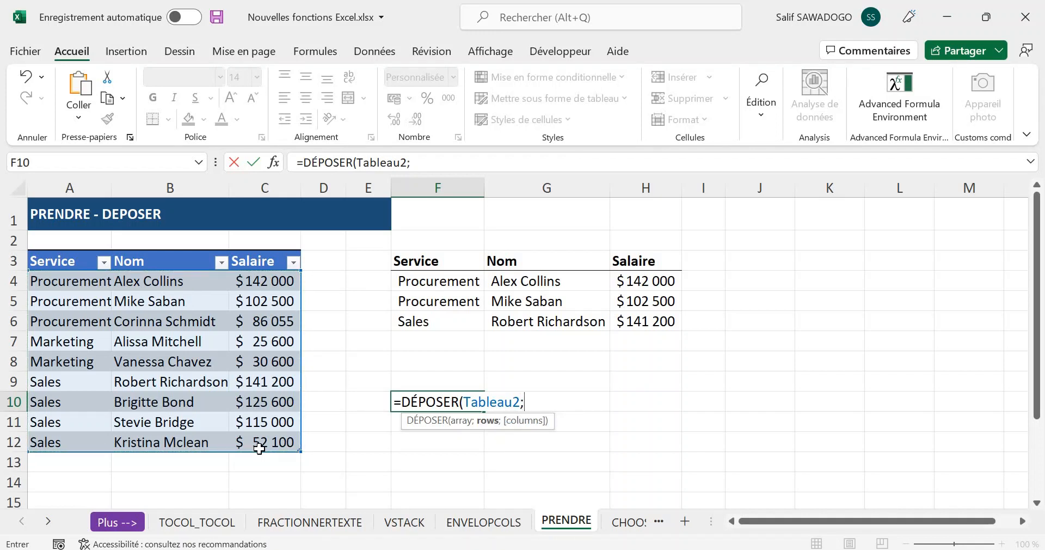
{"action": "type", "text": "4)"}
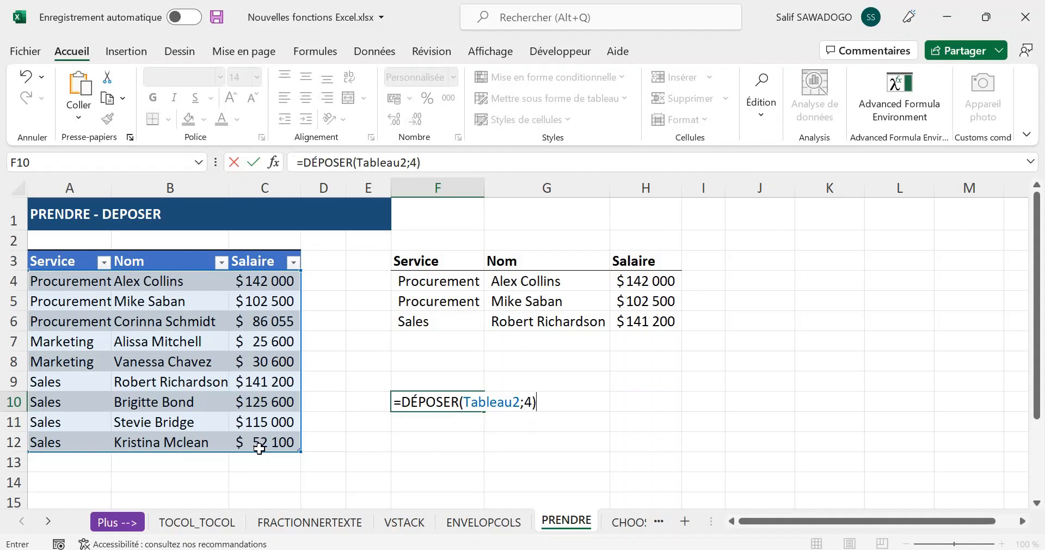
{"action": "key", "text": "Return"}
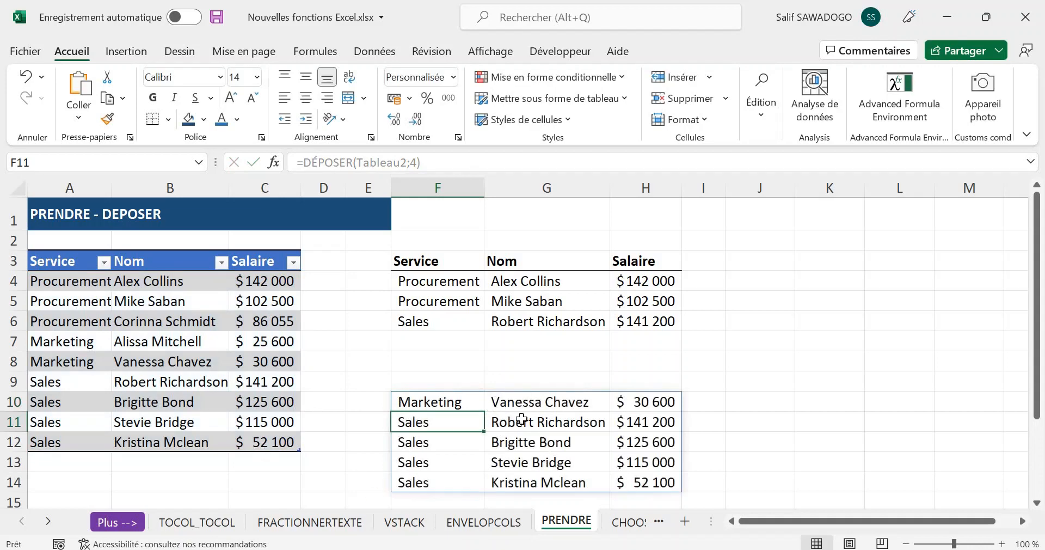
- Change the rows argument of the PRENDRE formula in F4 to 2
{"action": "left_click", "coordinate": [461, 288]}
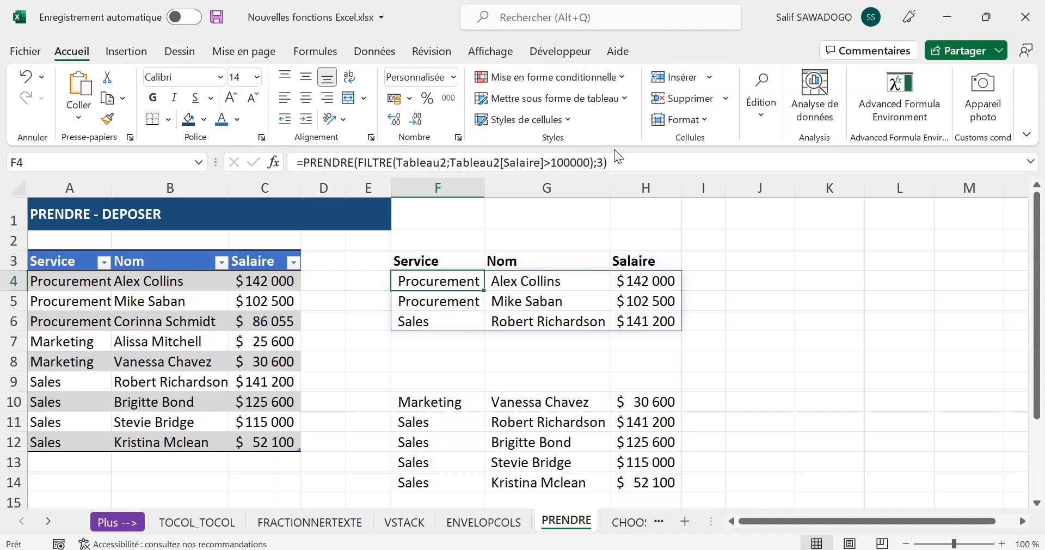
{"action": "left_click", "coordinate": [603, 161]}
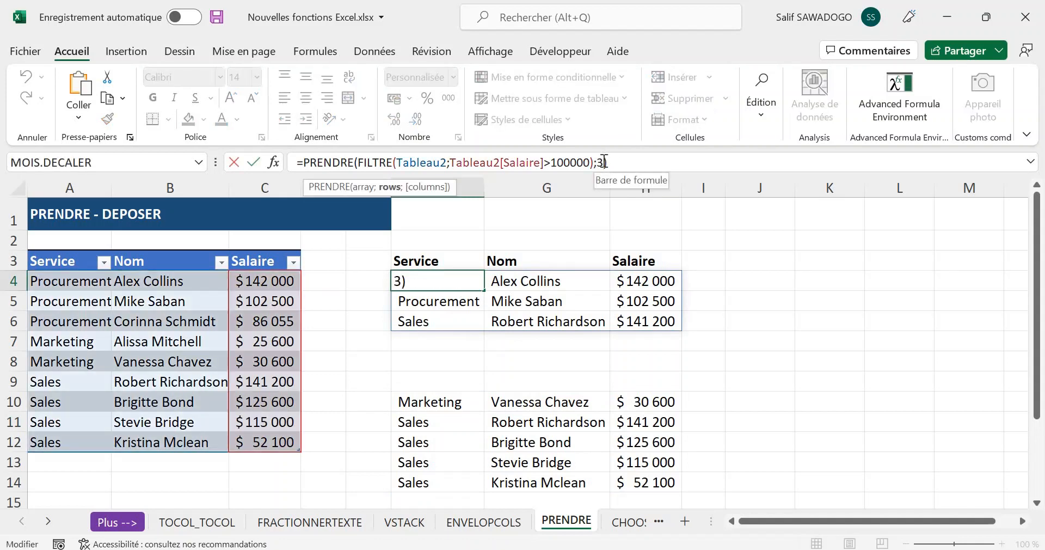
{"action": "key", "text": "BackSpace"}
{"action": "type", "text": "2"}
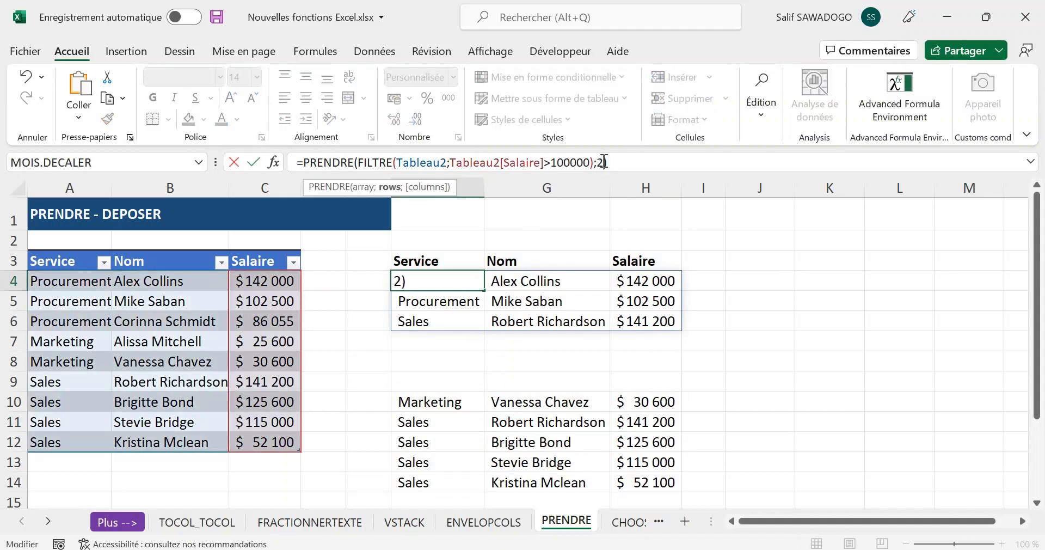
{"action": "key", "text": "Return"}
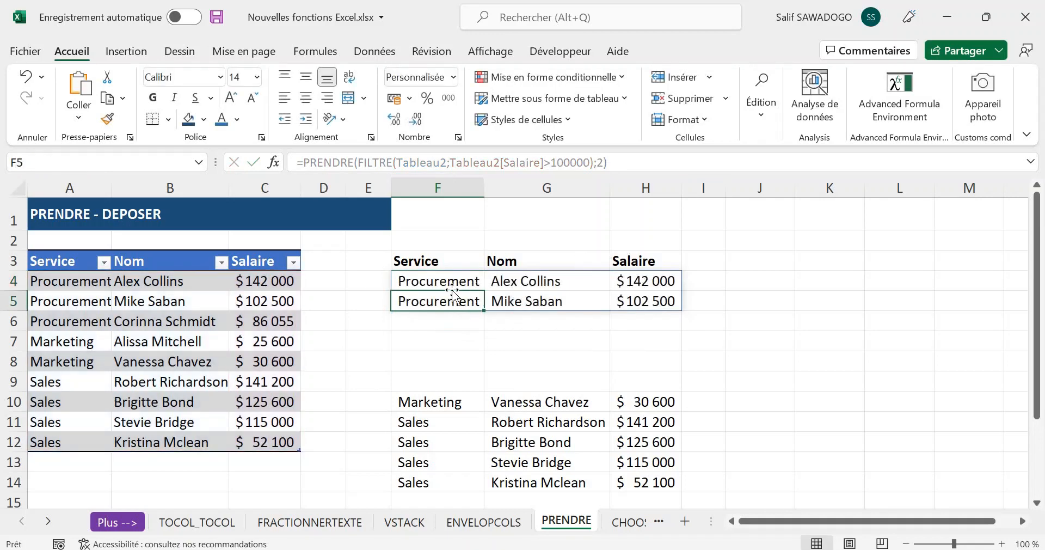
- Set the rows argument of the PRENDRE formula in F4 back to 3
{"action": "left_click", "coordinate": [445, 274]}
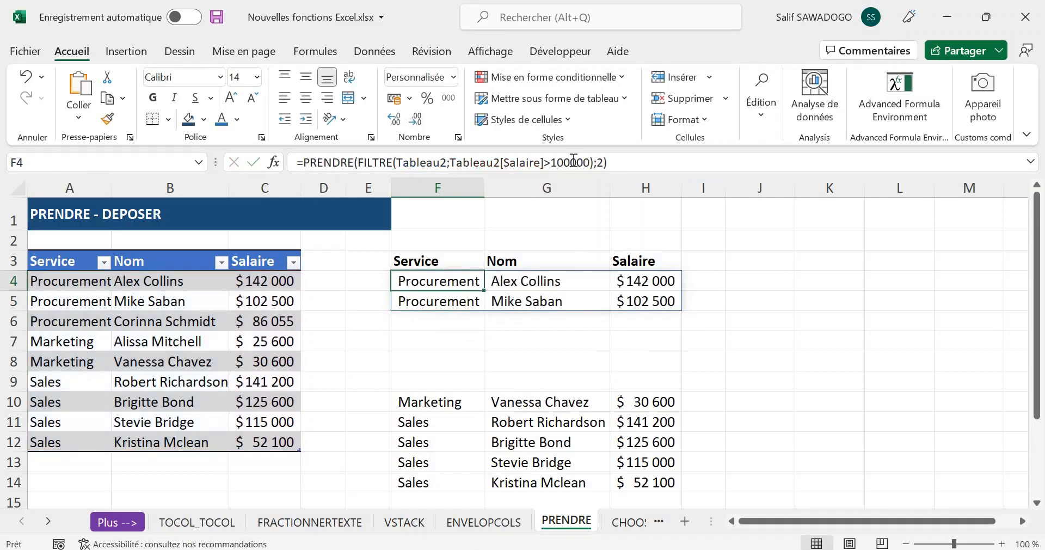
{"action": "left_click", "coordinate": [600, 166]}
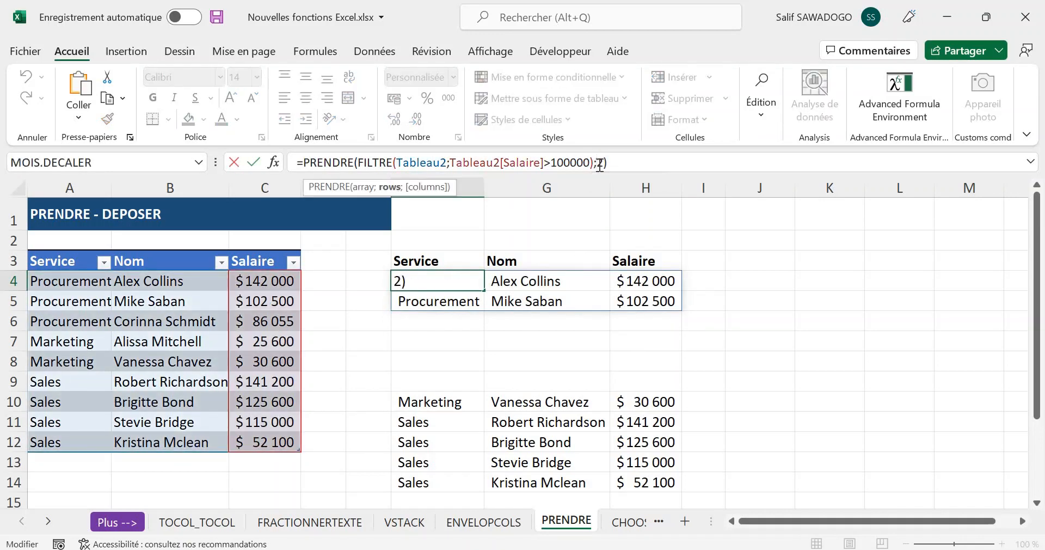
{"action": "key", "text": "BackSpace"}
{"action": "type", "text": "3"}
{"action": "key", "text": "Return"}
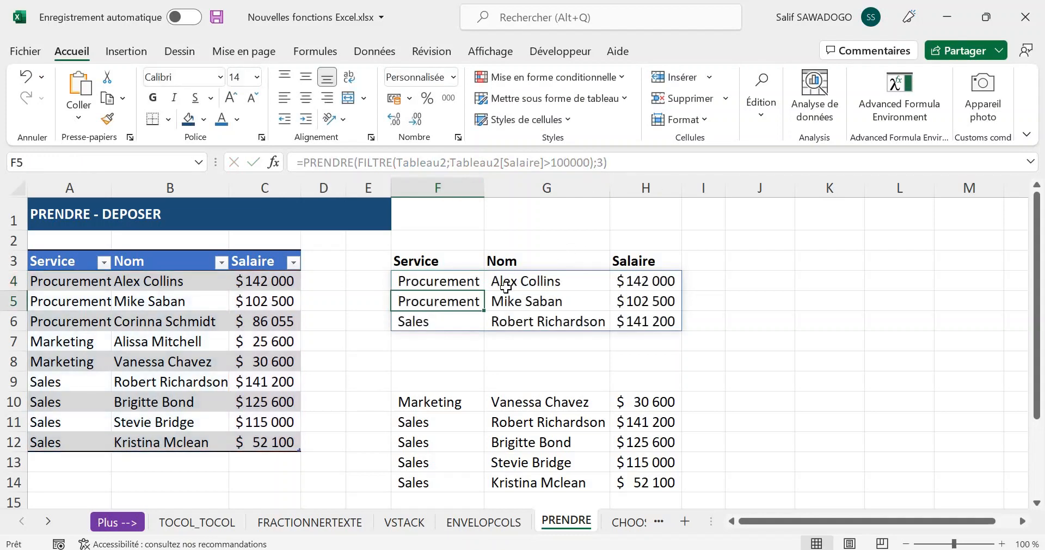
- Compare the DÉPOSER formula in F10 with the PRENDRE formula in F4
{"action": "left_click", "coordinate": [461, 406]}
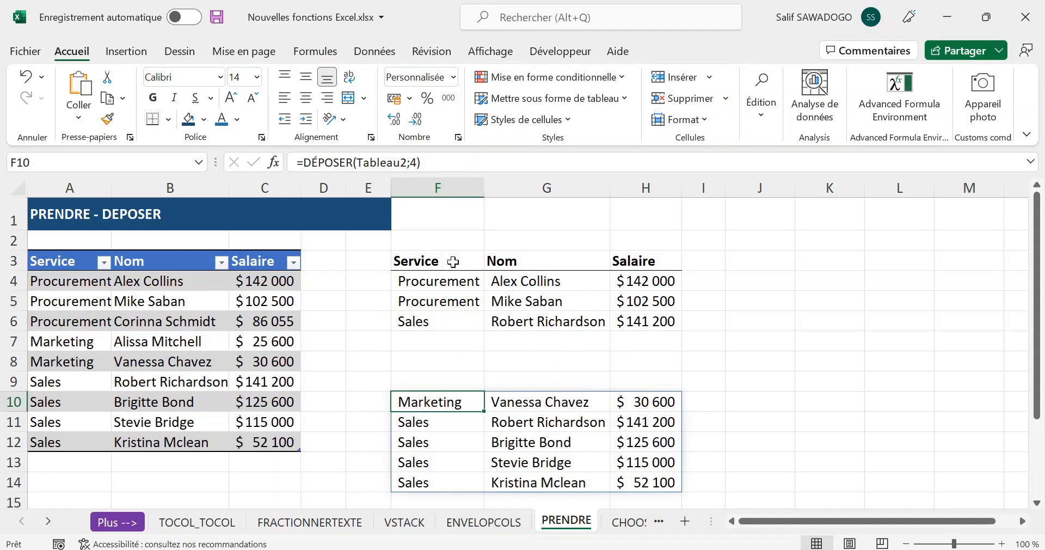
{"action": "left_click", "coordinate": [444, 285]}
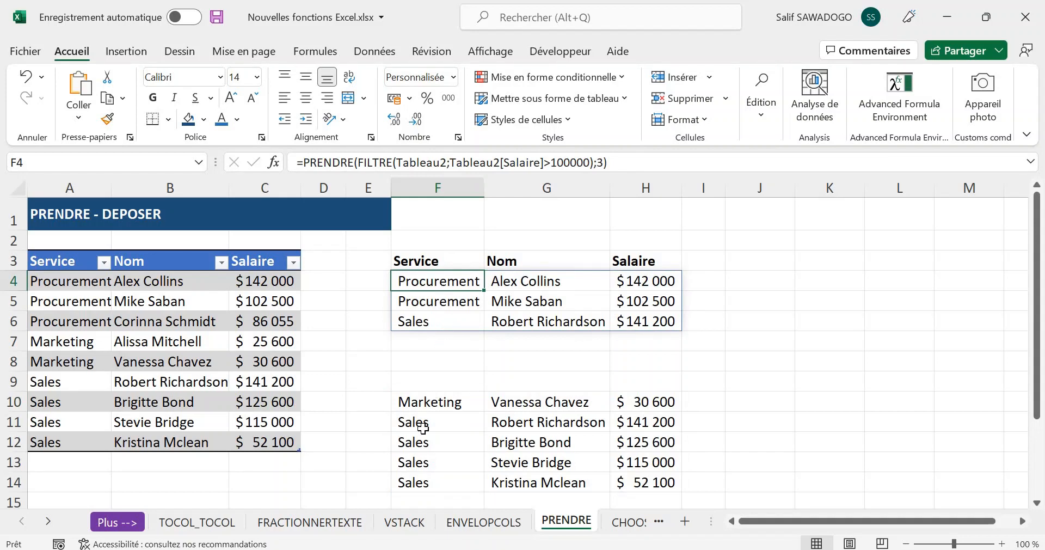
{"action": "scroll", "coordinate": [423, 428], "scroll_direction": "down", "scroll_amount": 1}
{"action": "scroll", "coordinate": [494, 438], "scroll_direction": "up", "scroll_amount": 1}
- On the CHOOSECOLS sheet, enter =CHOOSECOLS(A4:C12;1;3) in F4 to return the Nom and Salaire columns
{"action": "left_click", "coordinate": [627, 521]}
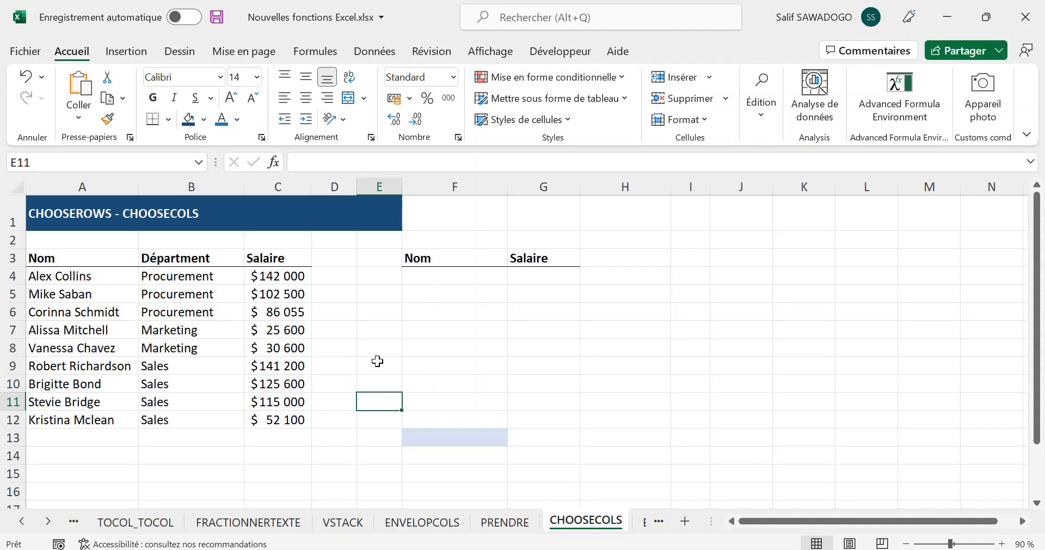
{"action": "left_click", "coordinate": [435, 278]}
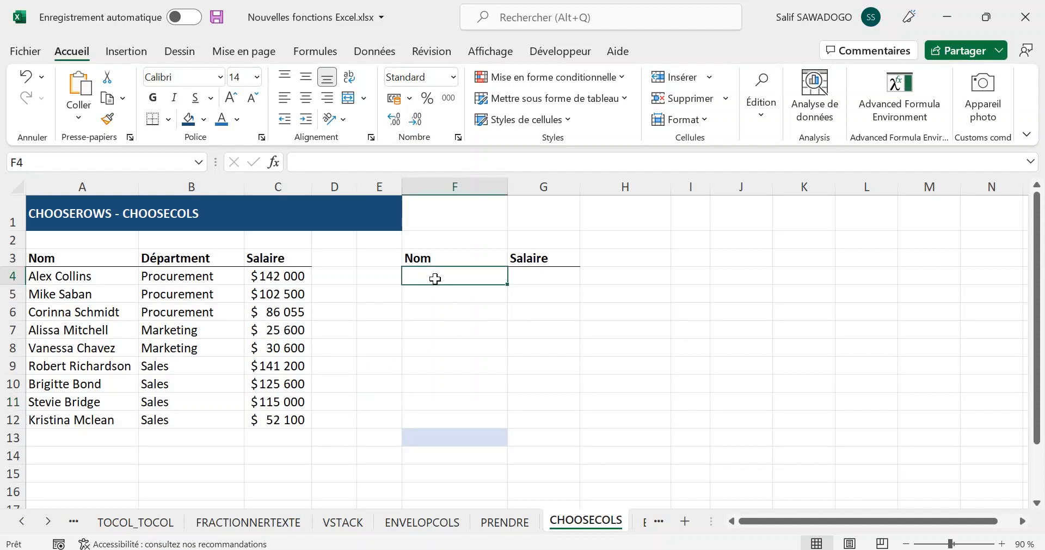
{"action": "type", "text": "="}
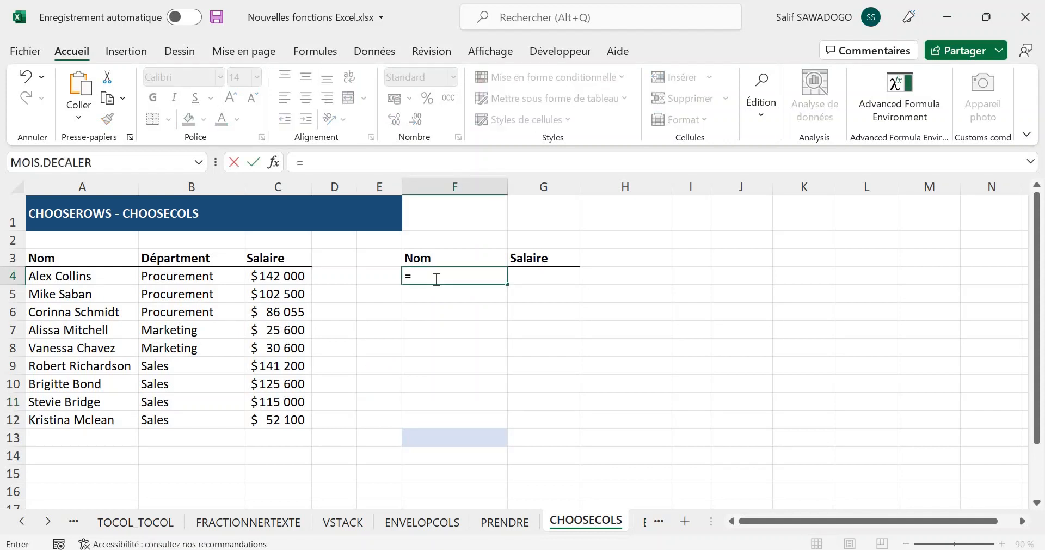
{"action": "type", "text": "choo"}
{"action": "key", "text": "Tab"}
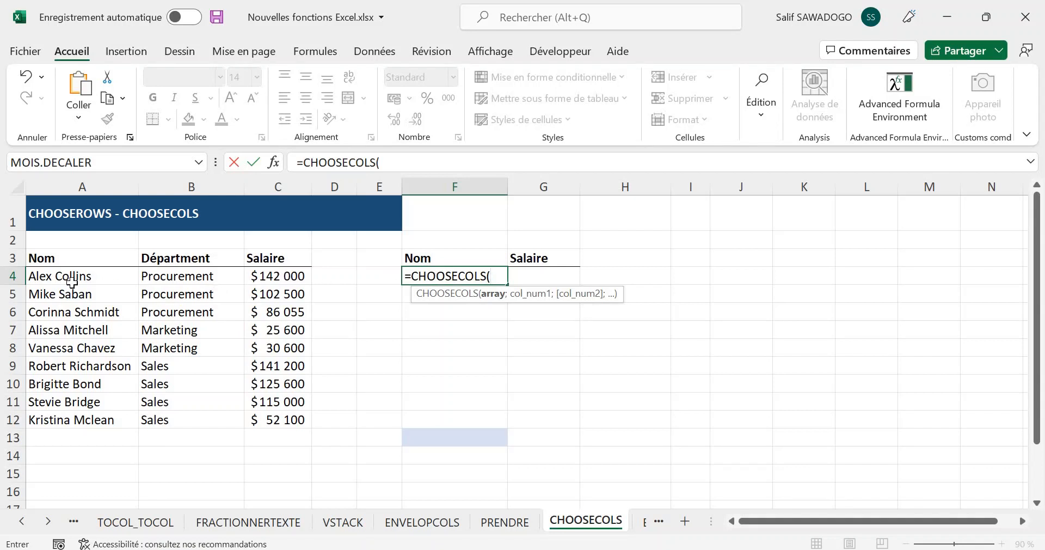
{"action": "left_click_drag", "start_coordinate": [60, 276], "coordinate": [253, 419]}
{"action": "type", "text": ";"}
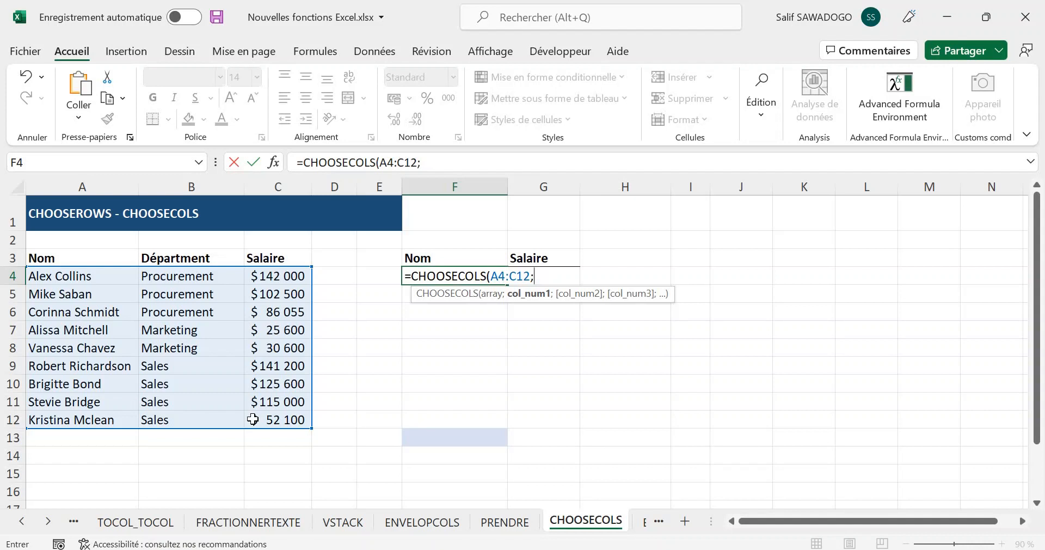
{"action": "type", "text": "1;"}
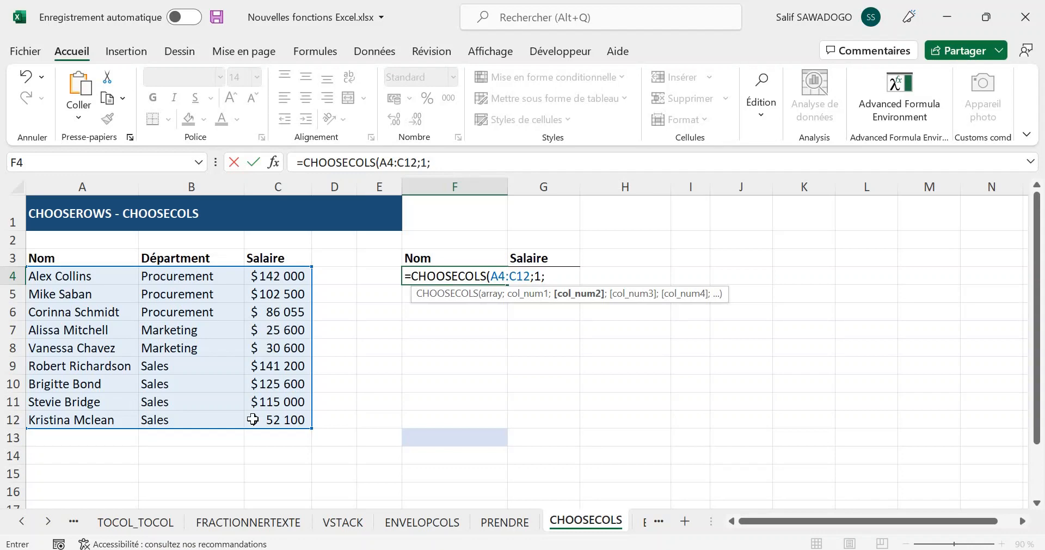
{"action": "type", "text": "3)"}
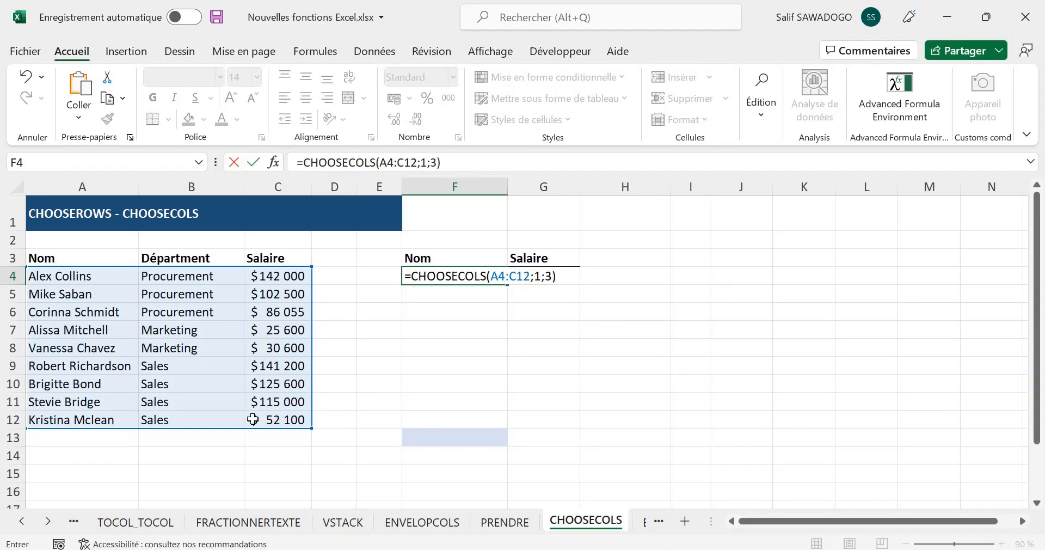
{"action": "key", "text": "Return"}
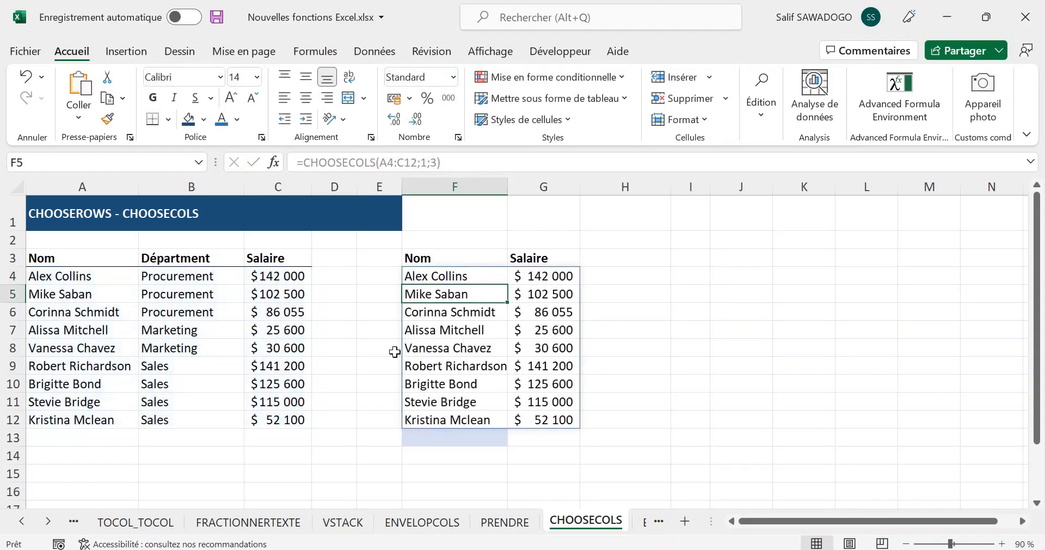
{"action": "left_click", "coordinate": [462, 276]}
- Enter =CHOOSEROWS(A4:C12;1;4;6;7) in F14 to return the first, fourth, sixth and seventh rows
{"action": "scroll", "coordinate": [431, 438], "scroll_direction": "down", "scroll_amount": 2}
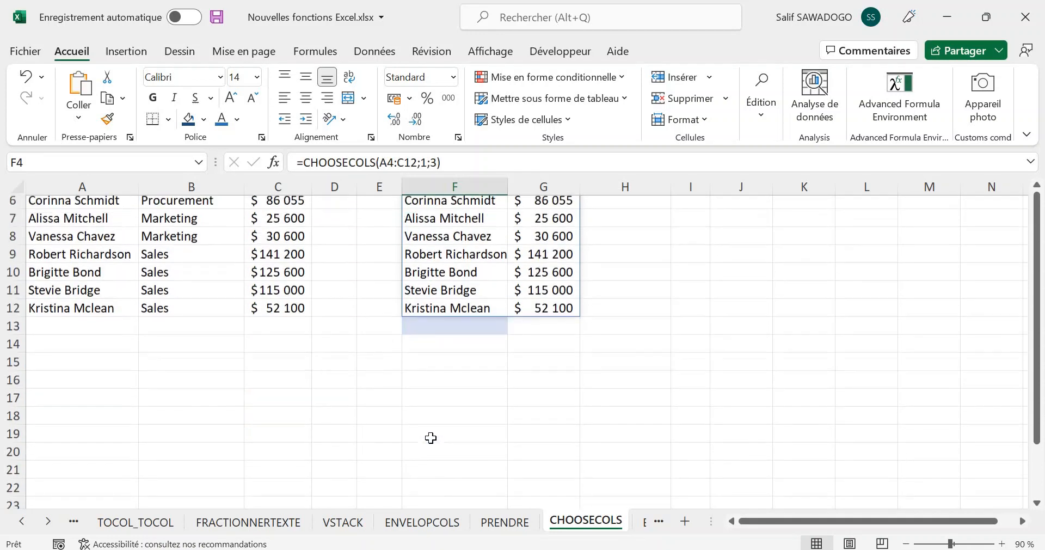
{"action": "scroll", "coordinate": [431, 438], "scroll_direction": "up", "scroll_amount": 2}
{"action": "scroll", "coordinate": [432, 438], "scroll_direction": "up", "scroll_amount": 1}
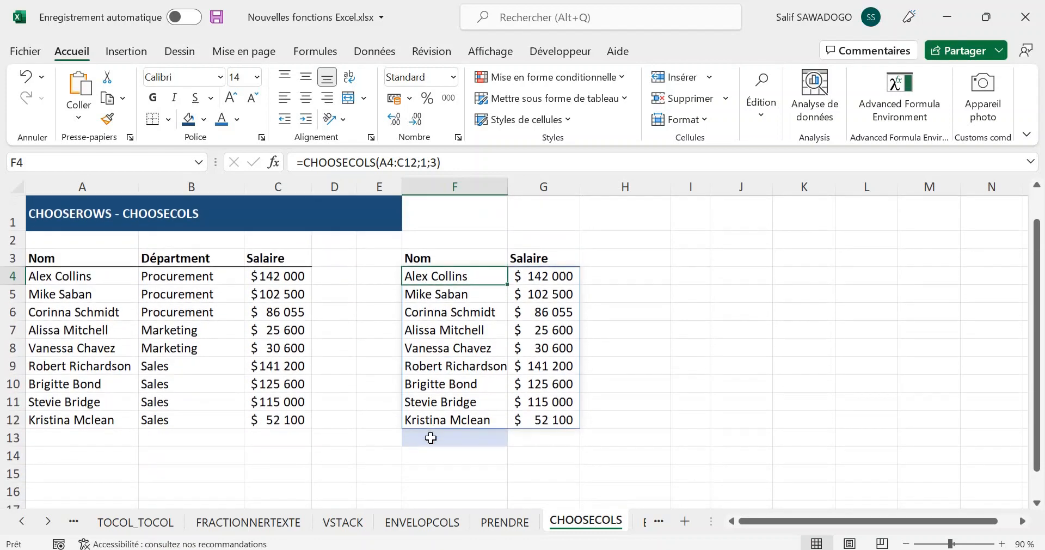
{"action": "left_click", "coordinate": [440, 459]}
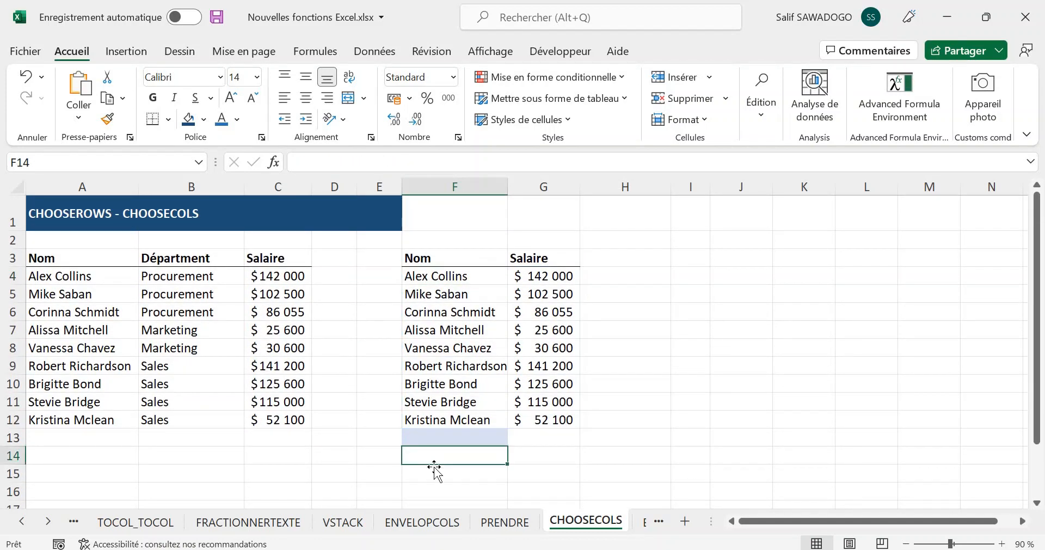
{"action": "type", "text": "="}
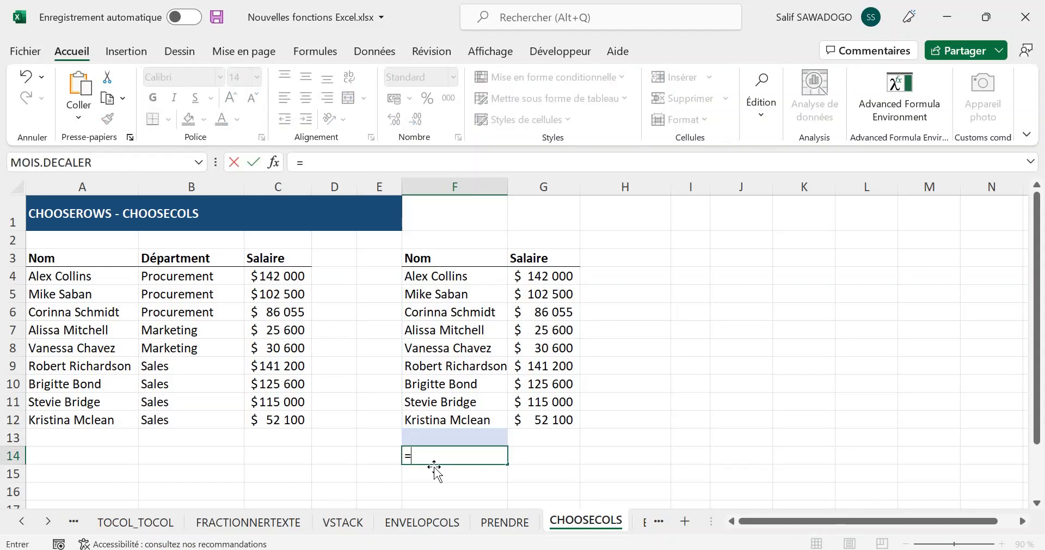
{"action": "type", "text": "choo"}
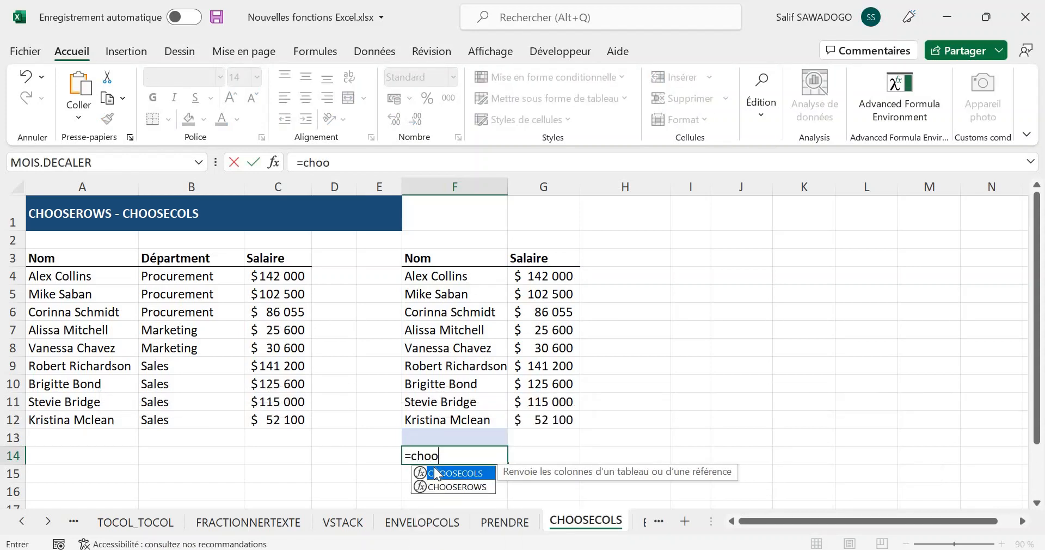
{"action": "key", "text": "Down"}
{"action": "key", "text": "Tab"}
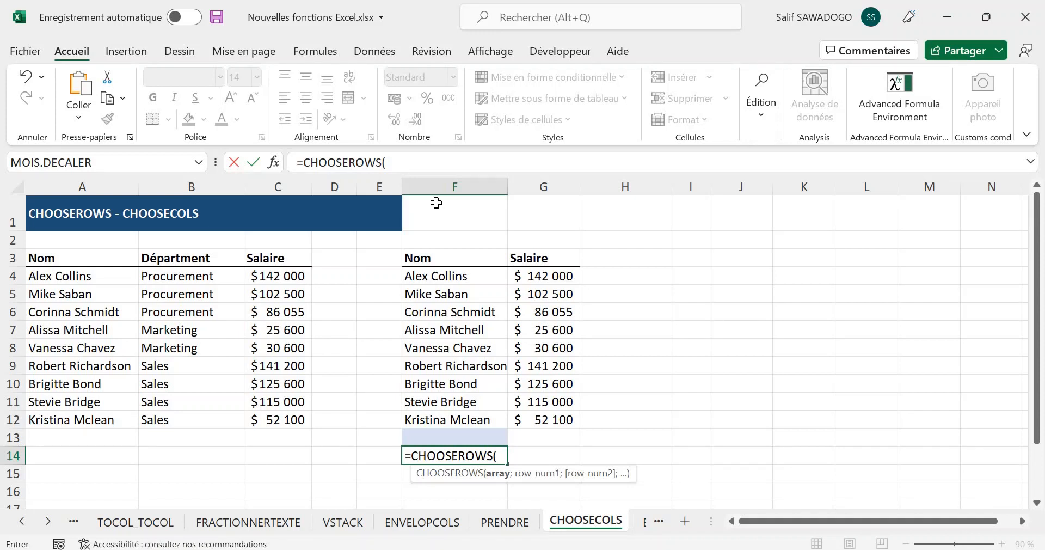
{"action": "left_click_drag", "start_coordinate": [86, 276], "coordinate": [297, 420]}
{"action": "type", "text": ";"}
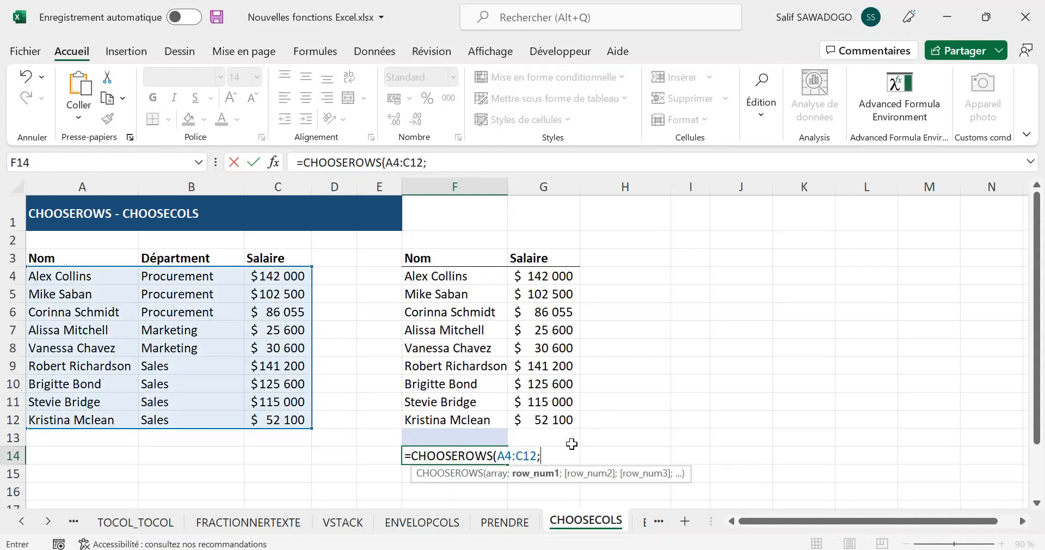
{"action": "type", "text": "1;"}
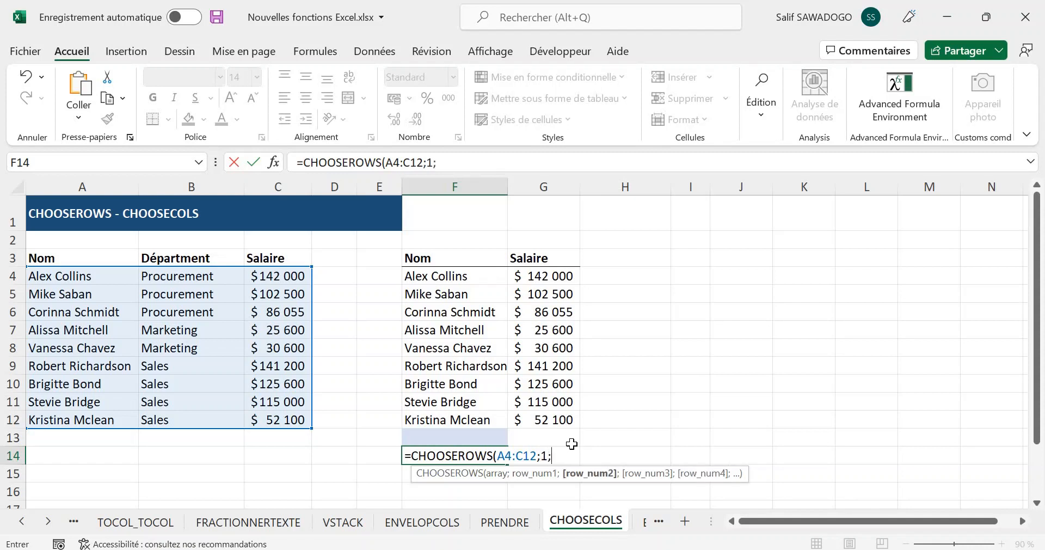
{"action": "type", "text": "4;6;"}
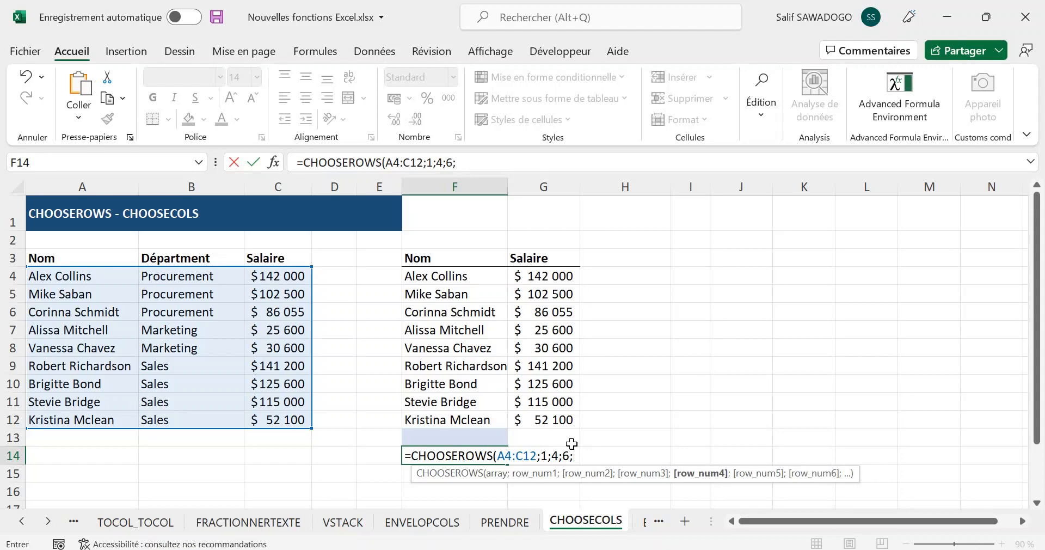
{"action": "type", "text": "7)"}
{"action": "key", "text": "Return"}
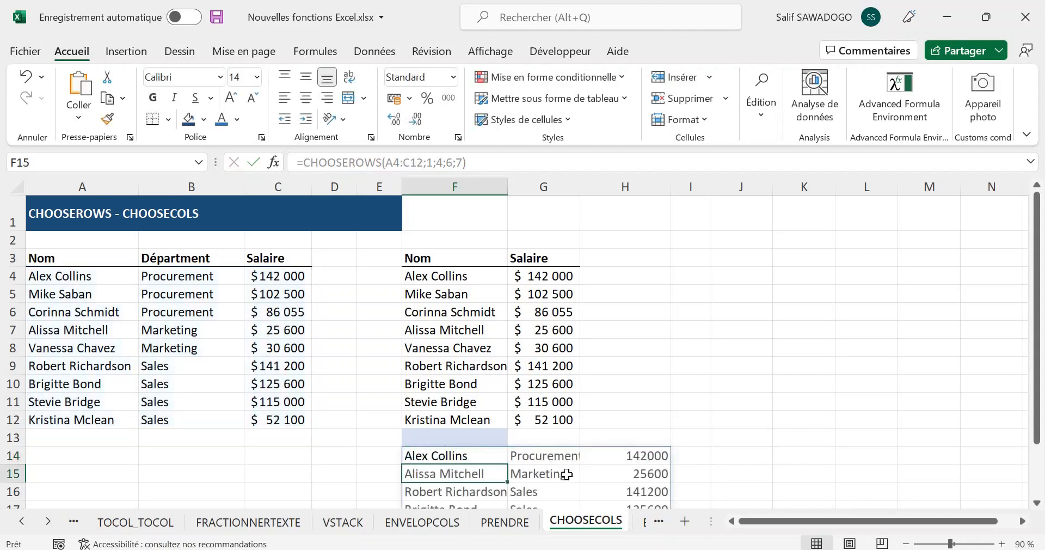
- Review the CHOOSEROWS formula in F14 and select its spilled range F14:H17
{"action": "scroll", "coordinate": [518, 478], "scroll_direction": "down", "scroll_amount": 2}
{"action": "scroll", "coordinate": [467, 373], "scroll_direction": "up", "scroll_amount": 1}
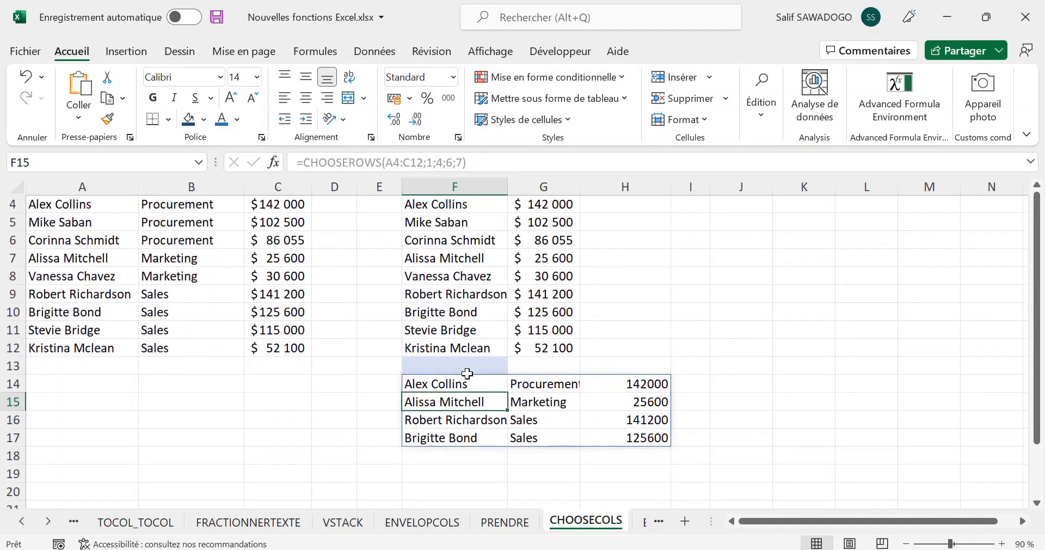
{"action": "left_click", "coordinate": [484, 384]}
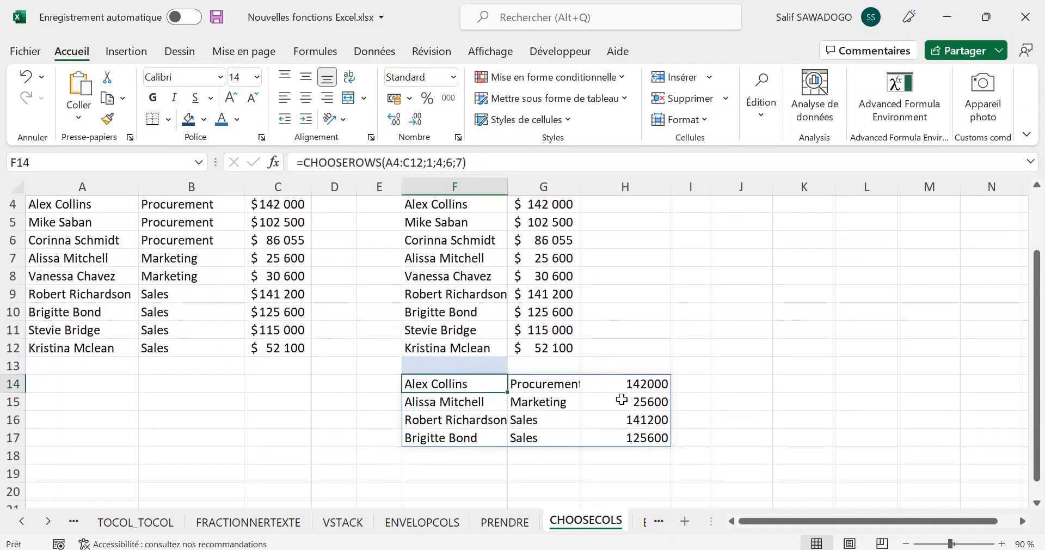
{"action": "left_click", "coordinate": [648, 438], "text": "shift"}
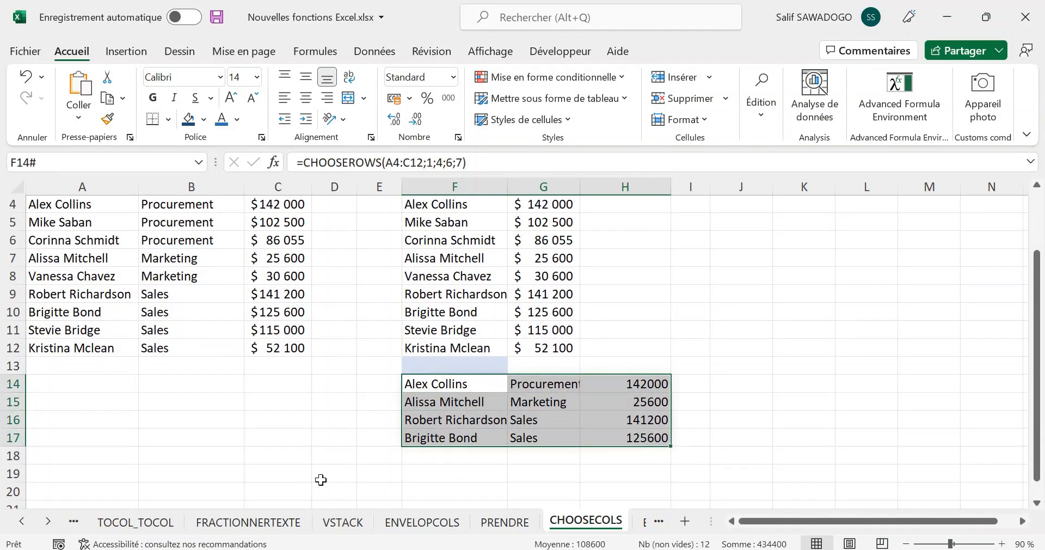
- Switch to the Expand sheet and begin a formula in D4 under the Service header
{"action": "left_click", "coordinate": [48, 521]}
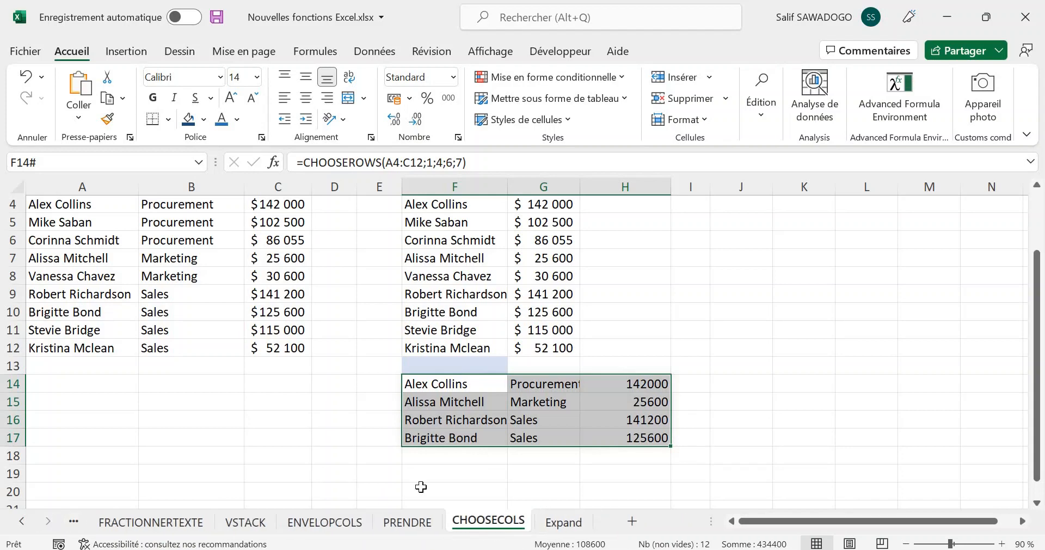
{"action": "left_click", "coordinate": [562, 523]}
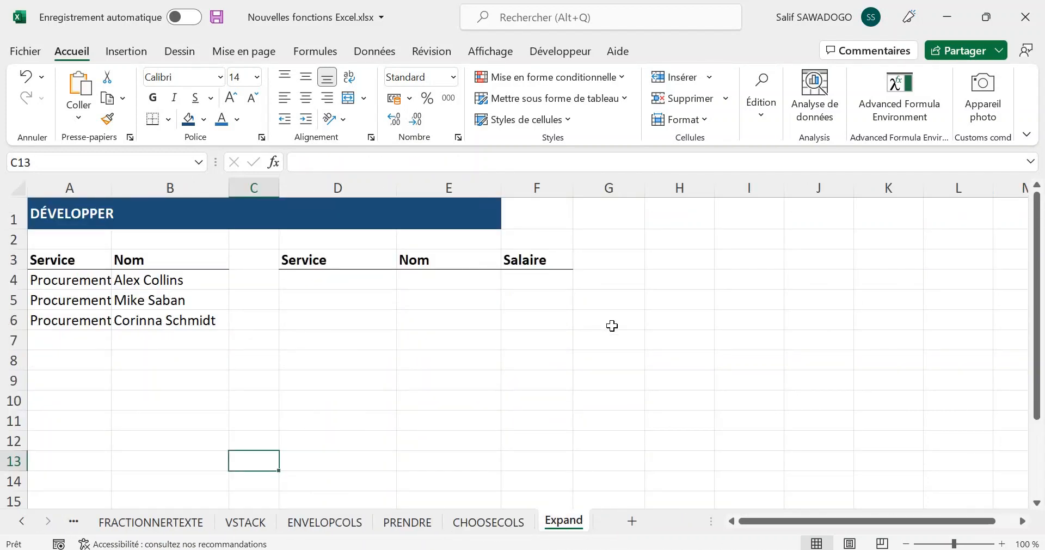
{"action": "left_click", "coordinate": [372, 286]}
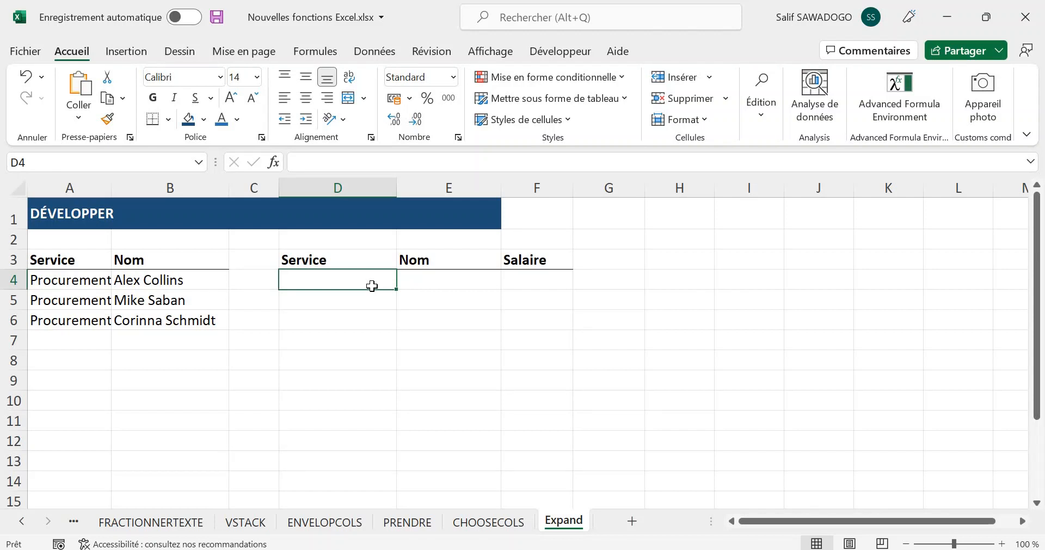
{"action": "type", "text": "="}
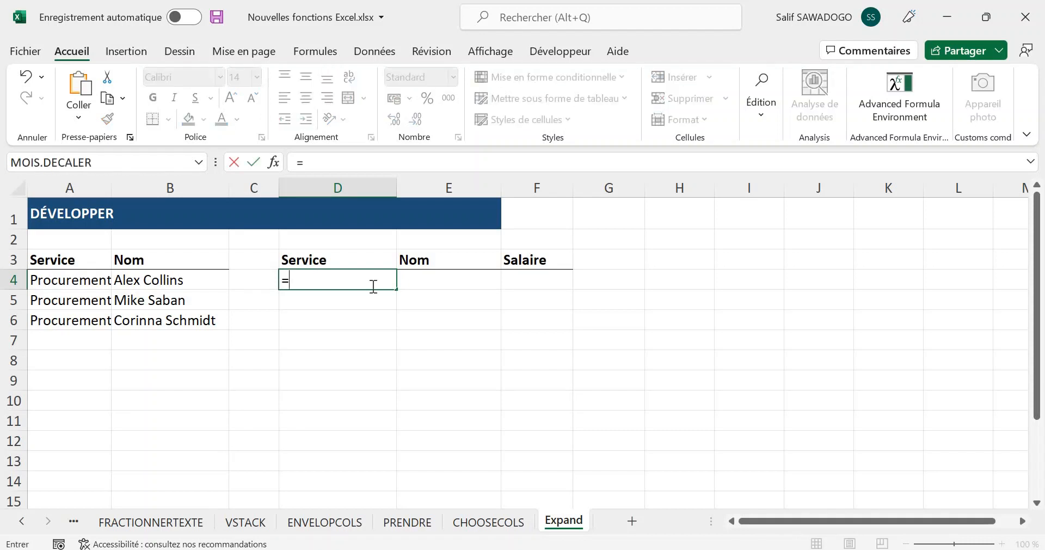
{"action": "type", "text": "ex"}
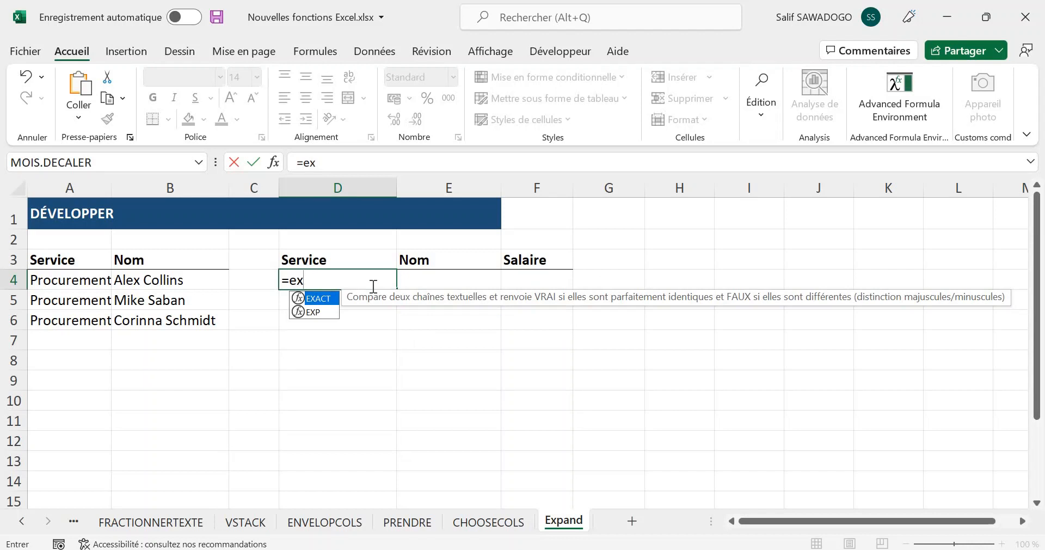
{"action": "key", "text": "BackSpace"}
{"action": "key", "text": "BackSpace"}
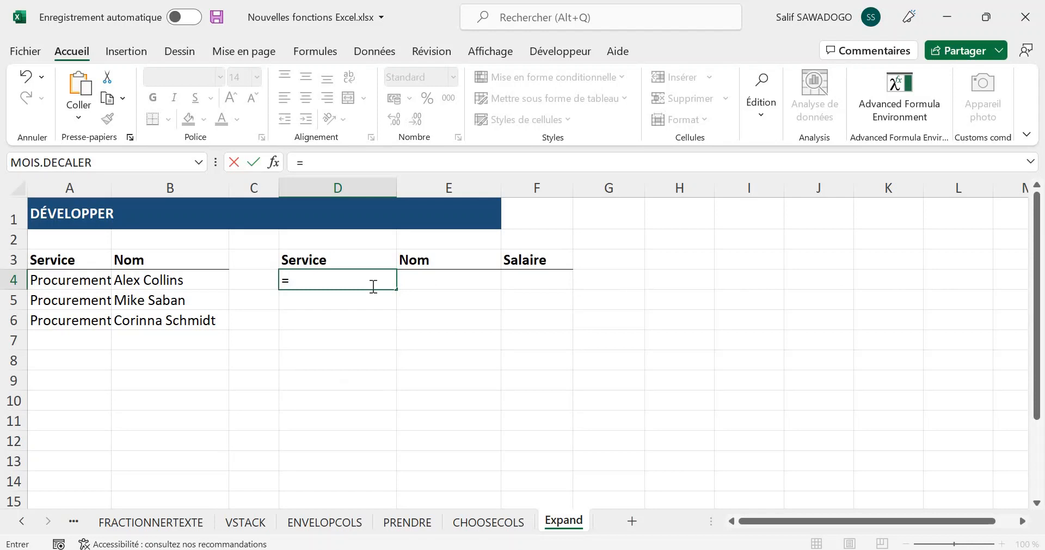
- Complete the D4 formula as =DÉVELOPPER(A4:B6;;3) to expand the source range to three columns
{"action": "type", "text": "dév"}
{"action": "key", "text": "Tab"}
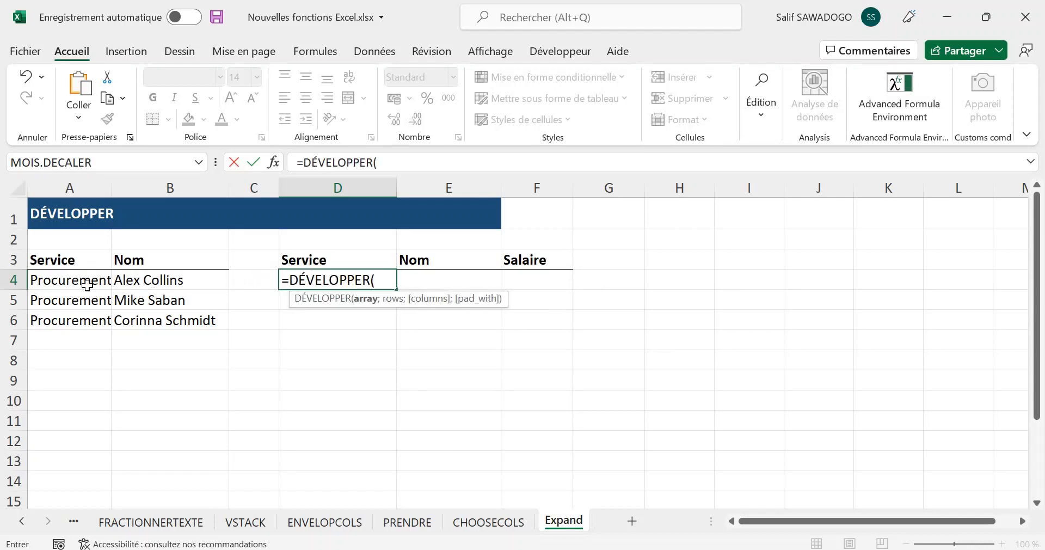
{"action": "left_click_drag", "start_coordinate": [87, 284], "coordinate": [172, 321]}
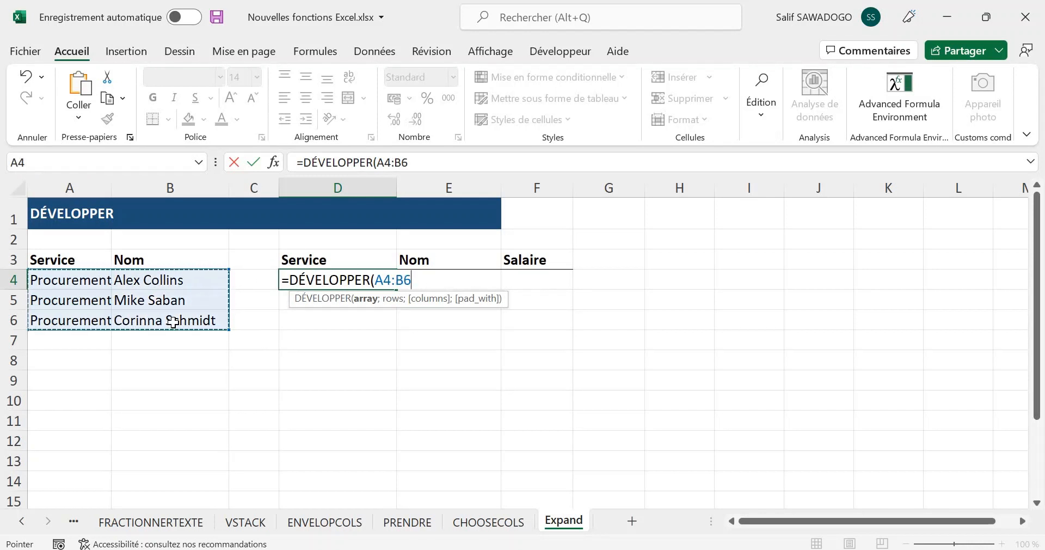
{"action": "type", "text": ";"}
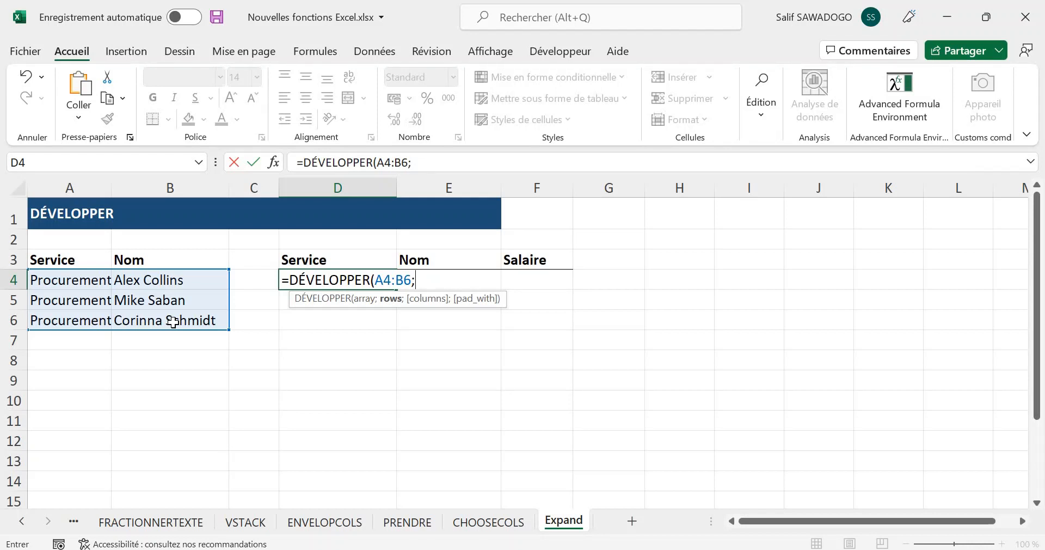
{"action": "type", "text": ";"}
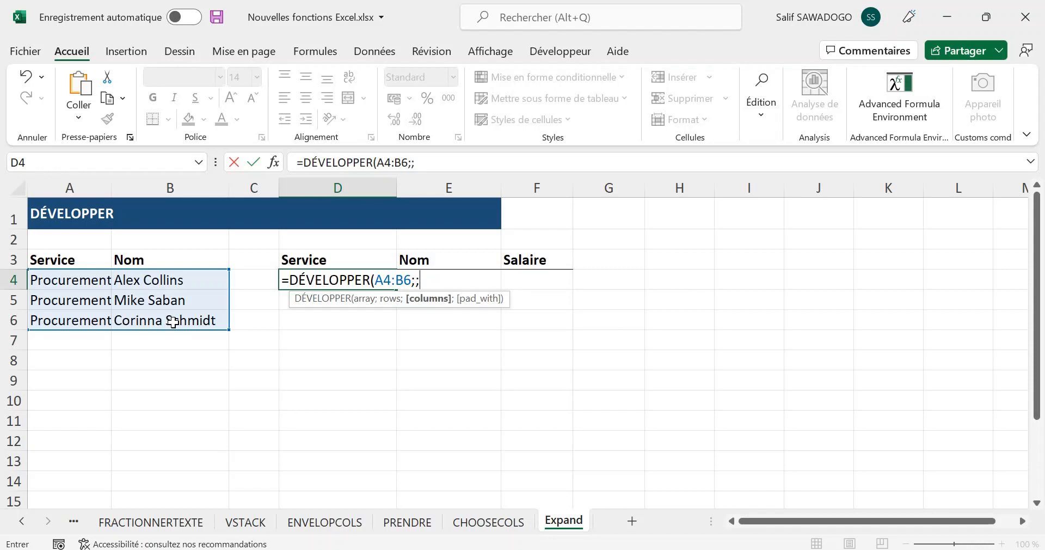
{"action": "type", "text": "3)"}
{"action": "key", "text": "Return"}
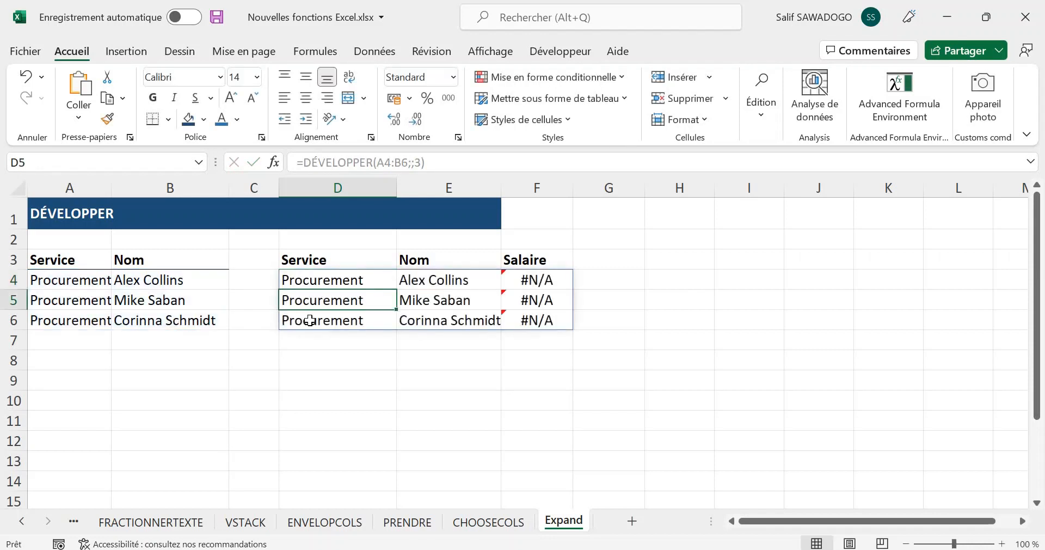
- Add "non disponible" as the padding value in D4, making the formula =DÉVELOPPER(A4:B6;;3;"non disponible")
{"action": "left_click", "coordinate": [541, 277]}
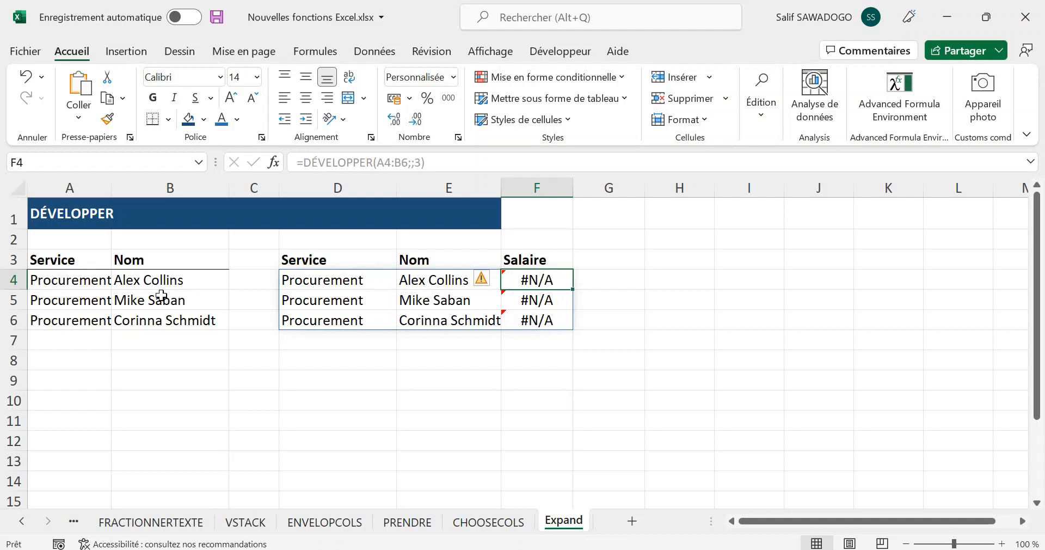
{"action": "left_click", "coordinate": [329, 280]}
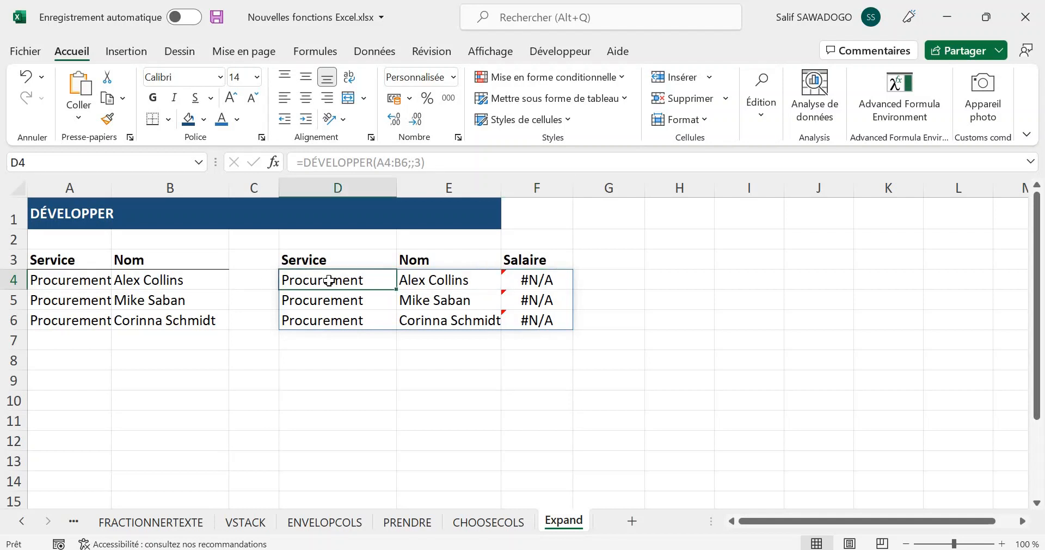
{"action": "left_click", "coordinate": [420, 162]}
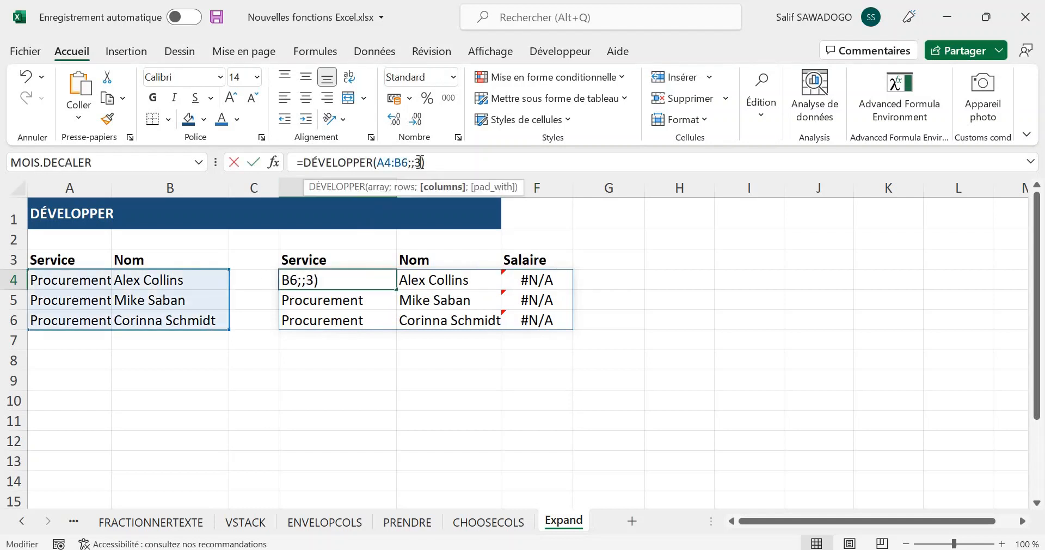
{"action": "type", "text": ";"}
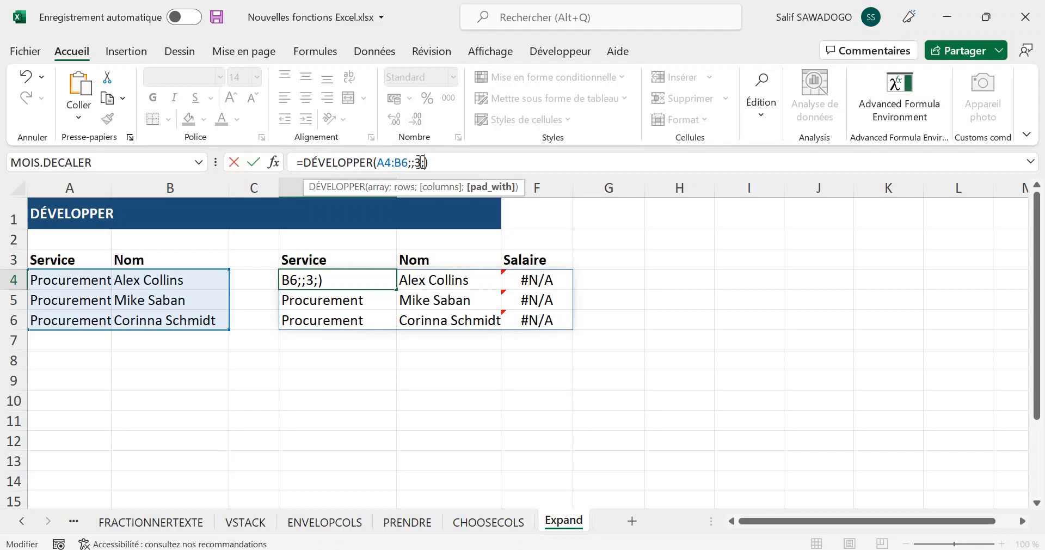
{"action": "type", "text": "\"non n"}
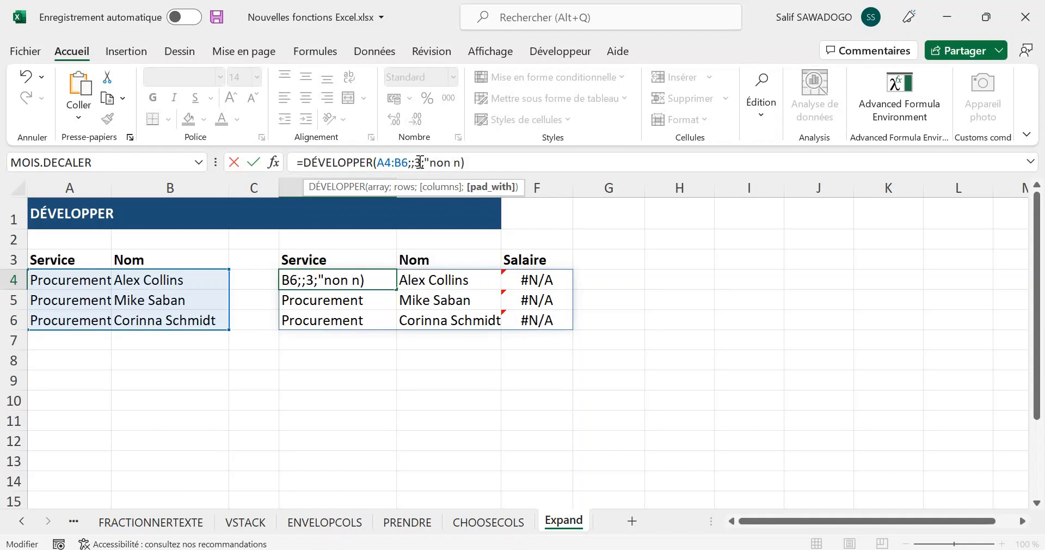
{"action": "key", "text": "BackSpace"}
{"action": "type", "text": "dispono"}
{"action": "key", "text": "BackSpace"}
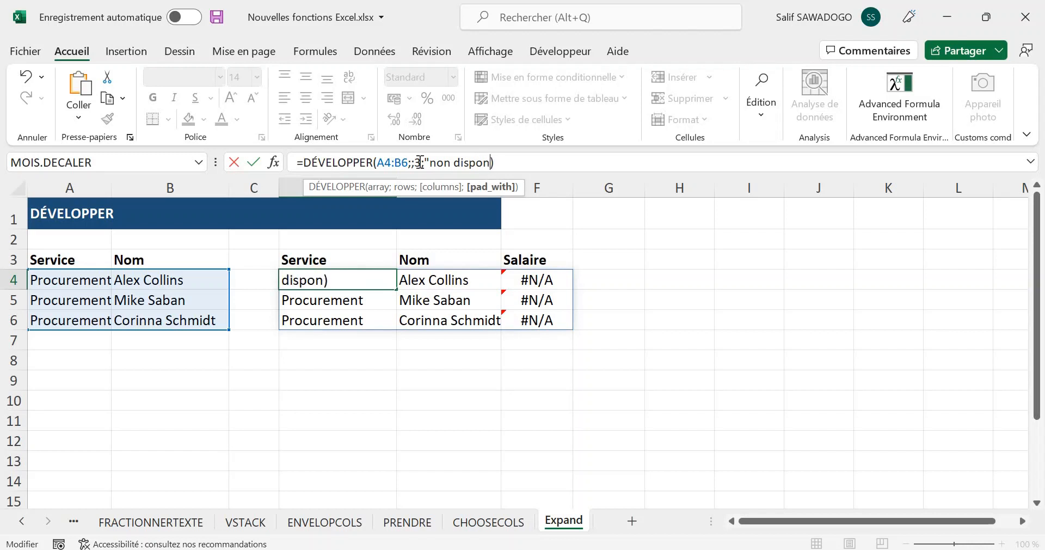
{"action": "type", "text": "ible\")"}
{"action": "key", "text": "BackSpace"}
{"action": "type", "text": "\")"}
{"action": "key", "text": "Return"}
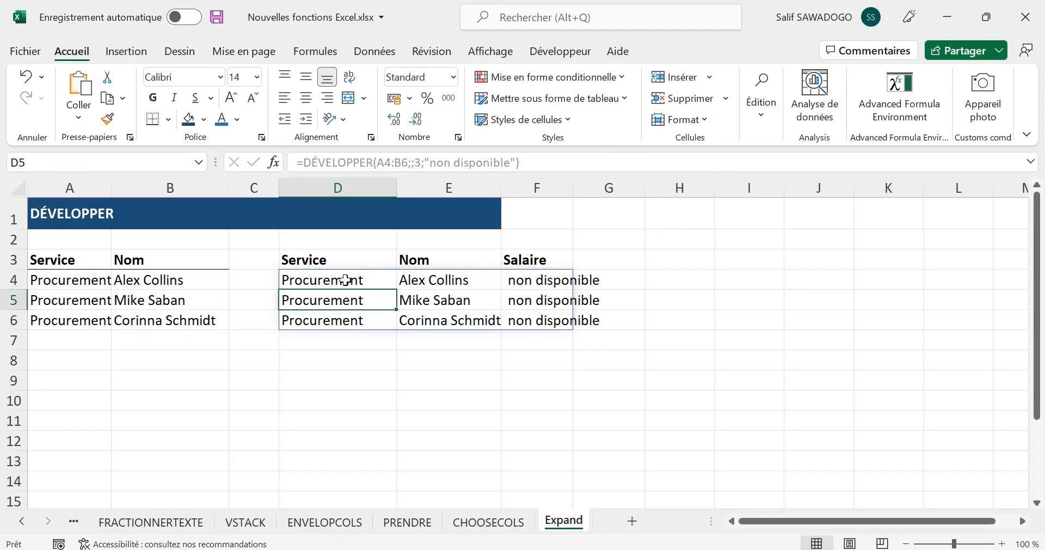
- Widen the Salaire column F to fit its padded text and reselect the formula cell D4
{"action": "key", "text": "Up"}
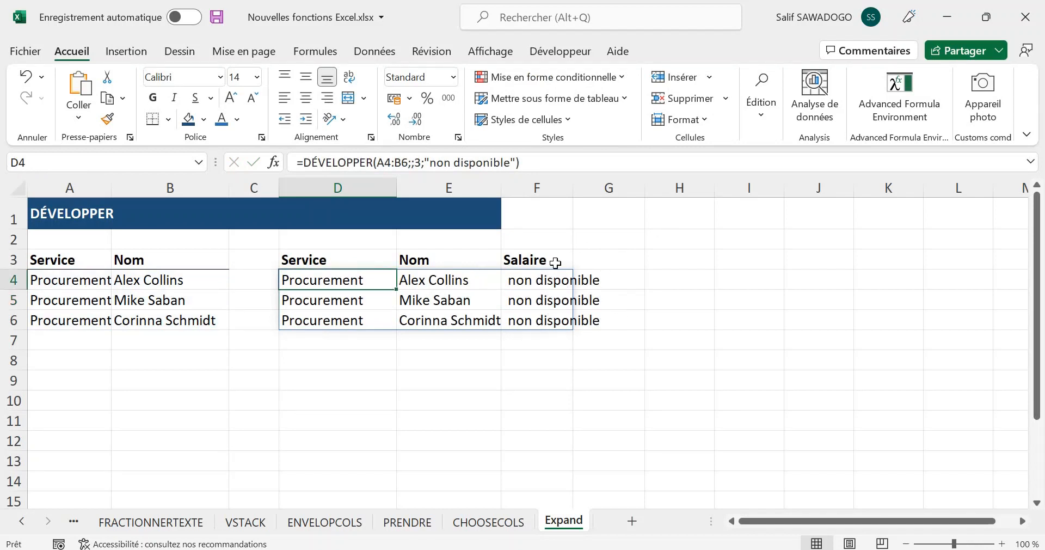
{"action": "left_click_drag", "start_coordinate": [573, 193], "coordinate": [598, 196]}
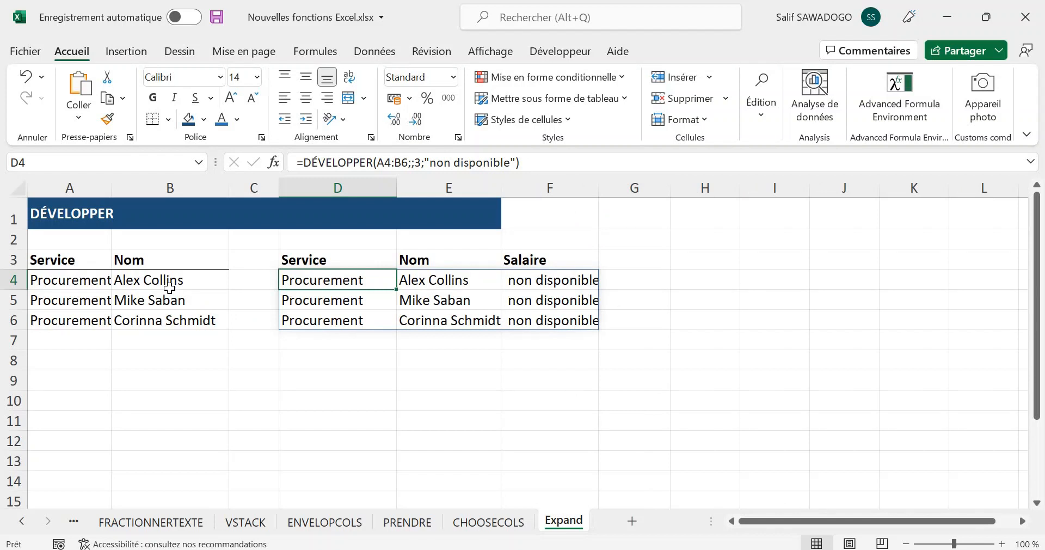
{"action": "left_click", "coordinate": [555, 280]}
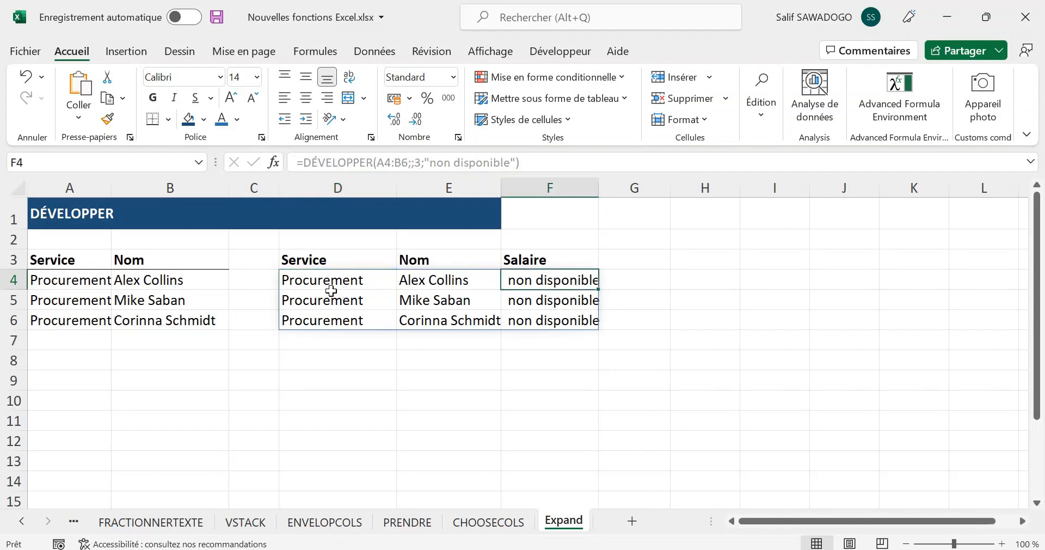
{"action": "left_click", "coordinate": [325, 285]}
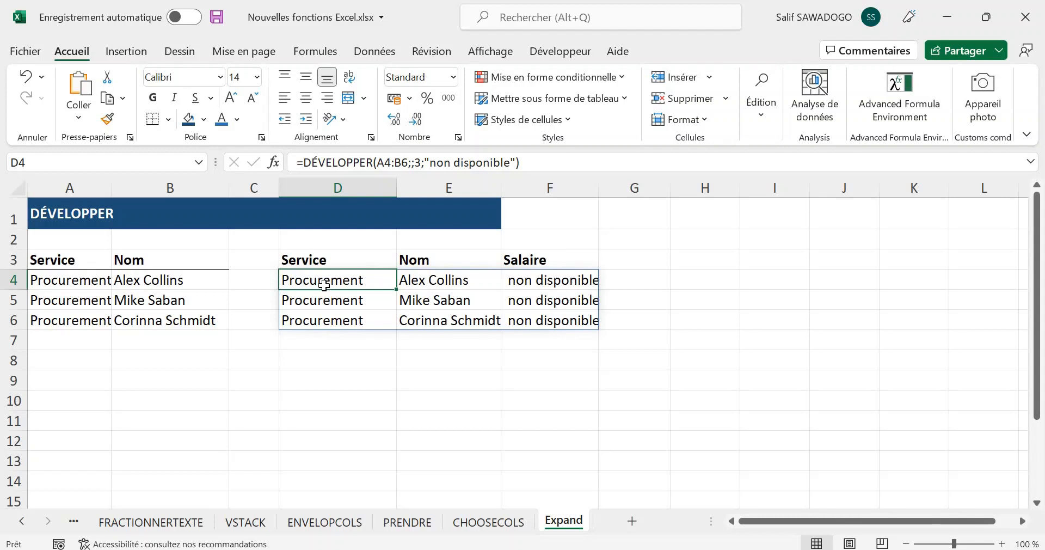
- Switch to the Plus --> sheet at the start of the workbook
{"action": "left_click", "coordinate": [22, 521]}
{"action": "left_click", "coordinate": [22, 521]}
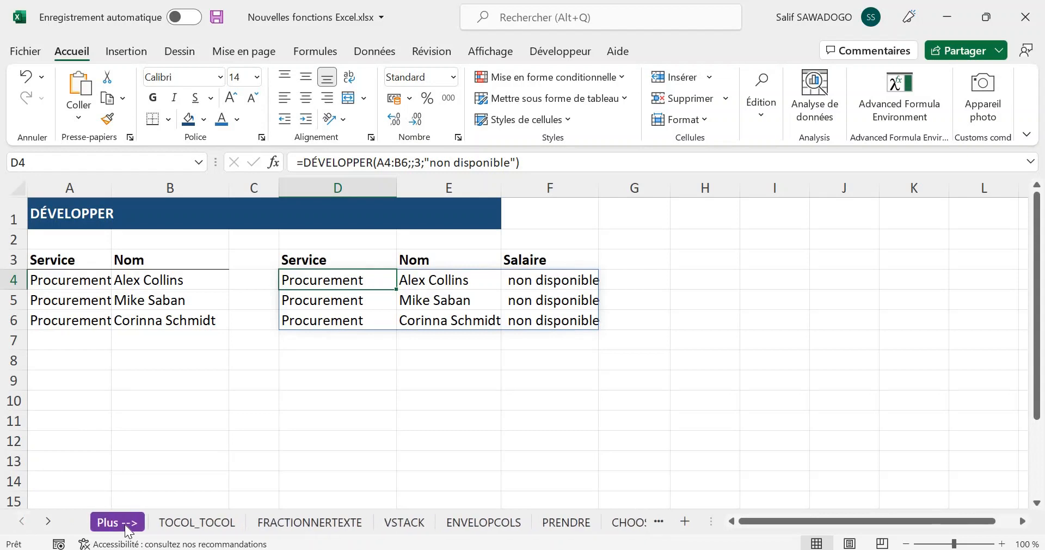
{"action": "left_click", "coordinate": [117, 522]}
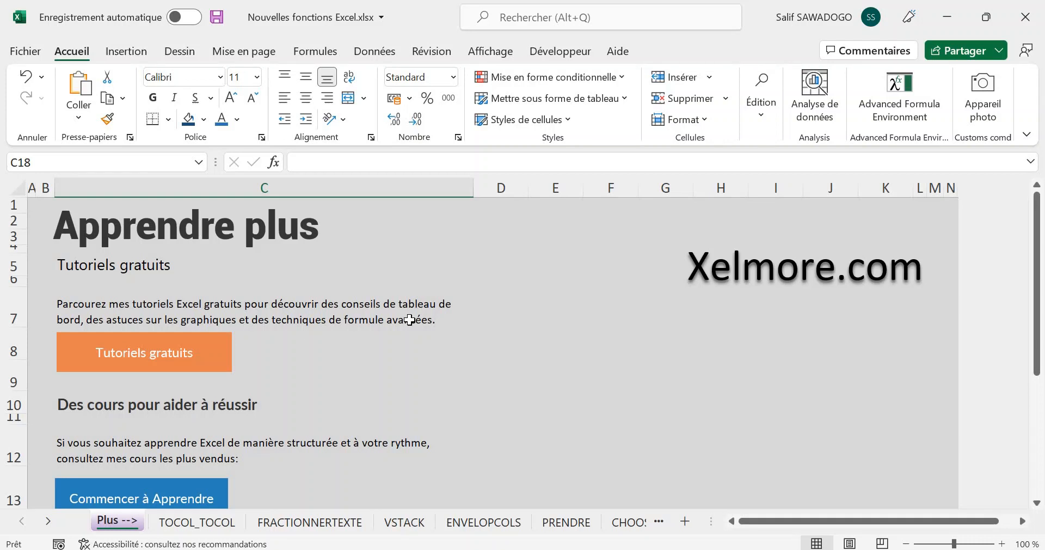
- Open the Xelmore courses page in the browser from the Plus --> sheet and look through the listed Excel courses
{"action": "scroll", "coordinate": [409, 319], "scroll_direction": "down", "scroll_amount": 4}
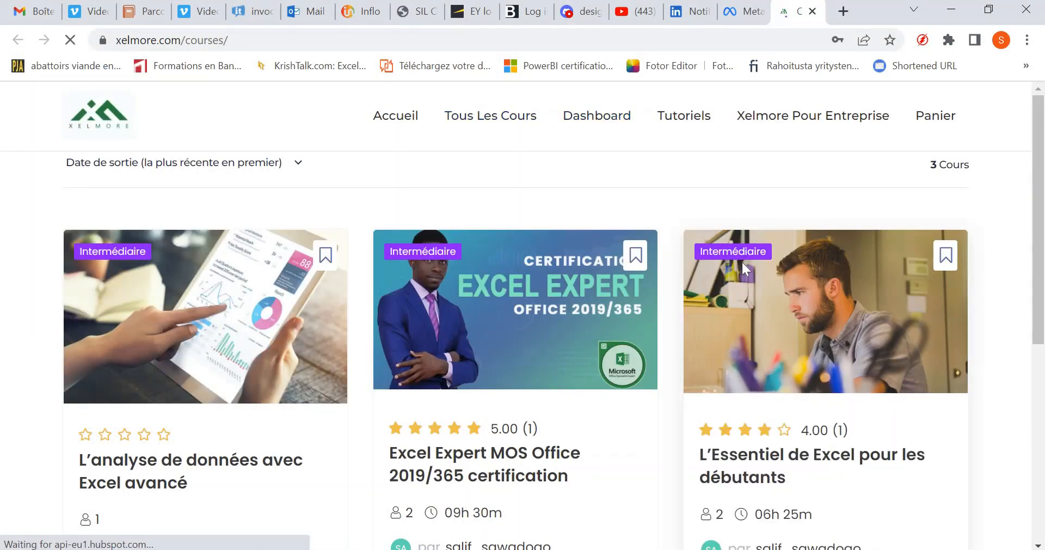
{"action": "scroll", "coordinate": [741, 260], "scroll_direction": "down", "scroll_amount": 5}
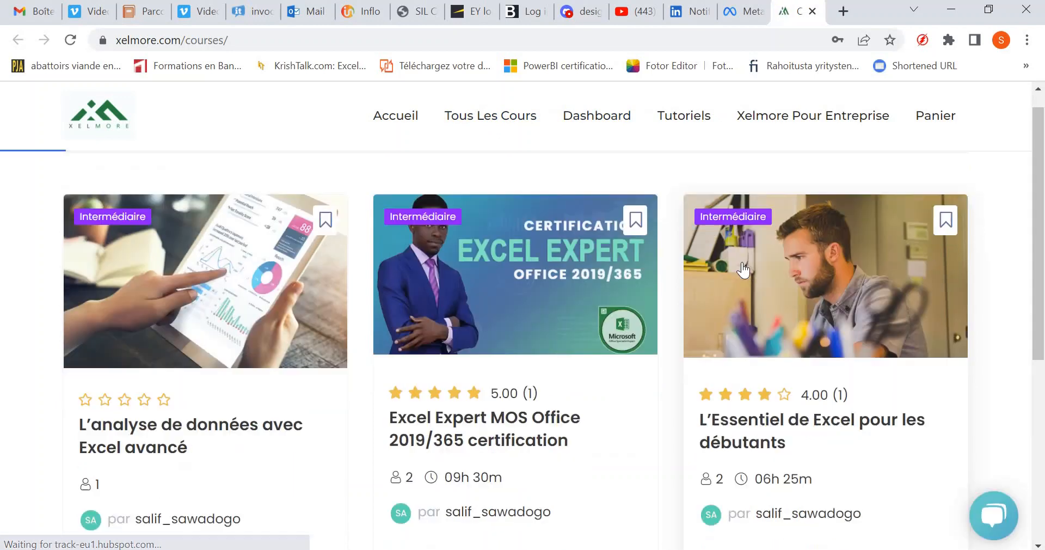
{"action": "scroll", "coordinate": [741, 261], "scroll_direction": "up", "scroll_amount": 5}
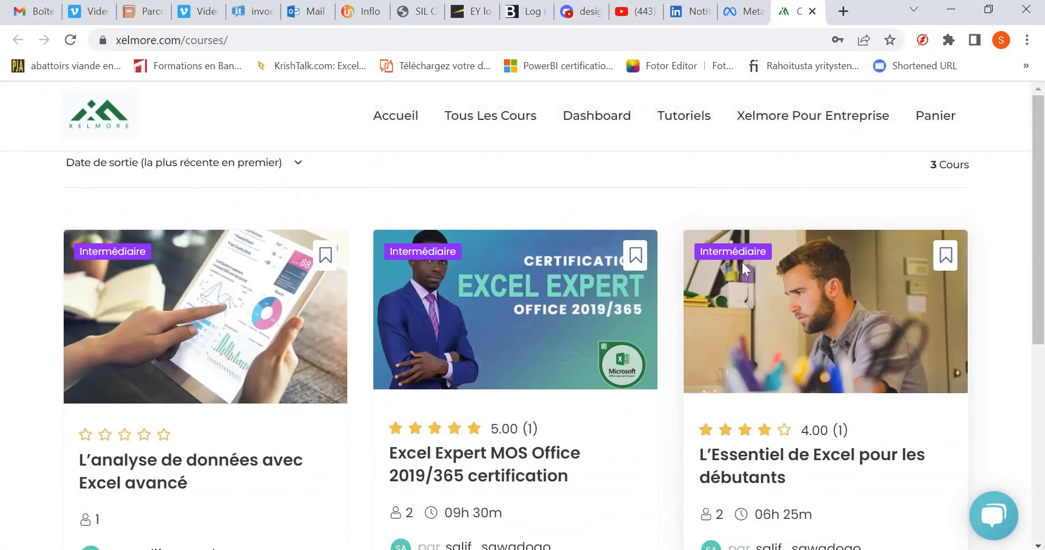